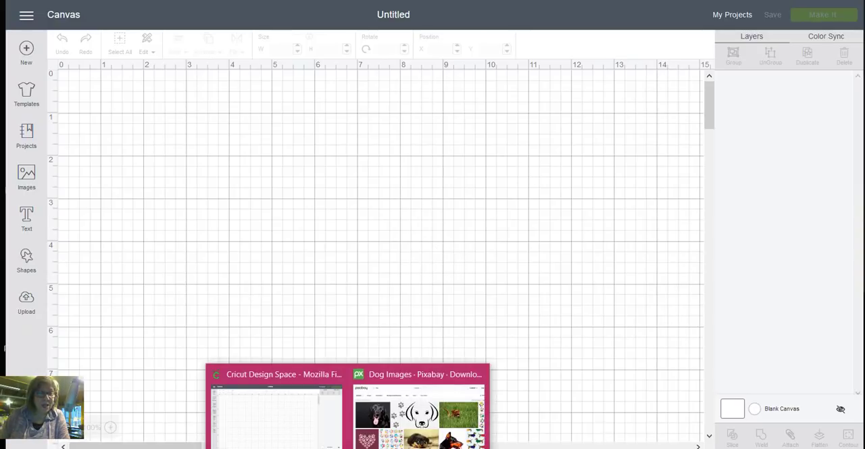
- Switch to Pixabay and open the blue-purple paw print pattern from the dog background images
click(406, 443)
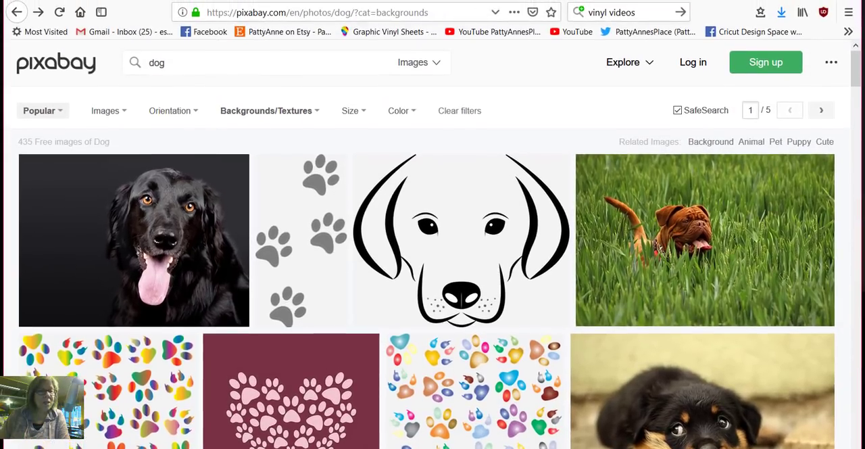
drag(285, 12, 230, 12)
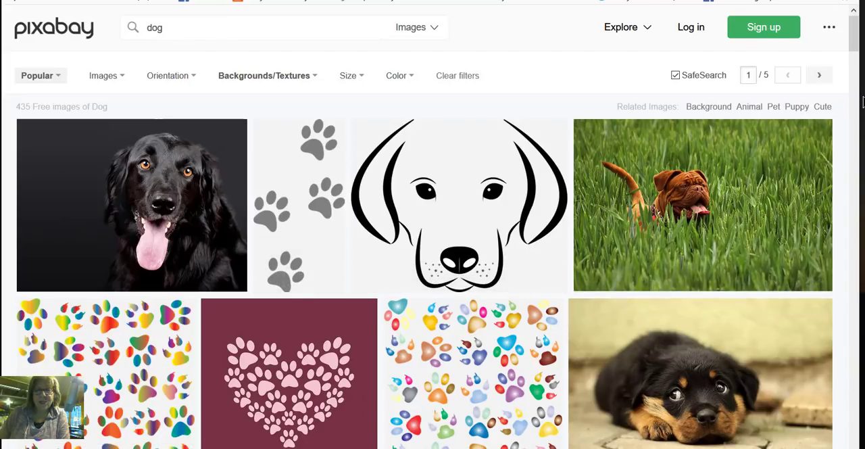
scroll(845, 63, down, 5)
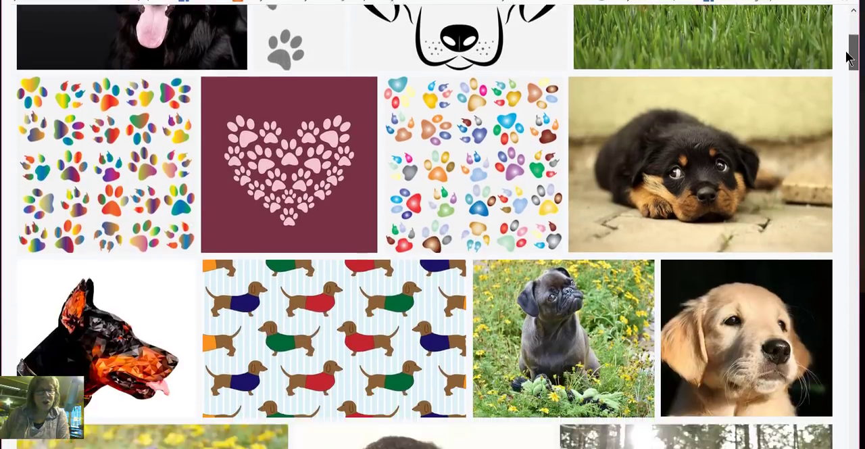
scroll(843, 68, down, 7)
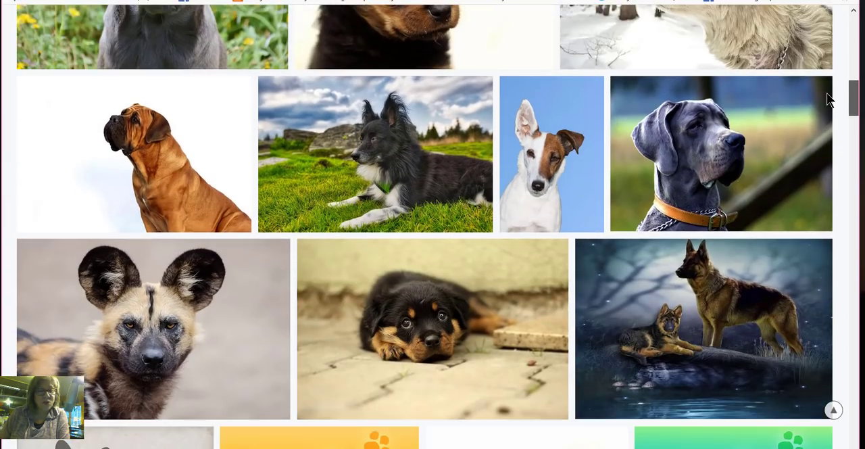
scroll(829, 103, down, 4)
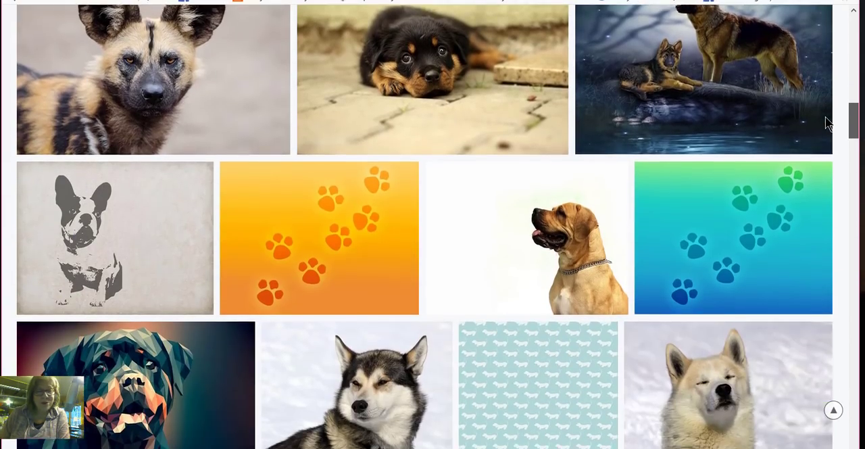
scroll(827, 128, down, 2)
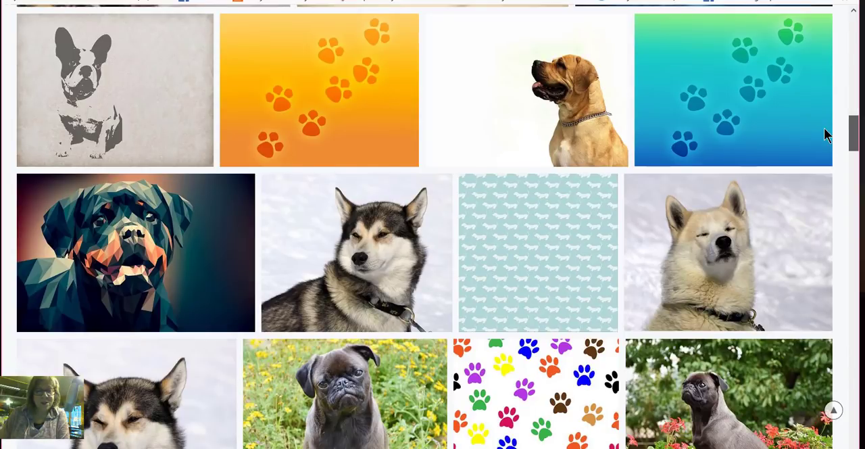
scroll(826, 138, down, 2)
scroll(540, 68, down, 2)
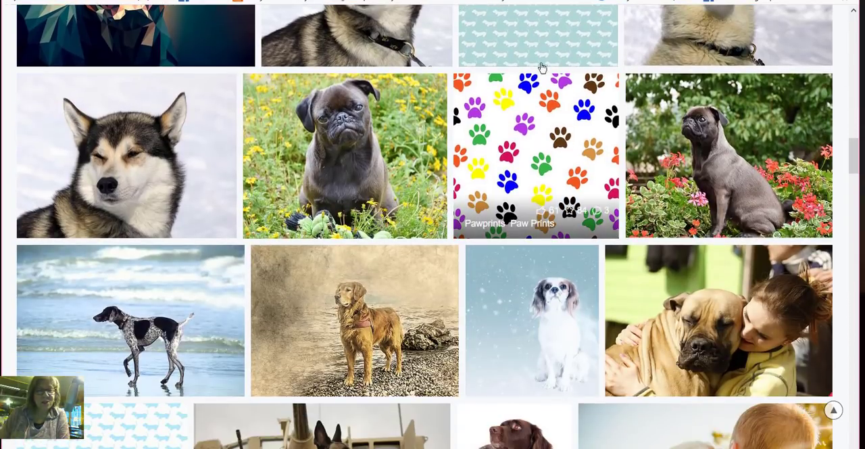
drag(851, 146, 842, 192)
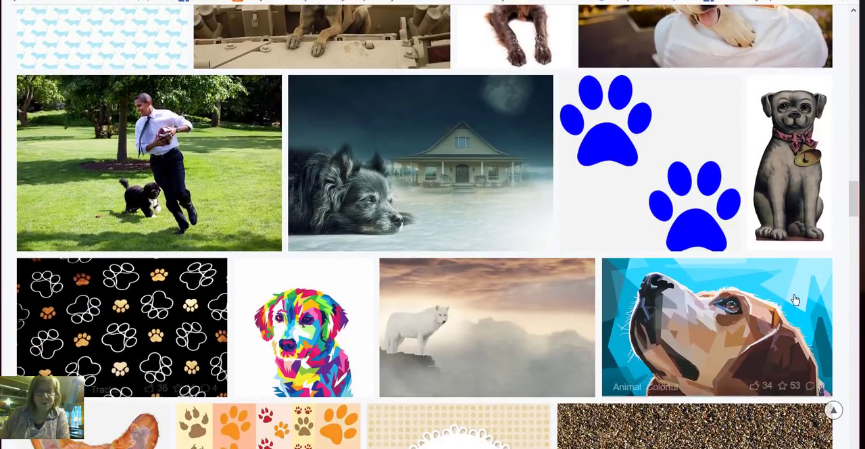
drag(859, 195, 848, 257)
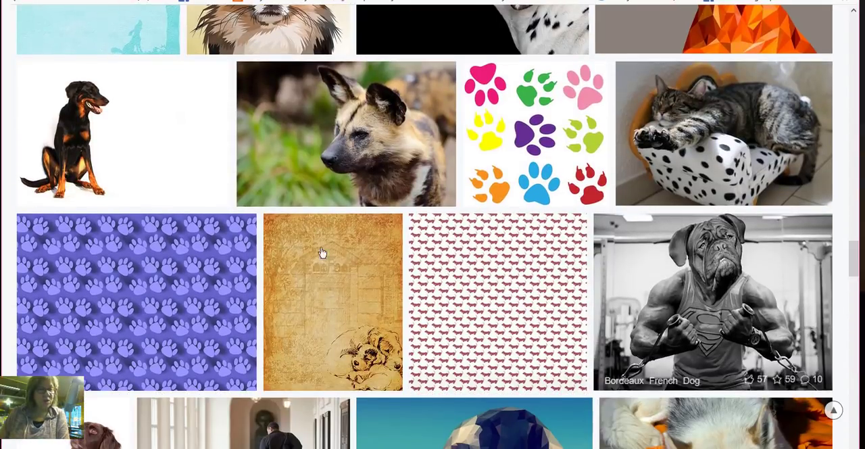
click(154, 257)
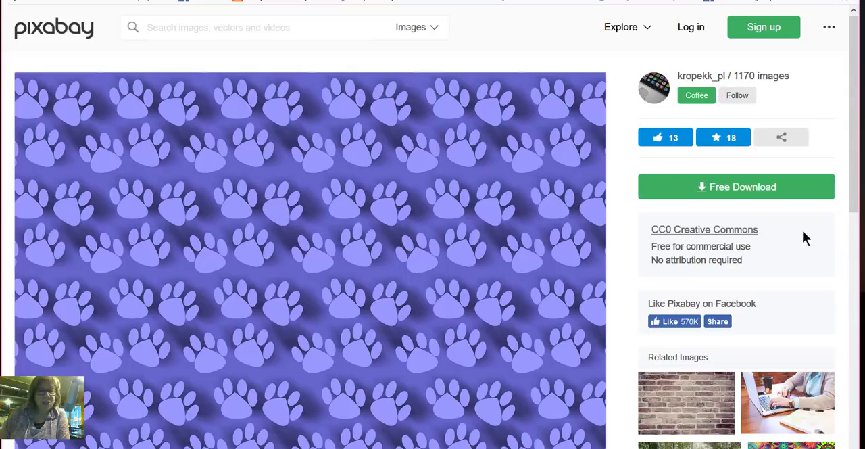
- Download the paw print pattern as a 1920×1423 PNG and choose to save the file
scroll(378, 120, down, 3)
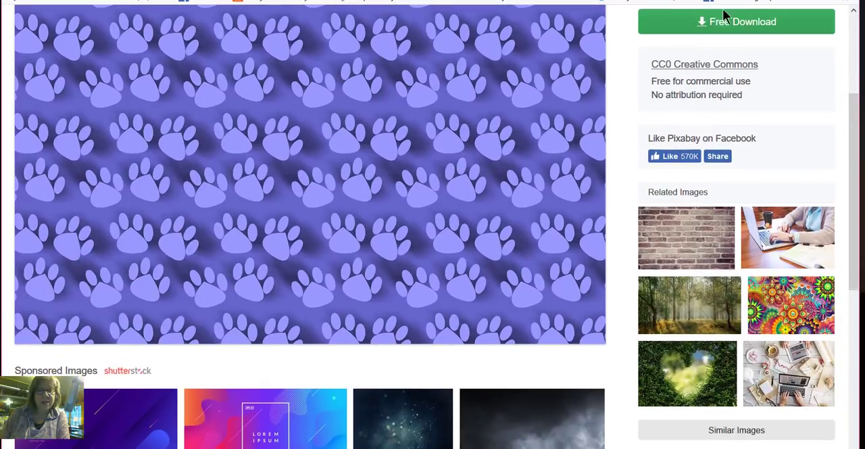
click(727, 27)
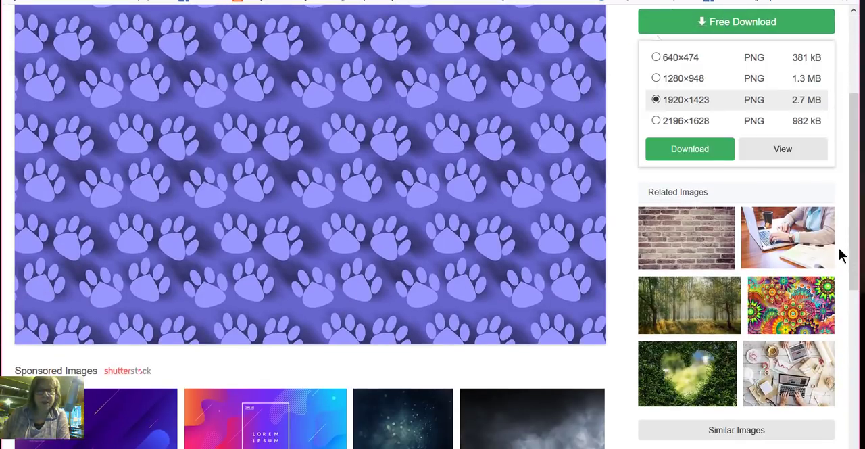
mouse_move(632, 49)
mouse_down()
mouse_move(828, 155)
mouse_move(656, 50)
mouse_up()
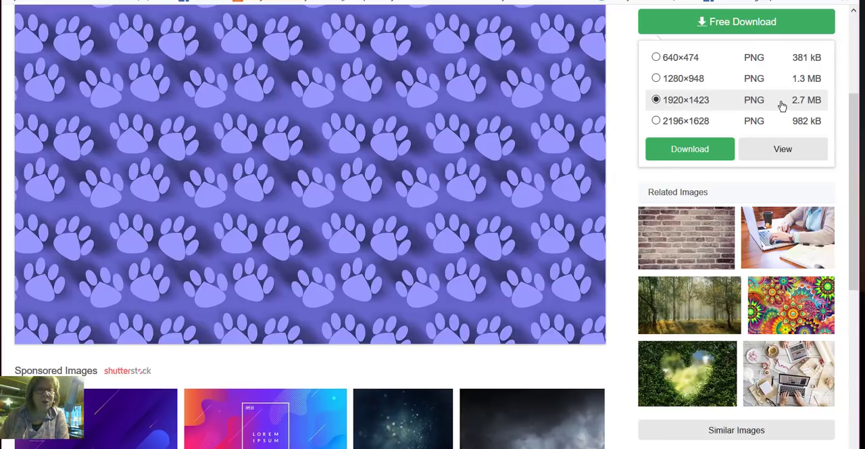
click(705, 149)
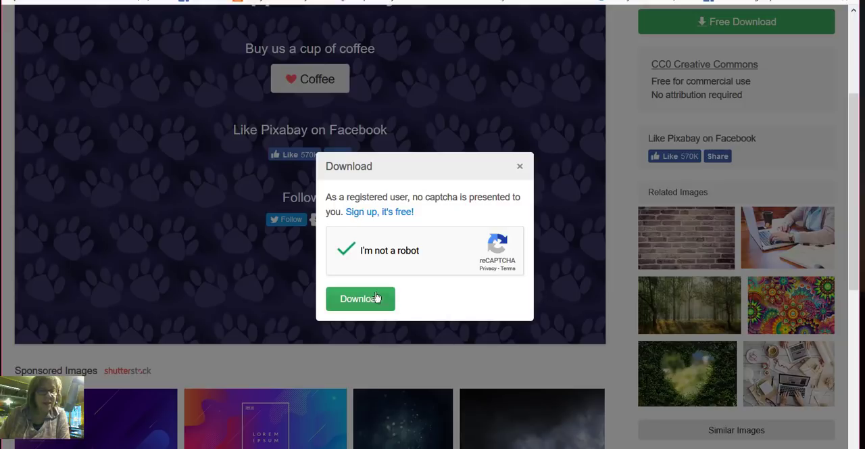
click(359, 304)
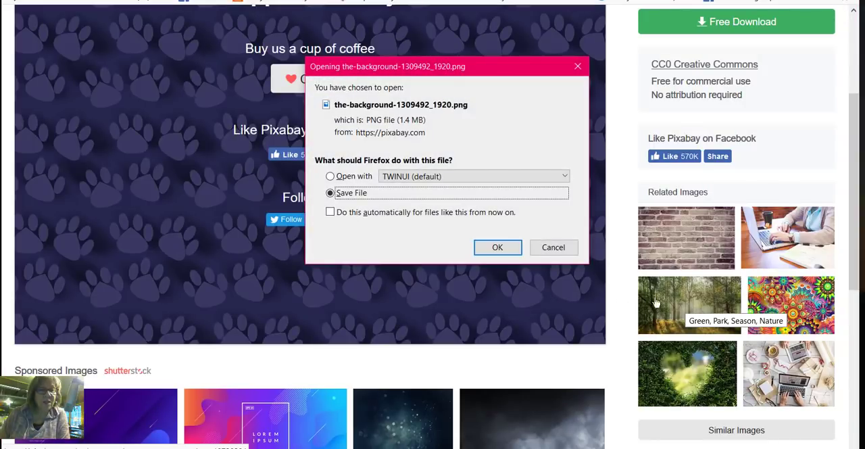
click(501, 250)
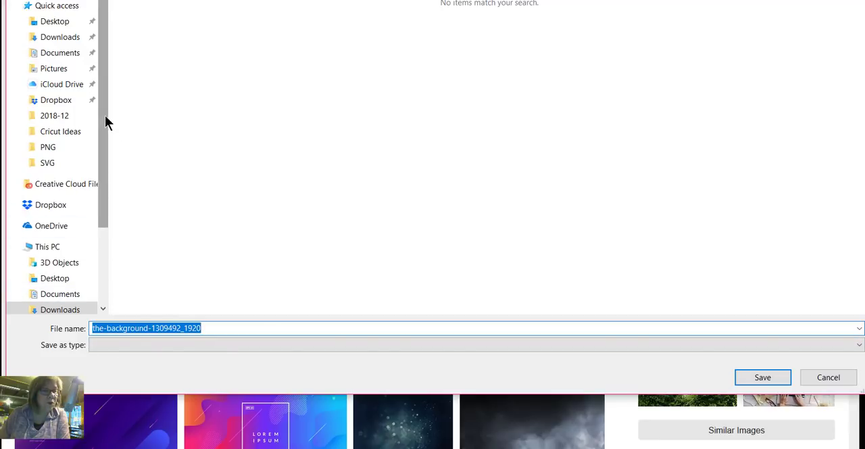
- Save the image in the Cricut Ideas folder under Downloads with the file name "dog blue purple"
drag(104, 118, 93, 197)
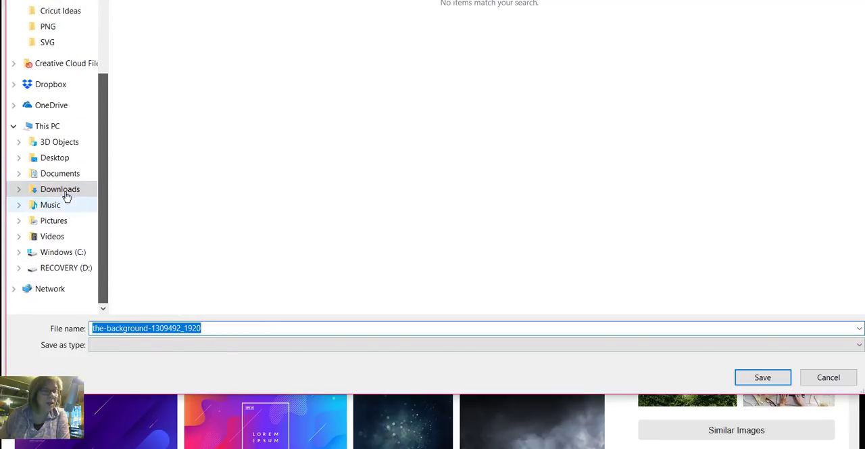
click(17, 190)
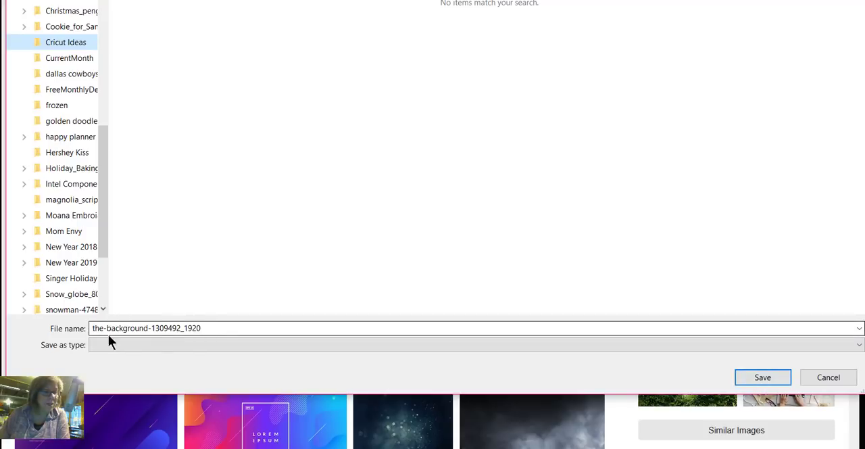
click(173, 330)
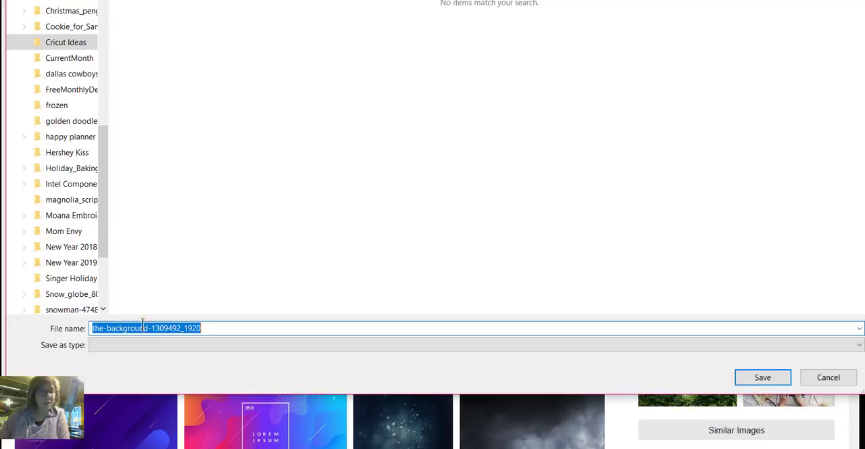
key(Right)
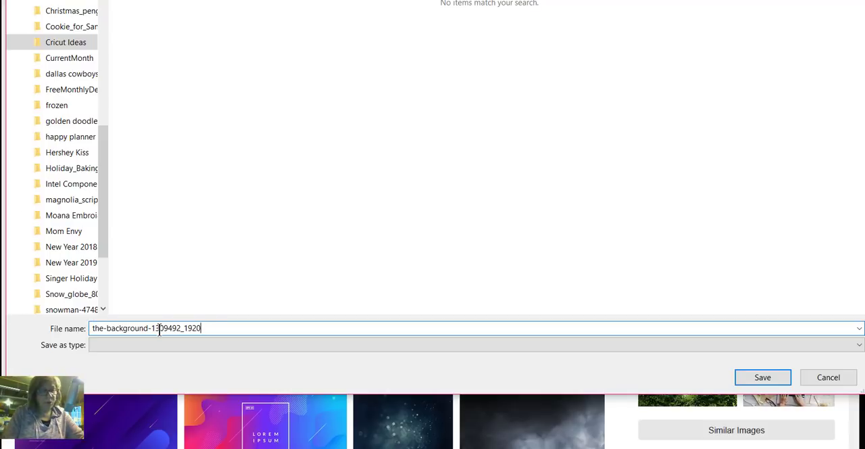
key(BackSpace)
key(BackSpace)
key(BackSpace)
key(BackSpace)
key(BackSpace)
key(BackSpace)
key(BackSpace)
key(BackSpace)
key(BackSpace)
key(BackSpace)
key(BackSpace)
key(BackSpace)
key(BackSpace)
key(BackSpace)
key(BackSpace)
key(BackSpace)
key(BackSpace)
key(BackSpace)
key(BackSpace)
key(BackSpace)
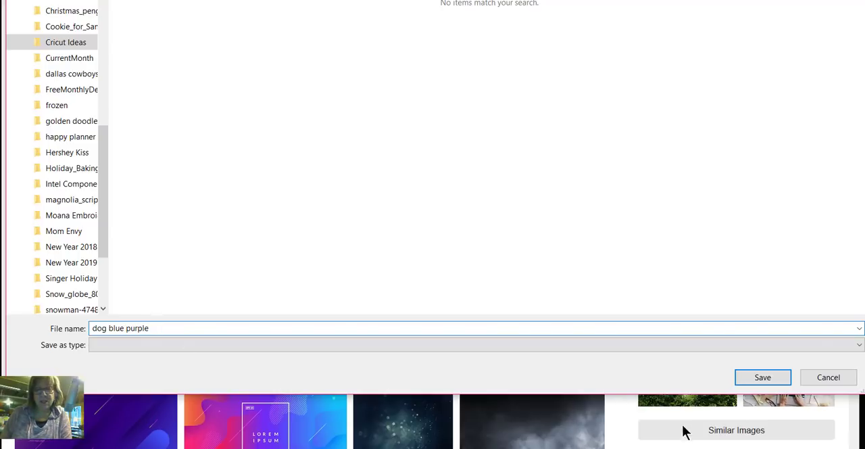
click(764, 381)
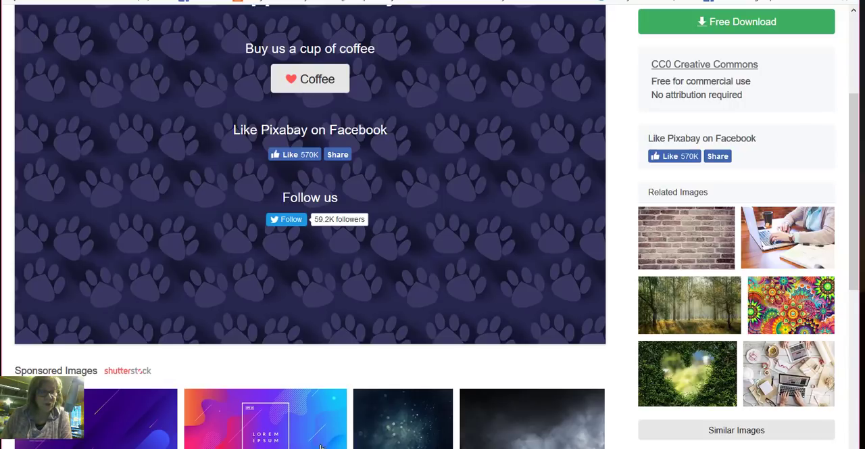
- Switch to Cricut Design Space and upload the "dog blue purple" file from Cricut Ideas as a pattern fill
click(282, 422)
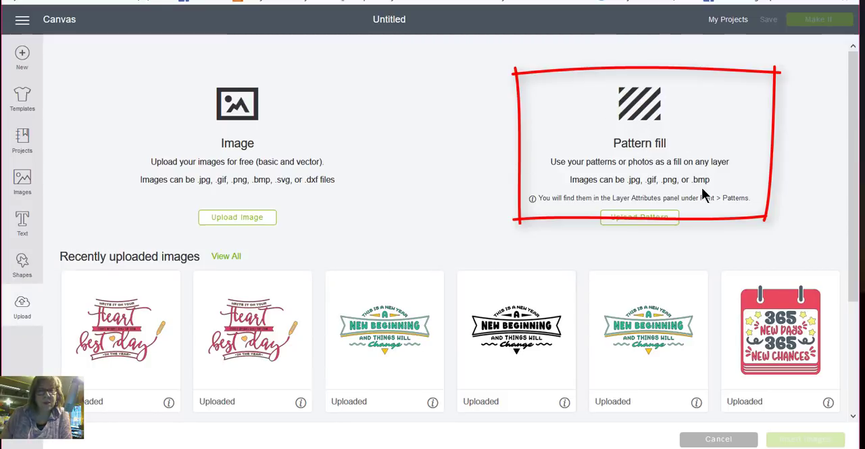
mouse_move(714, 179)
mouse_down()
mouse_move(688, 179)
mouse_move(712, 179)
mouse_up()
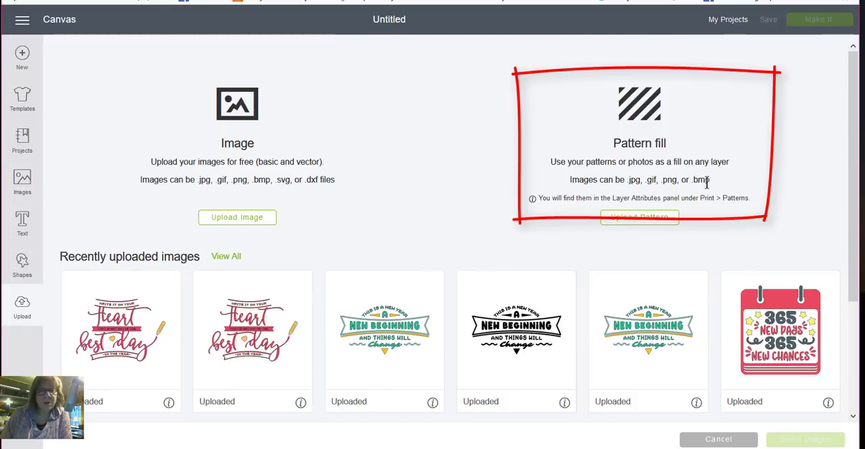
drag(660, 179, 678, 180)
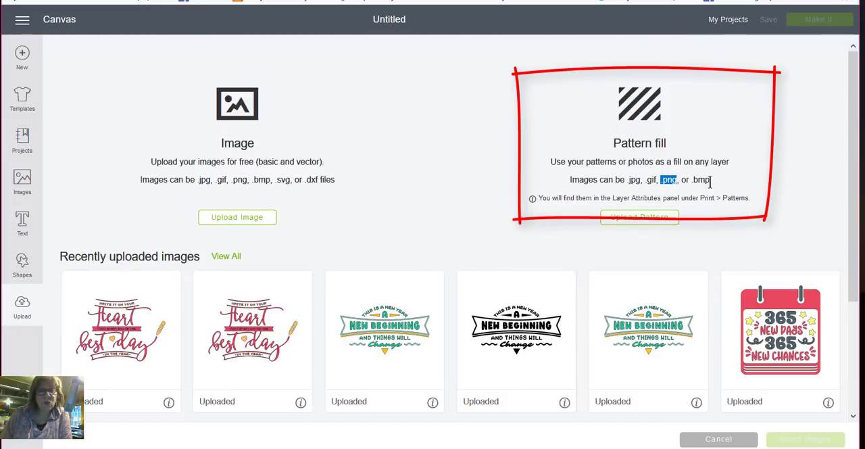
click(733, 197)
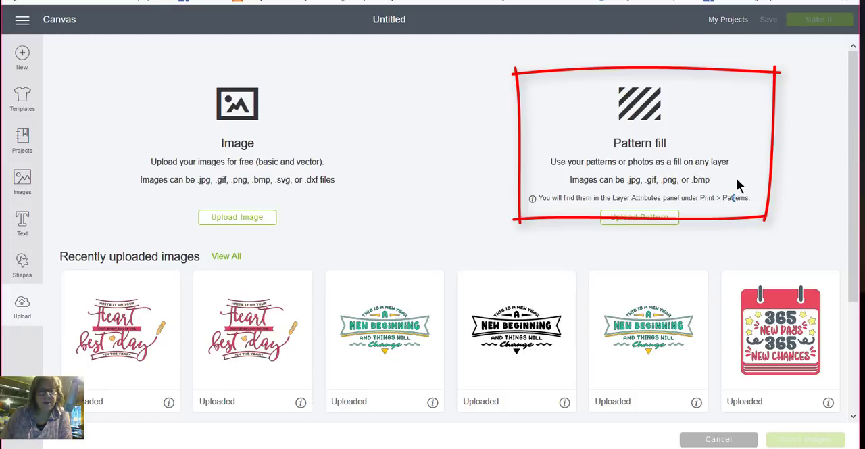
click(640, 217)
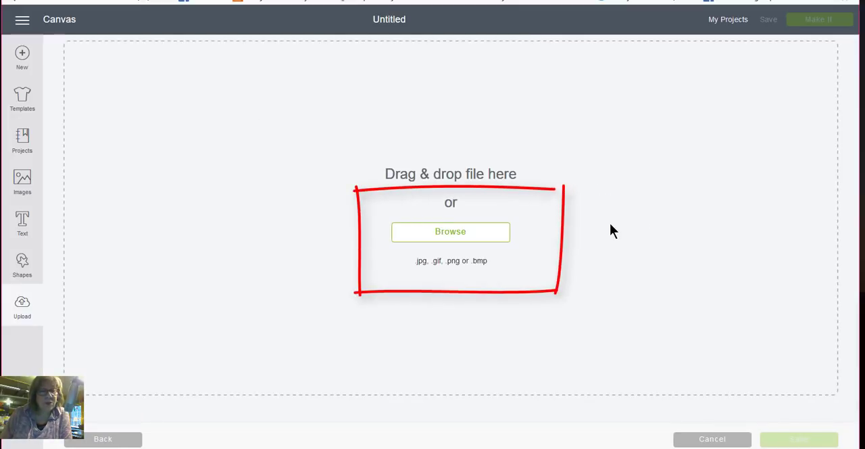
click(454, 233)
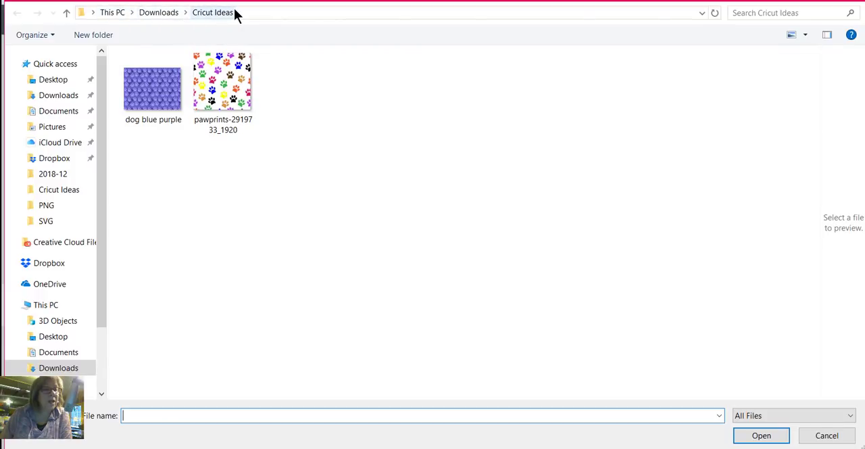
click(157, 96)
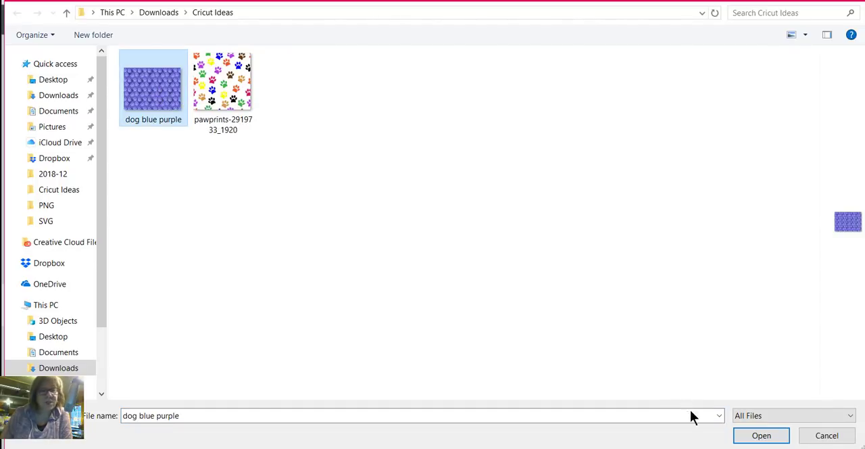
click(762, 436)
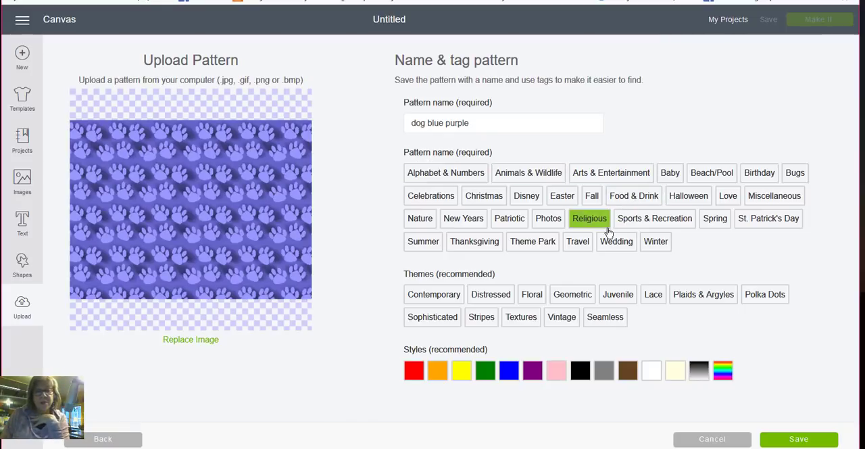
- Save the pattern tagged Animals & Wildlife with blue and purple styles, and open a new blank canvas
click(538, 177)
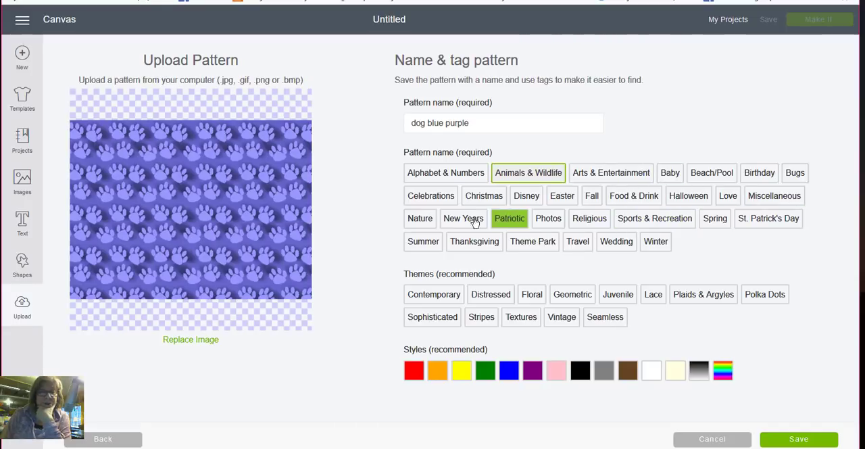
click(512, 378)
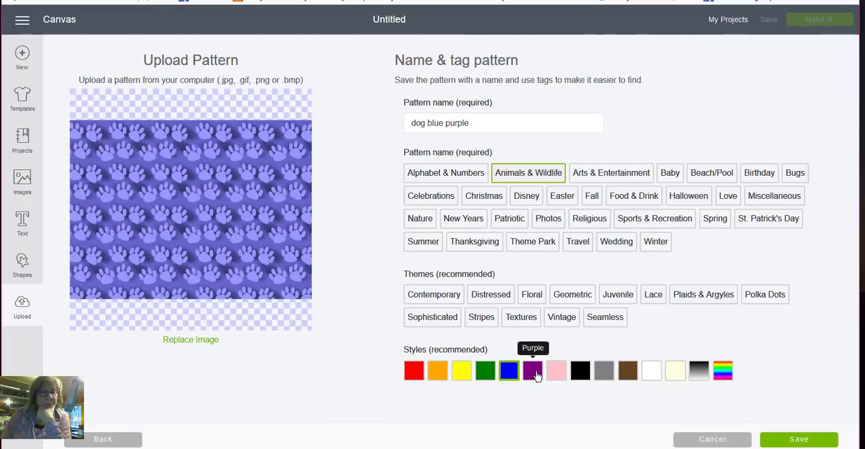
click(535, 372)
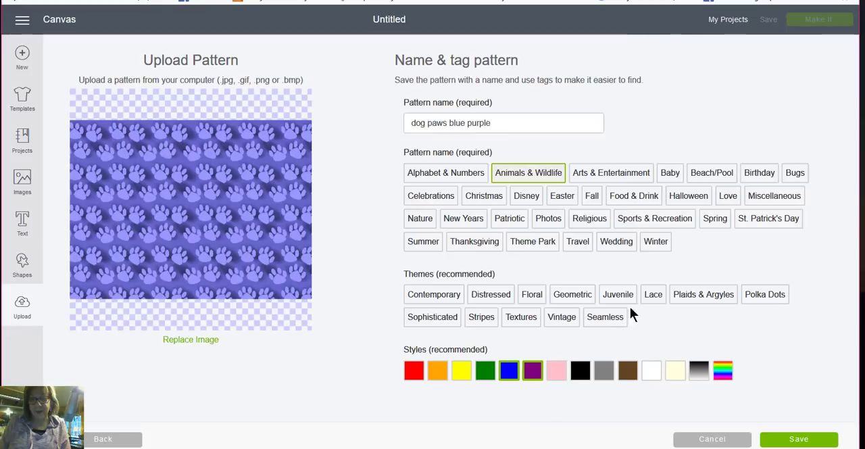
click(800, 439)
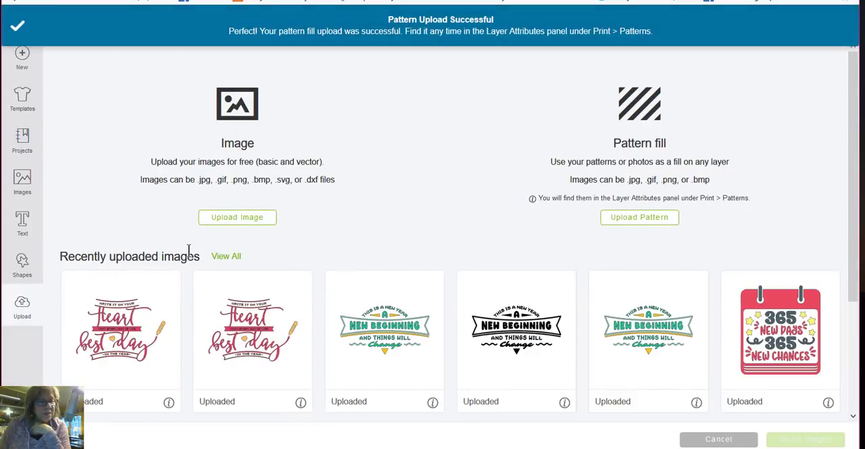
click(23, 59)
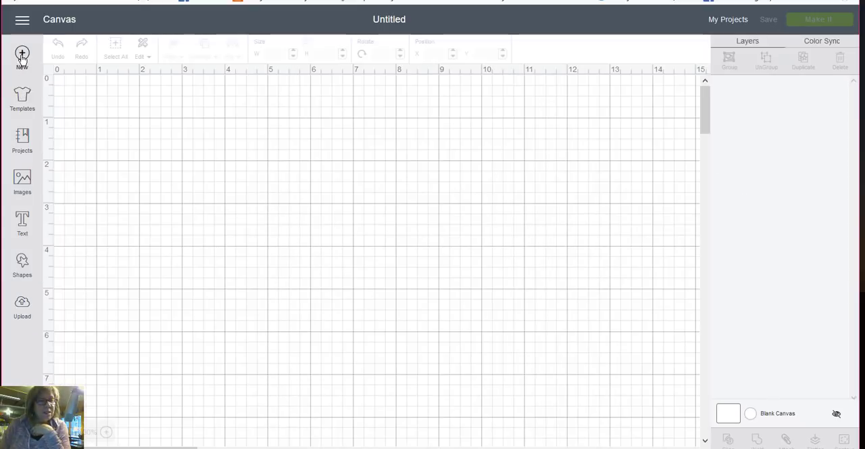
- Examine the image and pattern fill upload options and return to a blank canvas
click(30, 308)
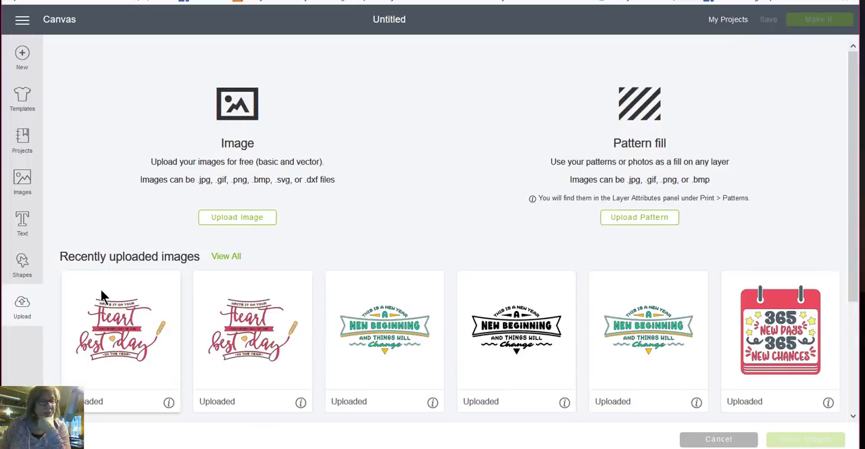
drag(200, 257, 60, 248)
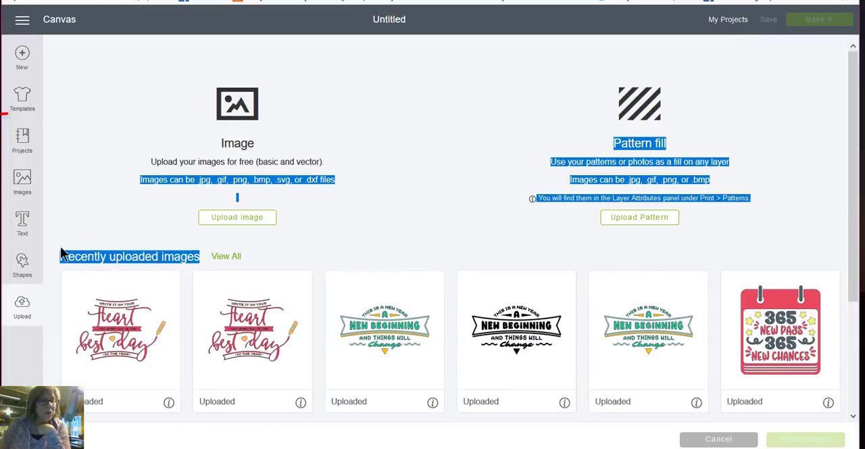
click(349, 198)
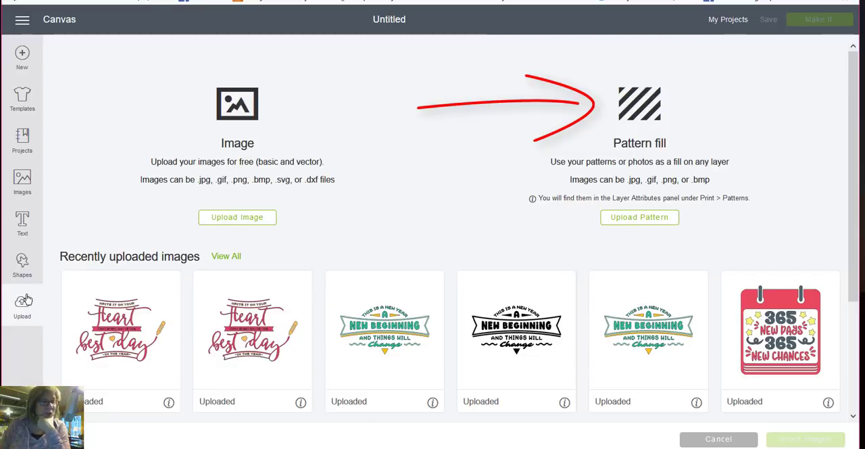
click(28, 57)
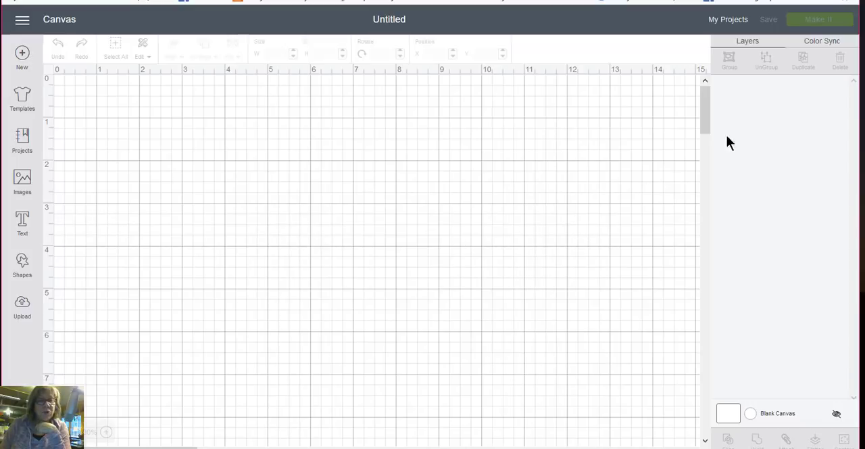
- Open the saved project "PattyAnnesPlace Print then Cut for YouTube Subscribers" on the canvas for customizing
click(727, 26)
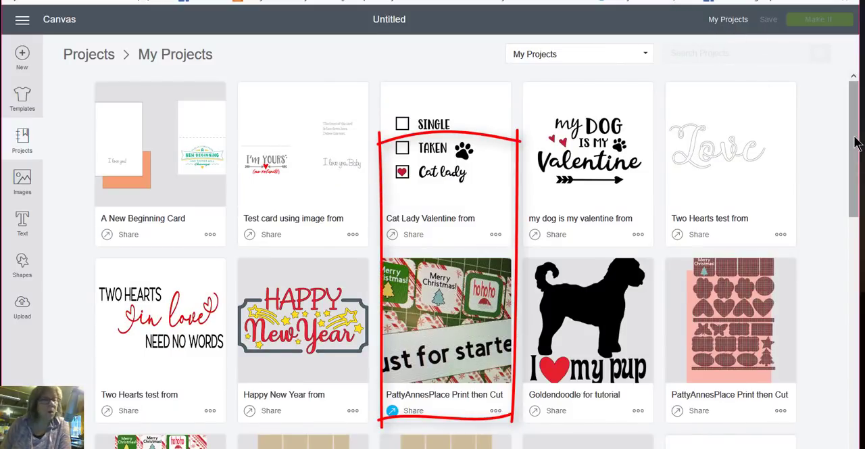
scroll(845, 177, down, 3)
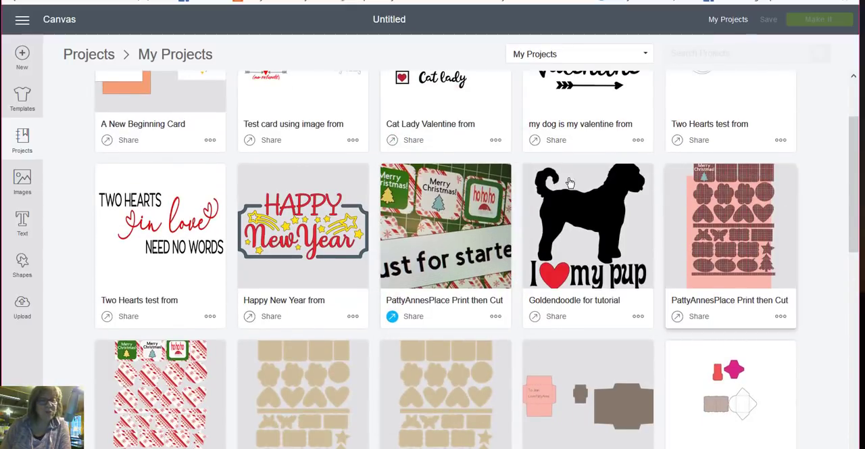
click(453, 194)
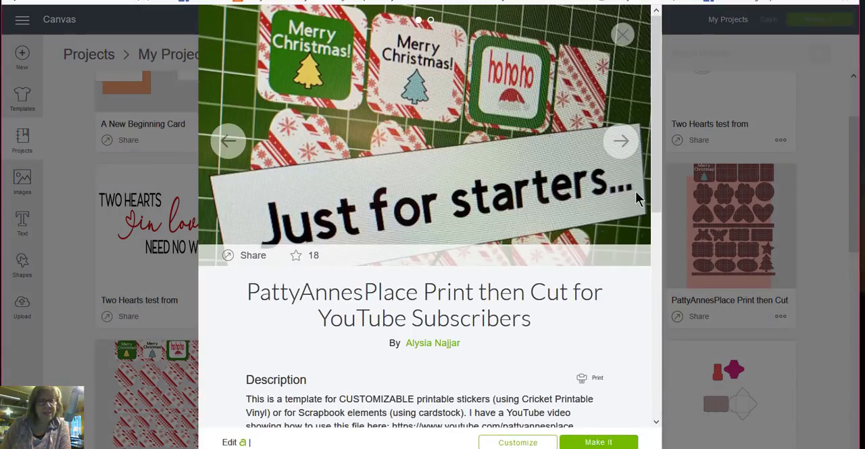
scroll(636, 193, down, 4)
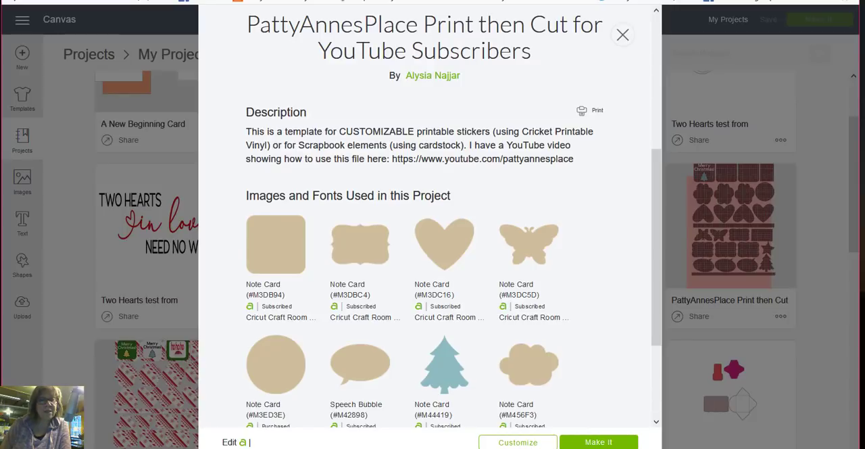
click(517, 442)
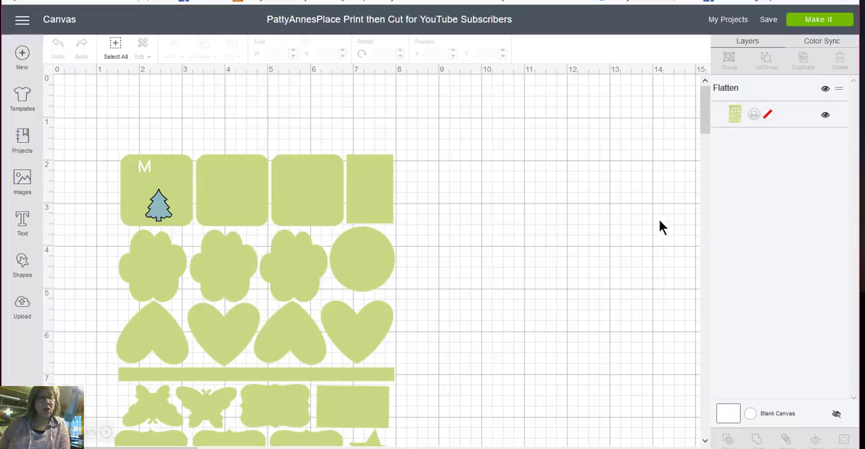
- Move the flattened template to about X 2.06, Y 0.53 and unflatten it into separate layers
scroll(649, 214, down, 5)
scroll(602, 196, up, 3)
scroll(593, 194, up, 1)
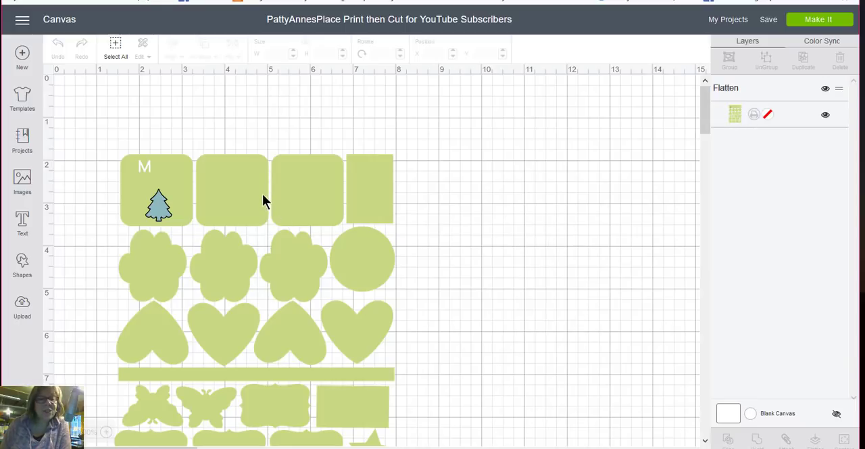
drag(255, 179, 285, 136)
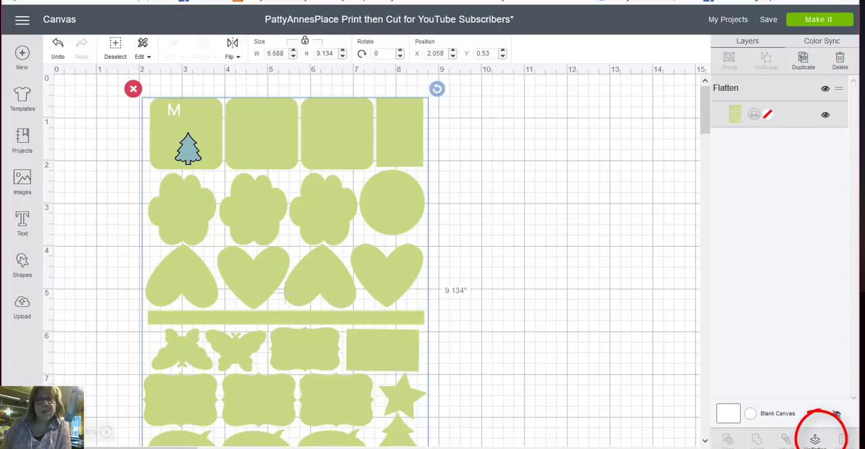
click(818, 433)
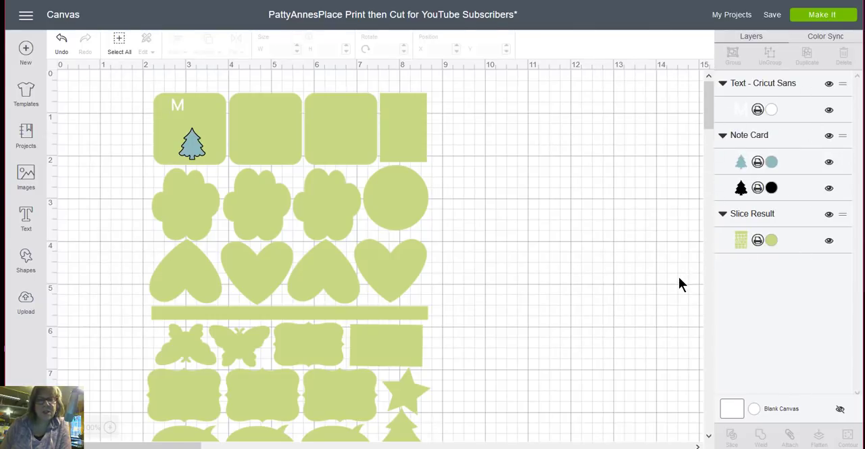
- Delete the Christmas tree from the first square and move the sheet of green shapes down, clear of the white letter M
click(196, 150)
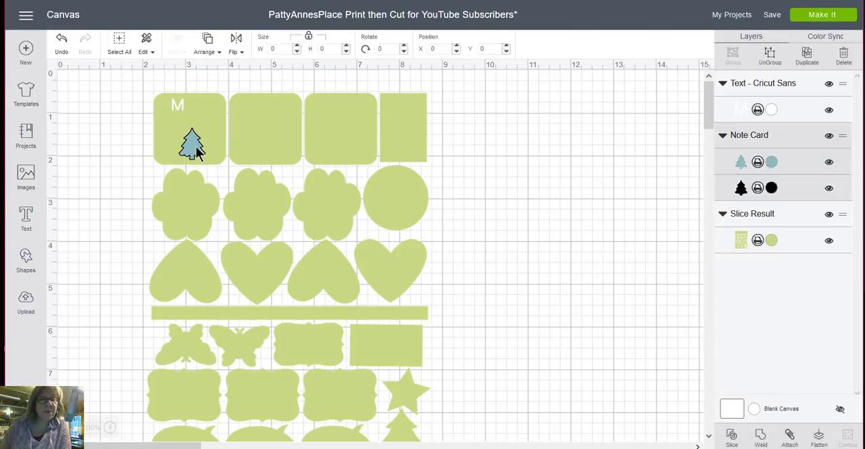
click(170, 120)
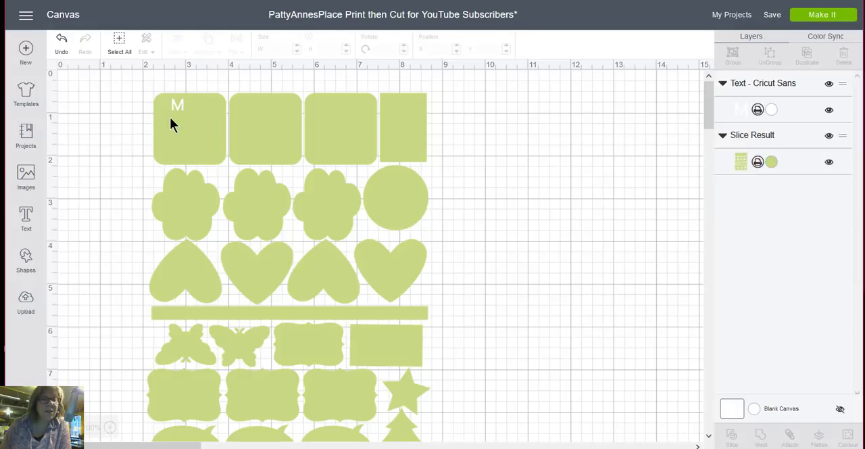
click(177, 106)
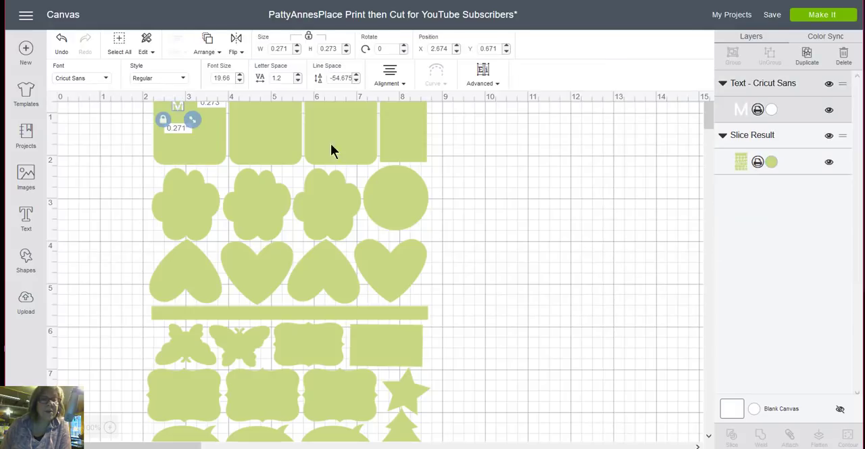
click(508, 165)
drag(205, 135, 193, 189)
click(502, 201)
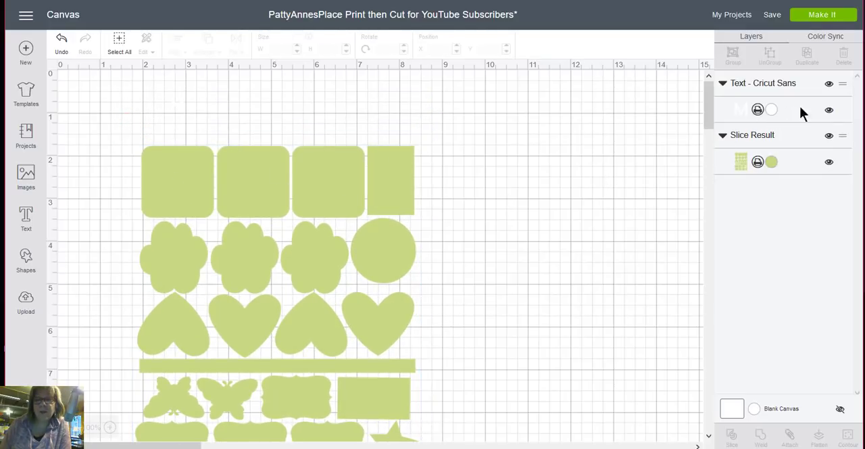
- Recolor the white letter M in the template's light green to make it stand out, and delete it from the canvas
click(741, 110)
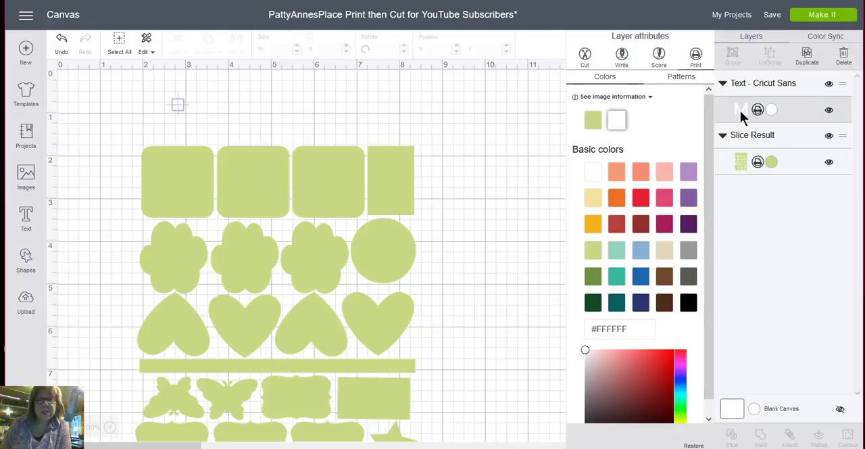
click(593, 120)
click(191, 108)
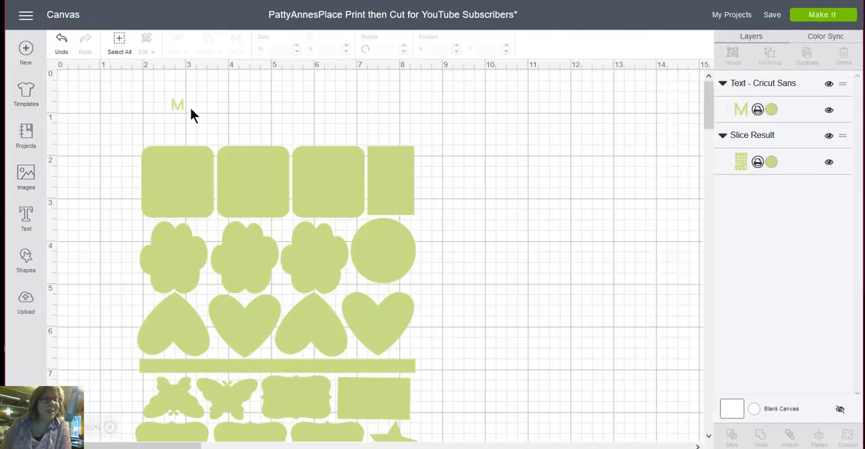
click(178, 104)
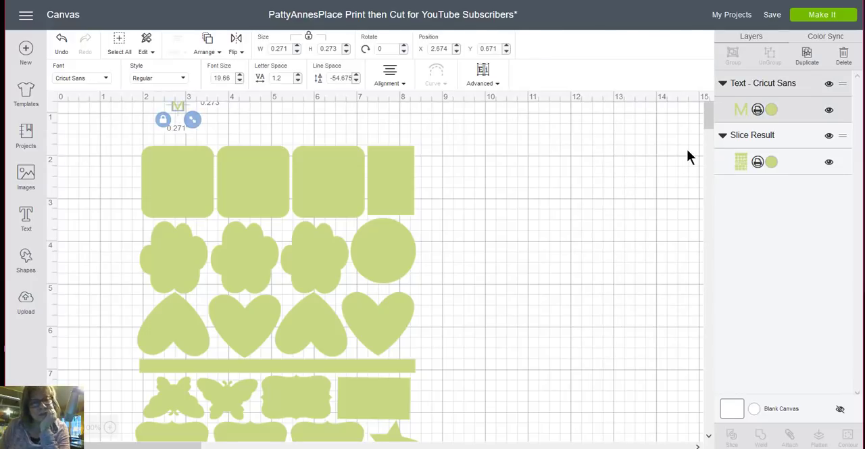
scroll(683, 150, down, 3)
click(653, 156)
scroll(652, 159, up, 3)
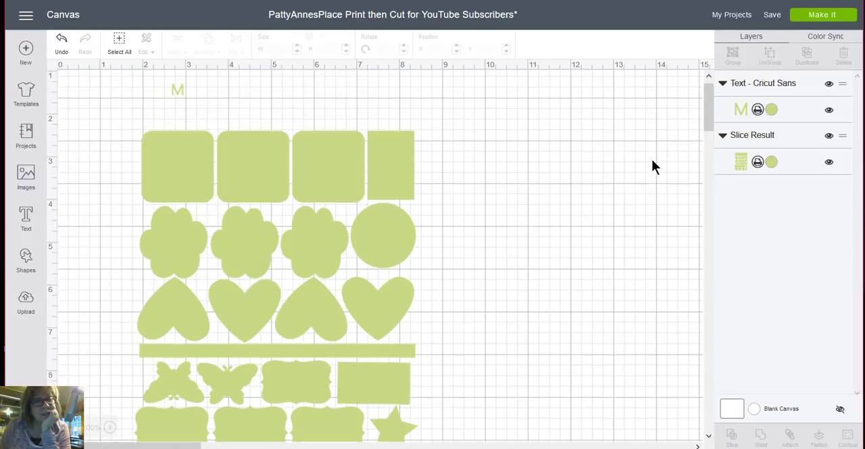
scroll(652, 162, up, 1)
click(179, 107)
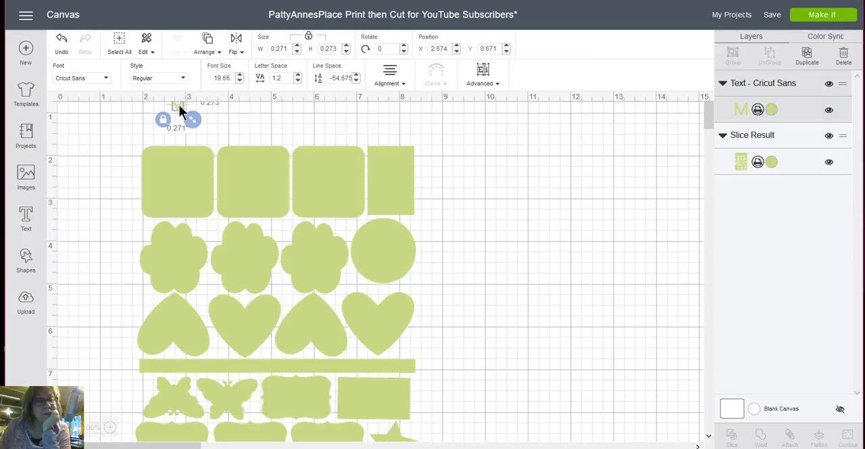
drag(178, 110, 538, 194)
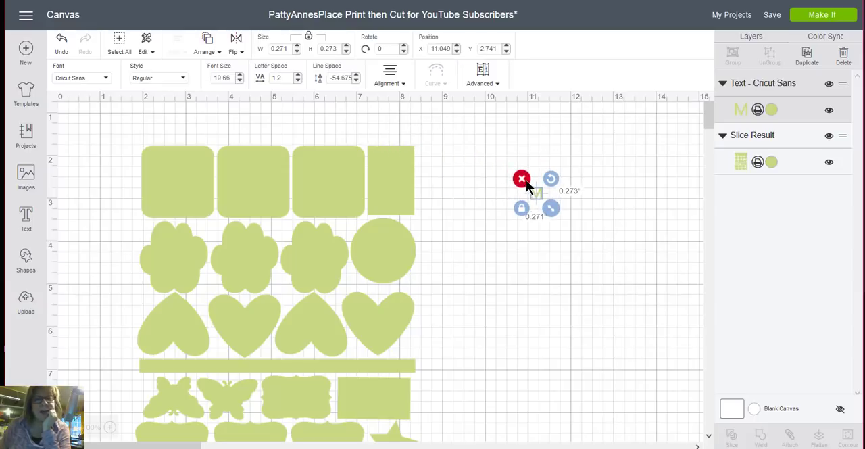
click(521, 179)
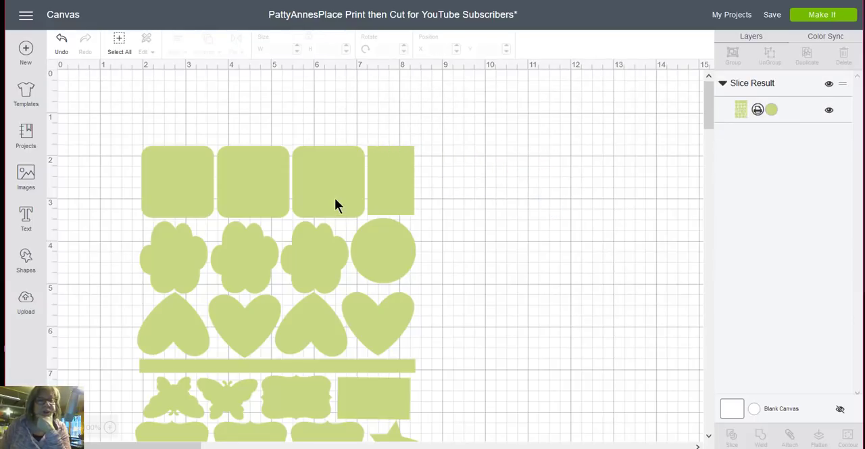
- Move the sheet of shapes to about X 0.93, Y 0.28 and fill it with the uploaded blue-purple paw print pattern
drag(334, 197, 304, 128)
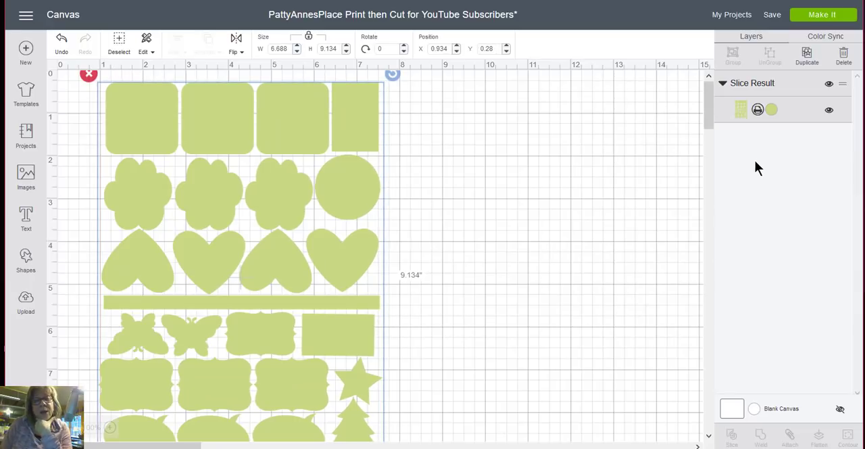
click(740, 110)
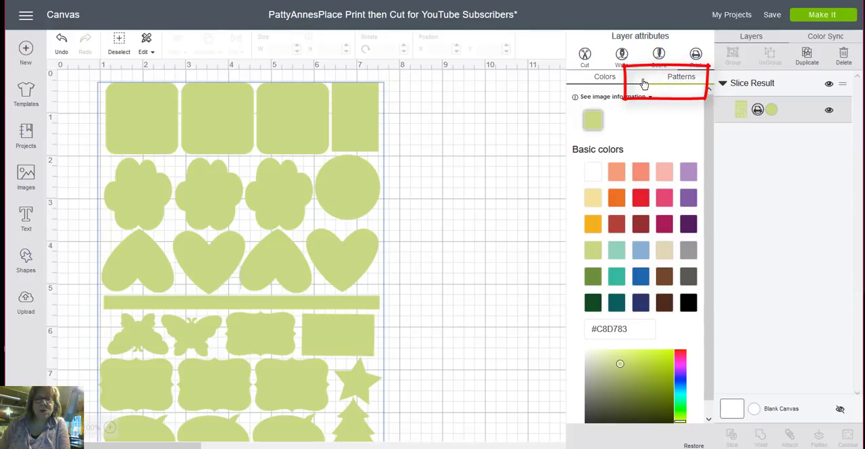
click(681, 79)
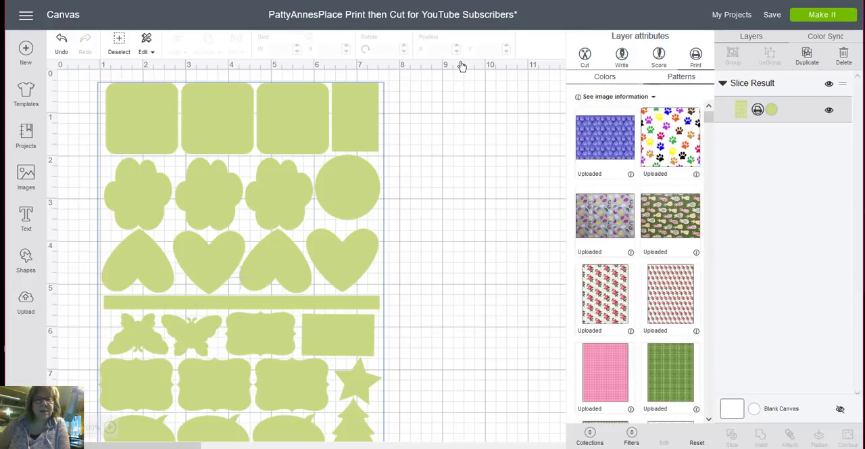
click(605, 147)
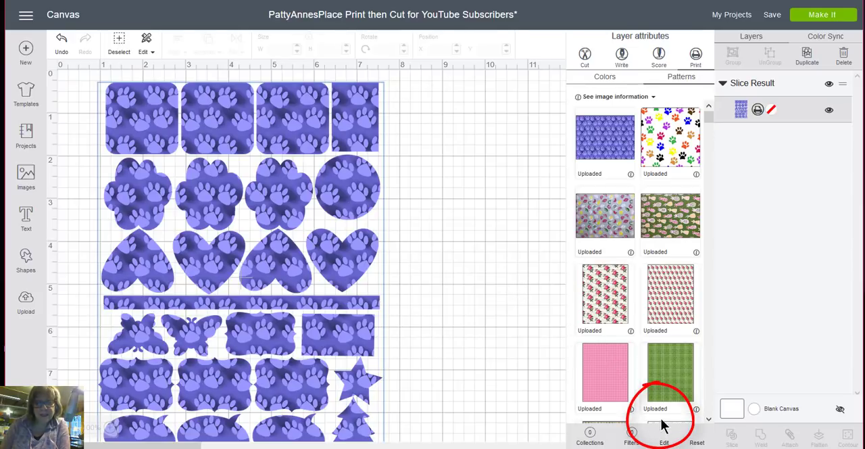
- Edit the paw print pattern fill and reduce its scale to 56
click(664, 442)
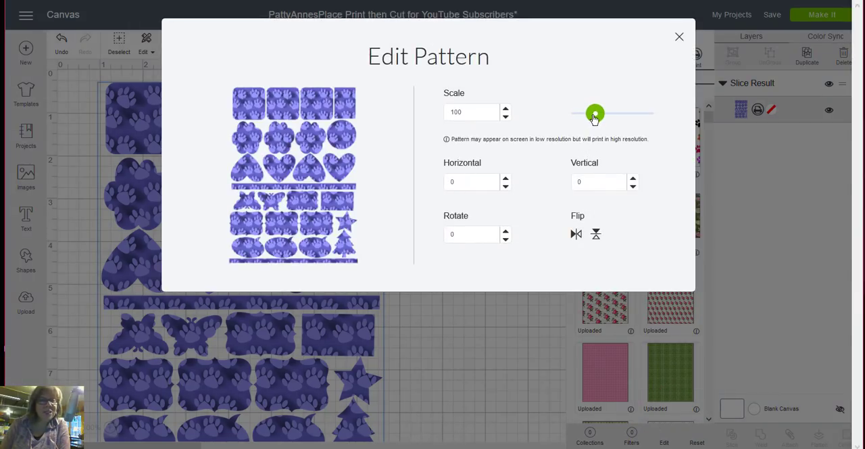
drag(594, 118, 580, 118)
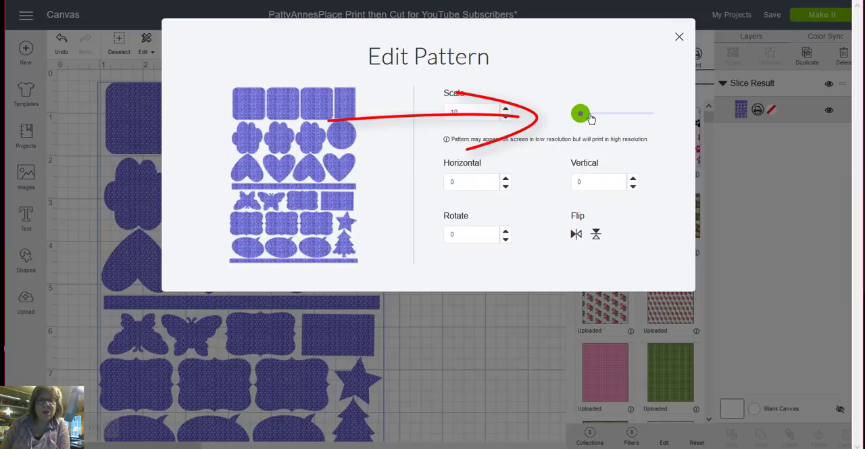
drag(584, 116, 587, 117)
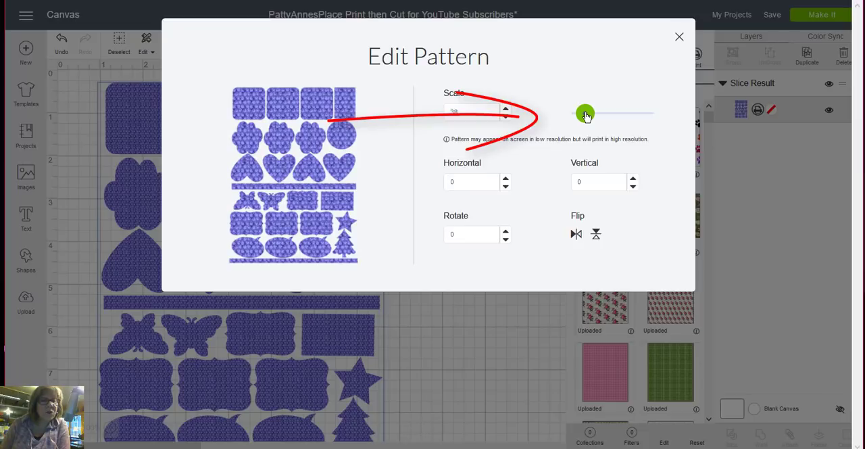
drag(587, 117, 588, 116)
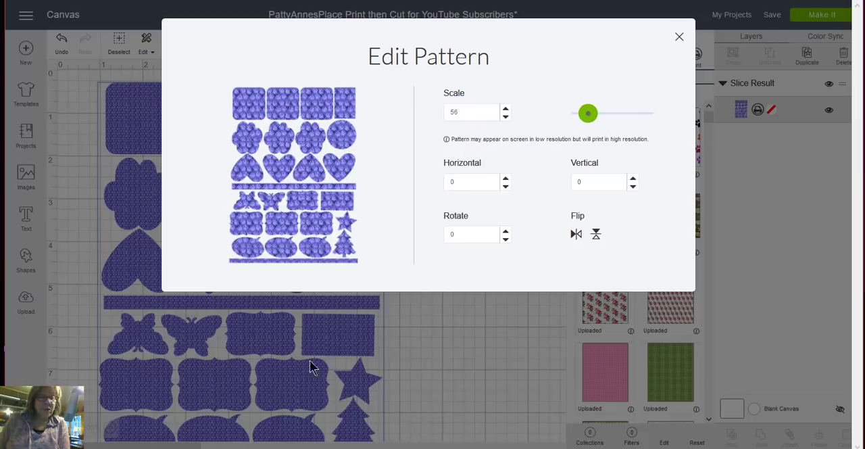
click(491, 326)
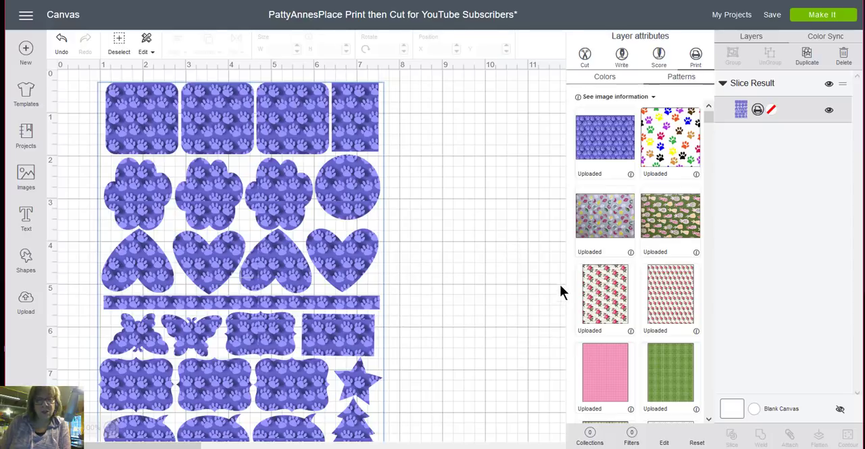
- Review the pattern's remaining edit settings without changing them, and move the patterned sheet to about X 1.82, Y 0.36
click(666, 442)
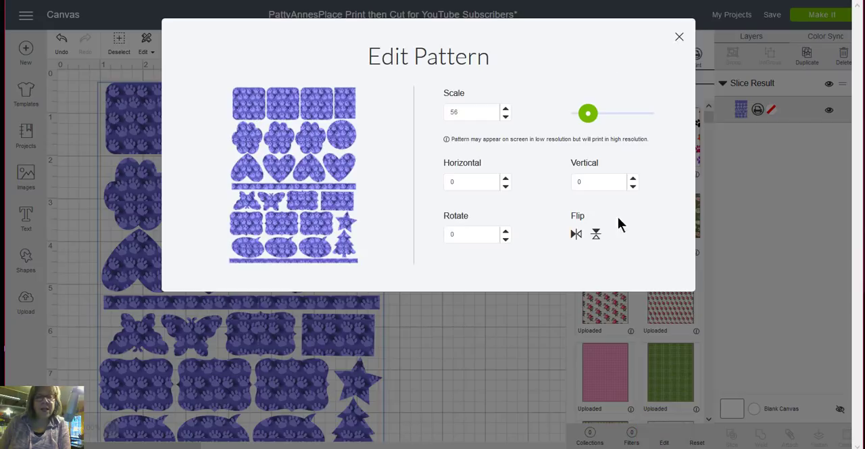
click(680, 37)
click(395, 179)
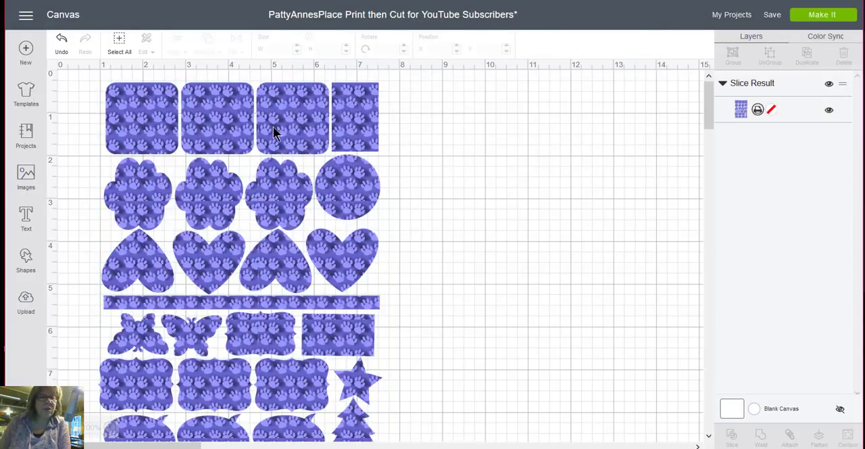
drag(316, 135, 348, 145)
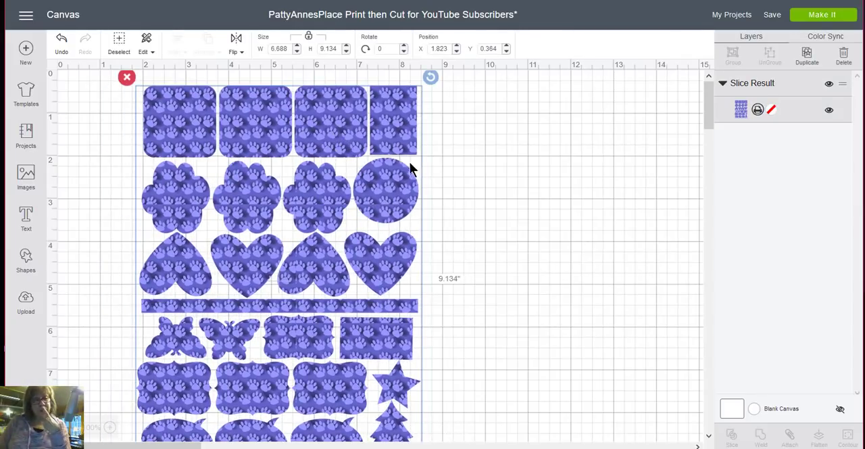
- Edit the sheet's paw print pattern again, try larger and smaller scales, and set the scale to 46
click(741, 109)
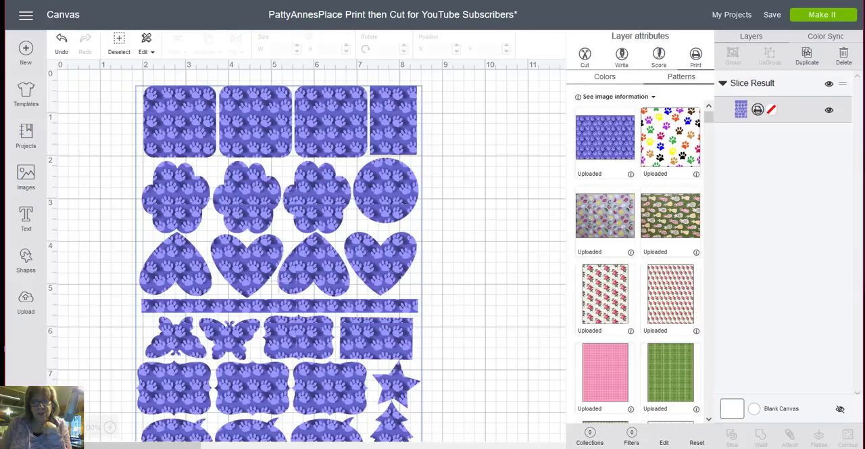
click(665, 443)
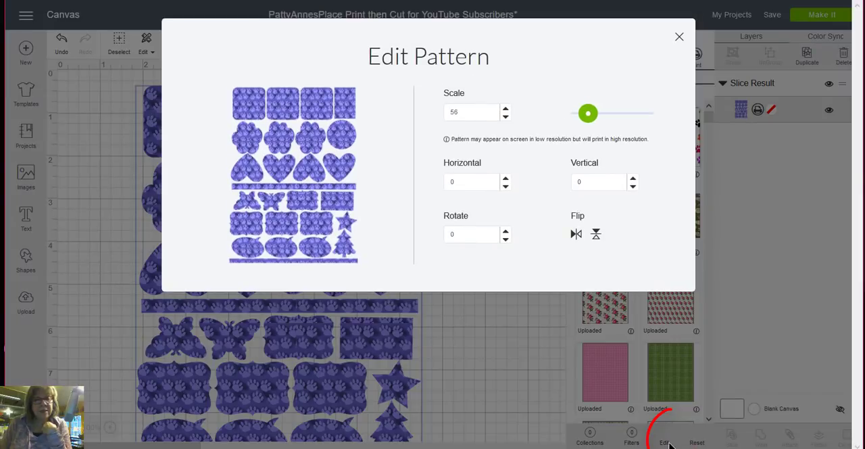
drag(589, 115, 603, 122)
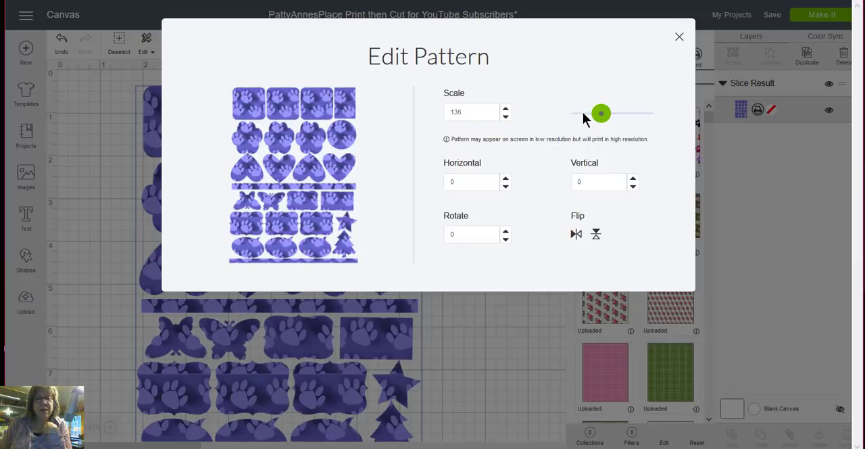
click(583, 115)
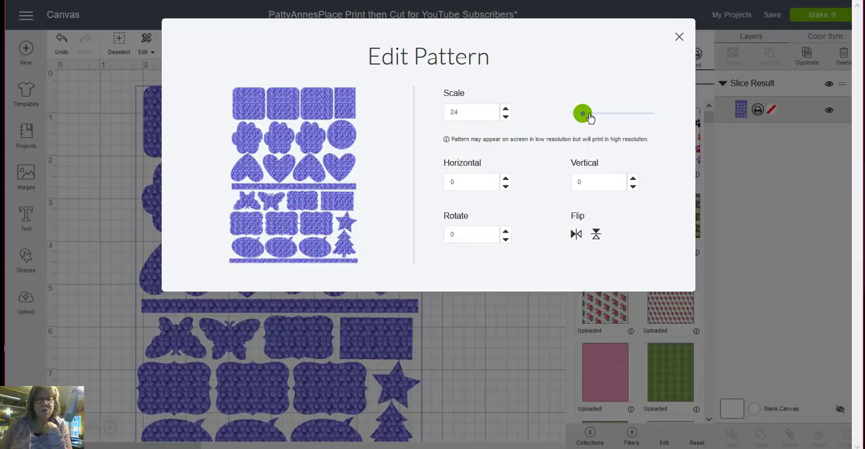
drag(583, 115, 587, 113)
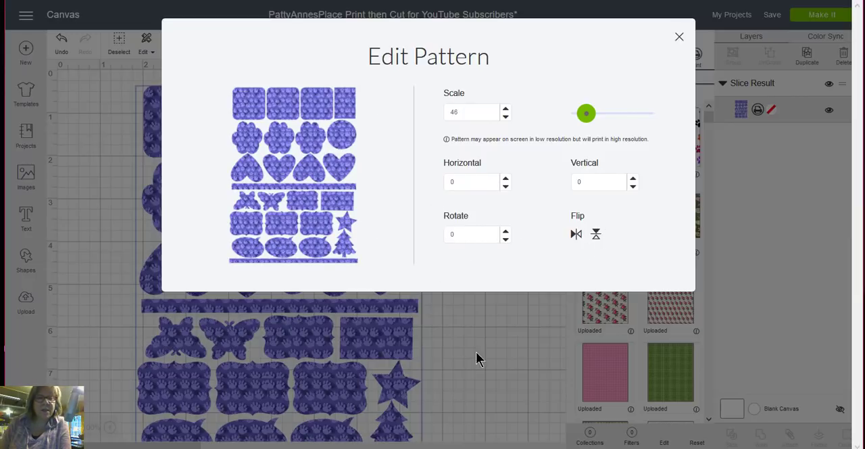
click(492, 342)
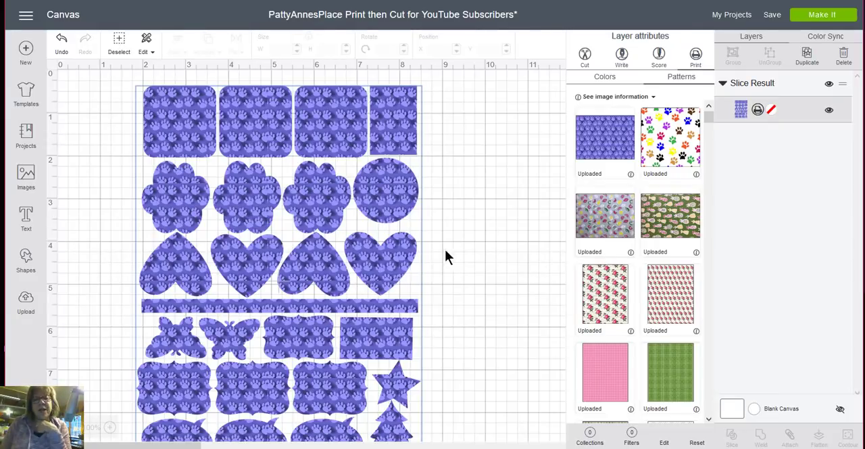
- Preview the whole patterned sheet on the print-and-cut mat, return to the canvas without continuing, and look over the shapes
click(817, 23)
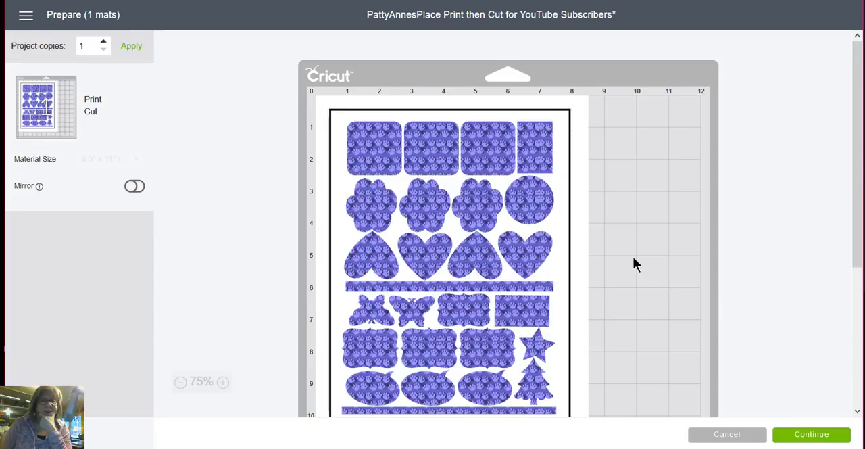
scroll(633, 257, down, 3)
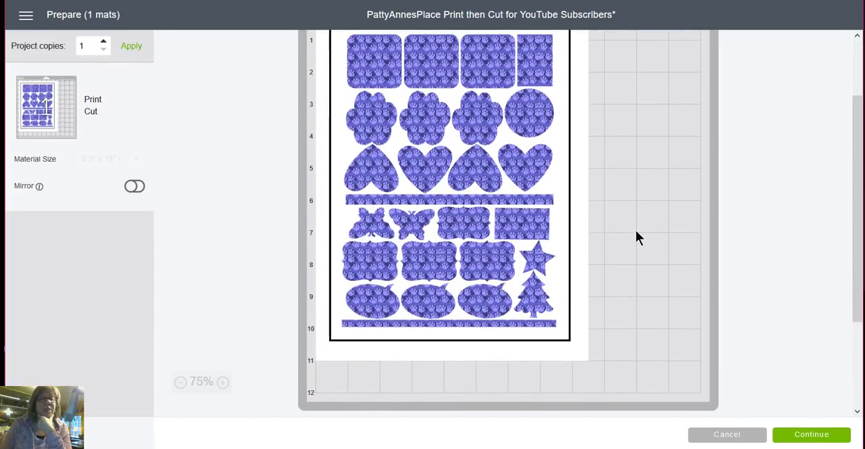
scroll(639, 236, up, 3)
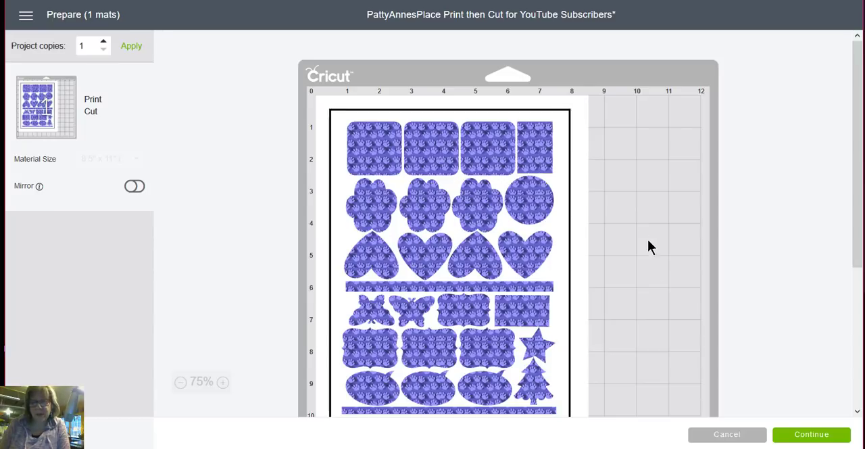
click(729, 435)
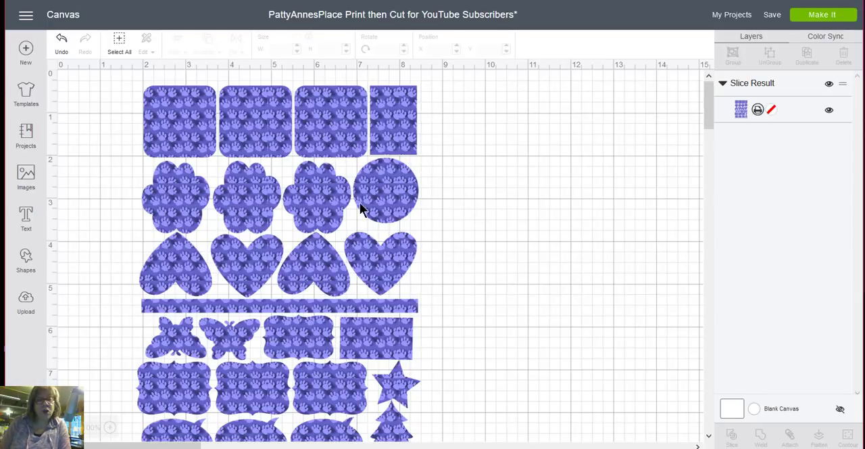
scroll(478, 178, down, 5)
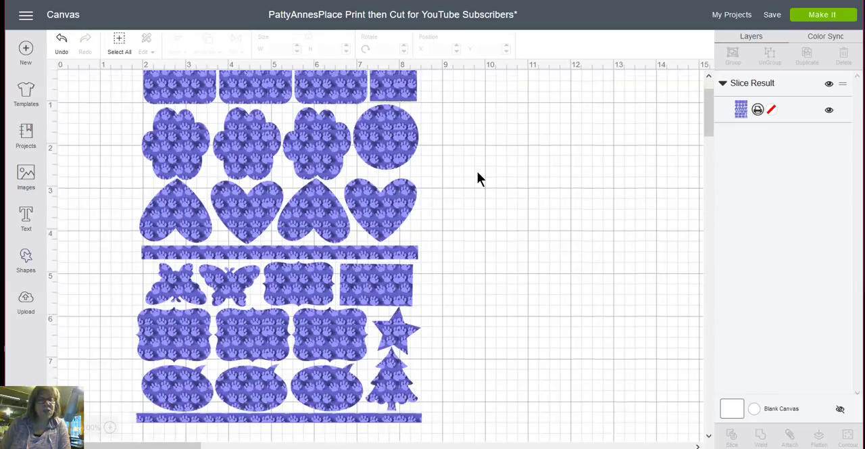
scroll(476, 180, up, 5)
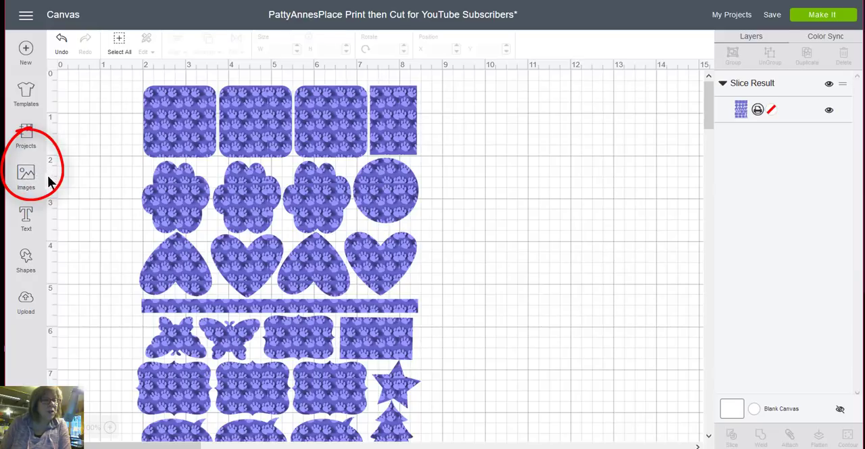
- Search the image library's cartridges for Cricut and open the free Cricut Craft Room Basics set
click(27, 178)
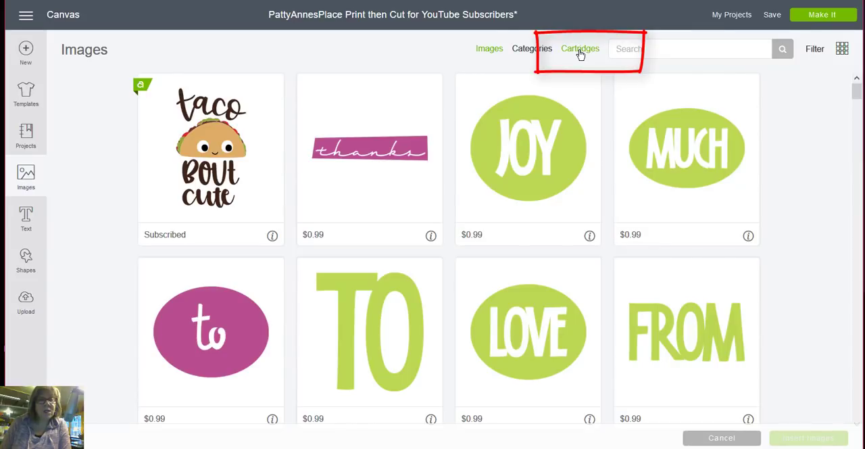
click(581, 51)
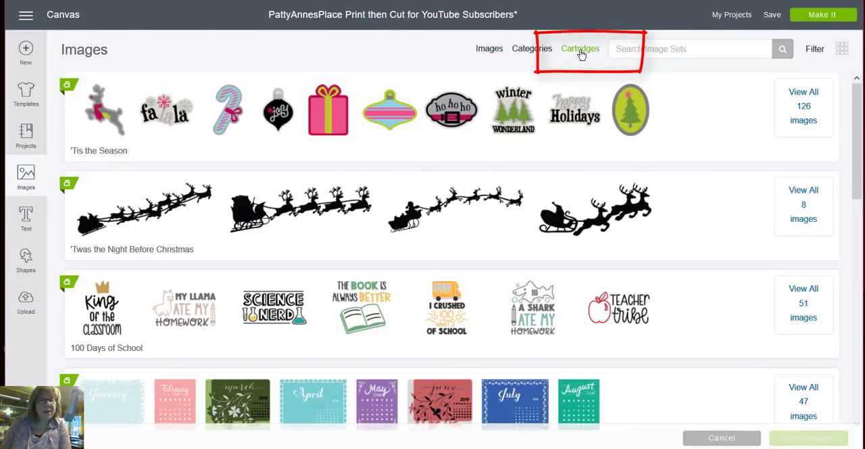
click(652, 50)
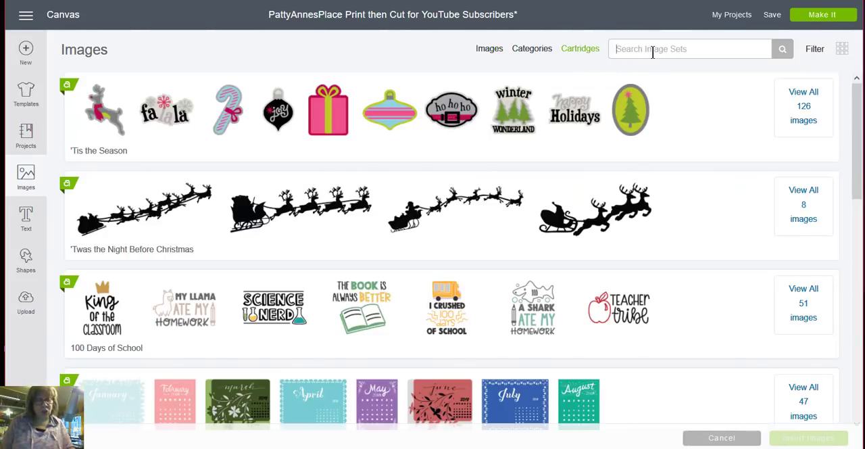
text(Cricut)
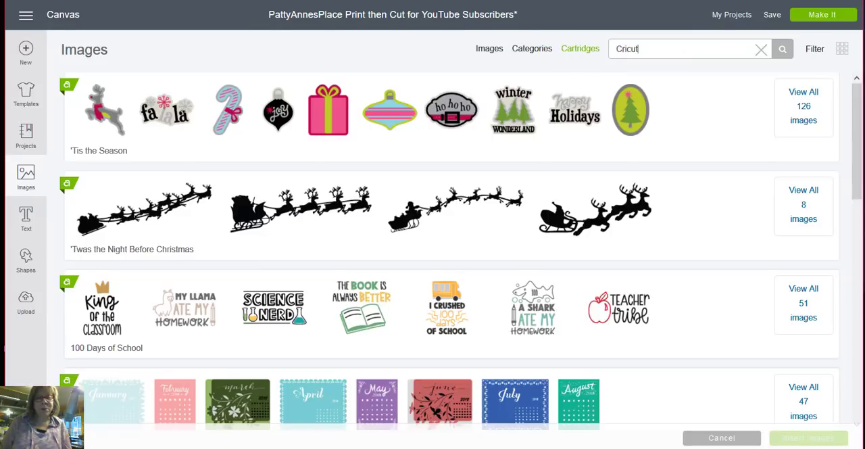
click(782, 53)
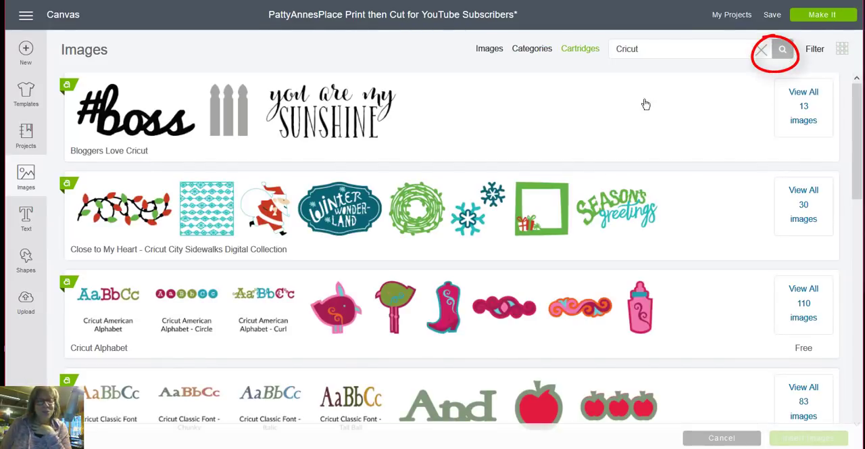
scroll(513, 185, down, 4)
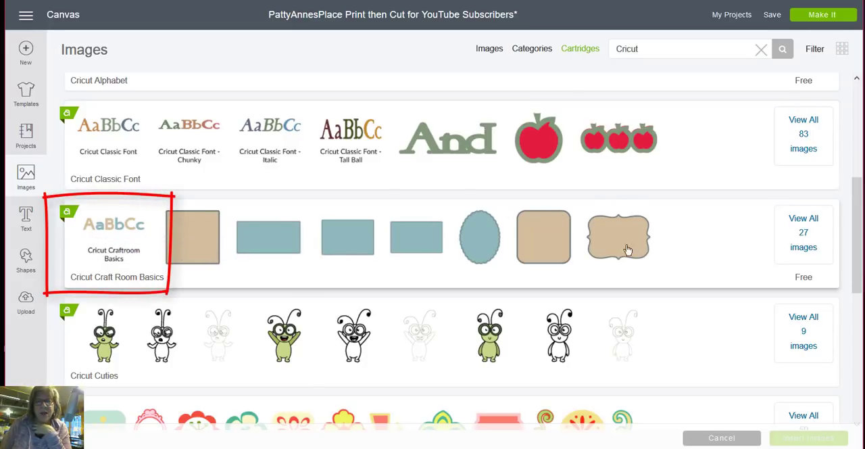
click(810, 247)
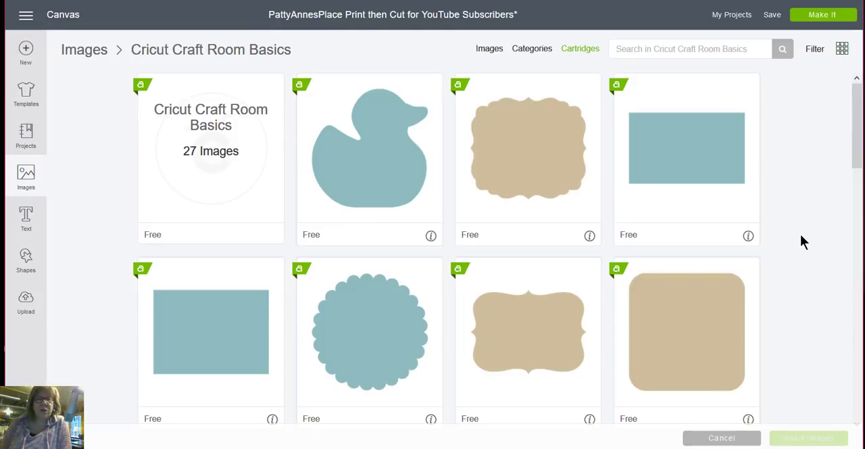
- Select the tan bracket-edged label, the tan rounded square and the blue thought bubble from the Cricut Craft Room Basics images
scroll(800, 234, down, 2)
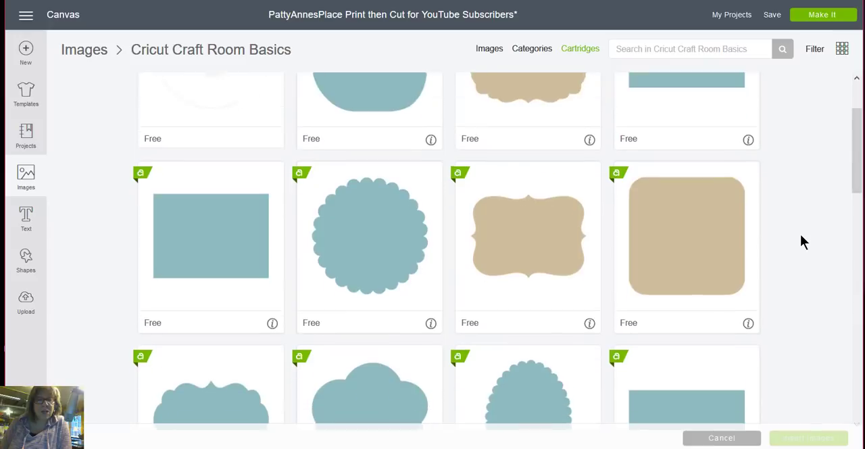
scroll(803, 233, up, 1)
scroll(805, 232, down, 1)
scroll(805, 239, down, 1)
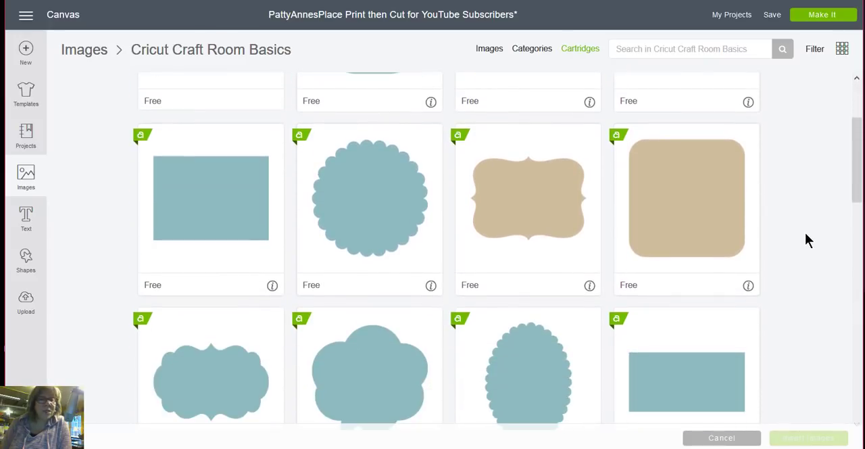
click(534, 209)
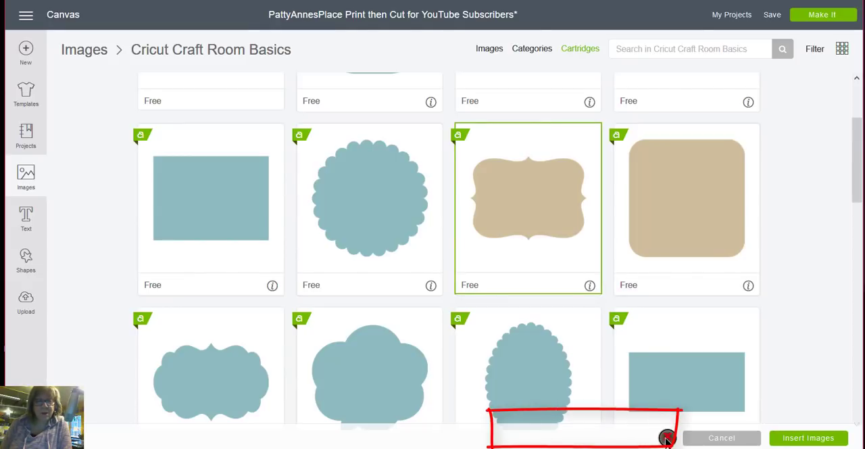
click(681, 223)
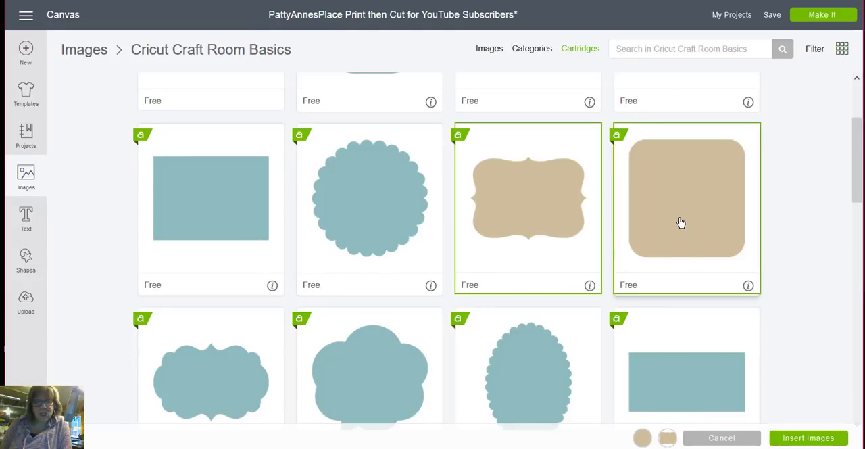
drag(857, 145, 858, 166)
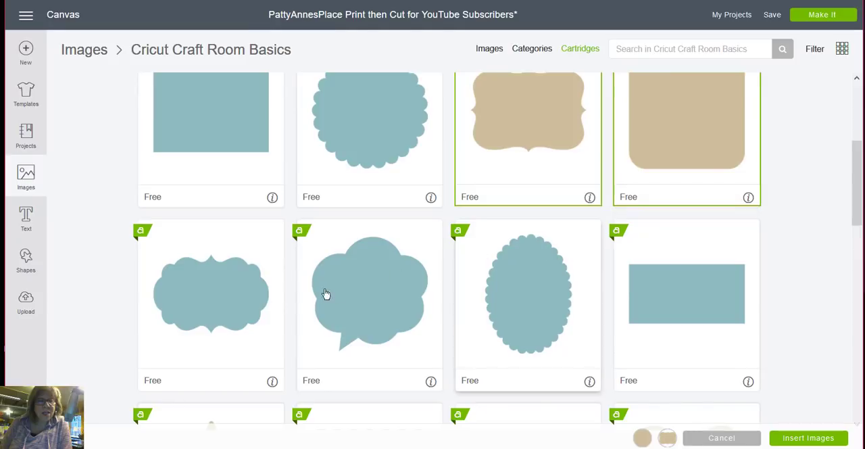
click(403, 309)
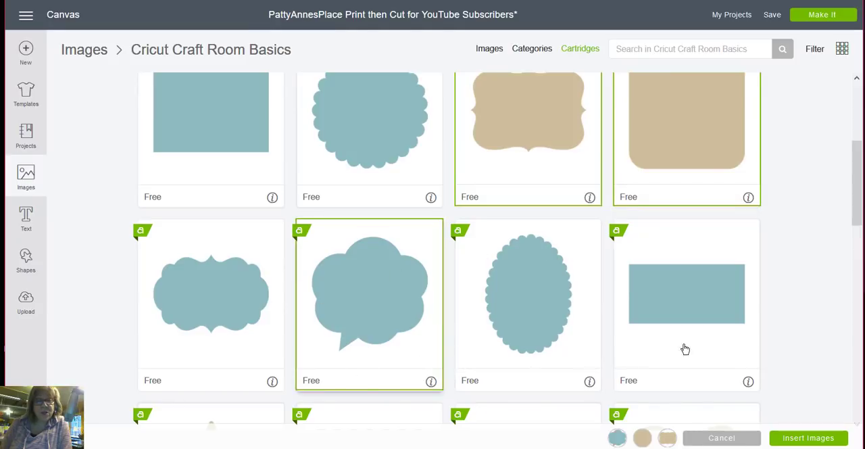
- Add the plain tan heart, the tan cloud and the tan circle to the image selection
drag(854, 160, 853, 229)
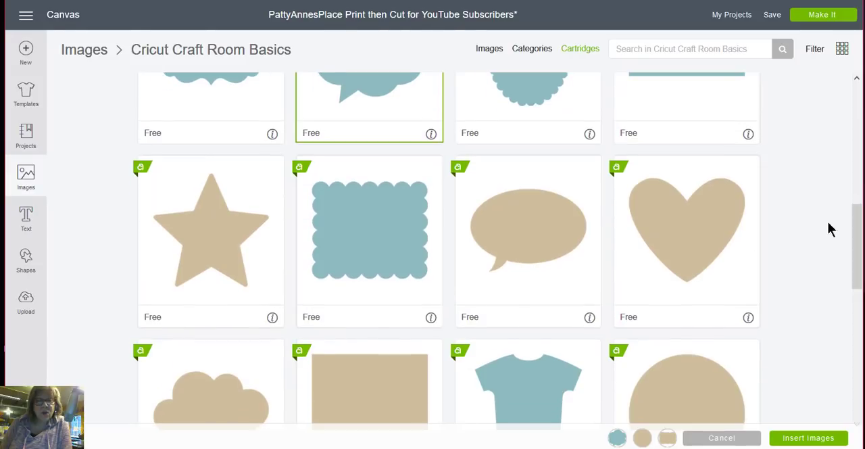
click(689, 220)
scroll(825, 194, down, 2)
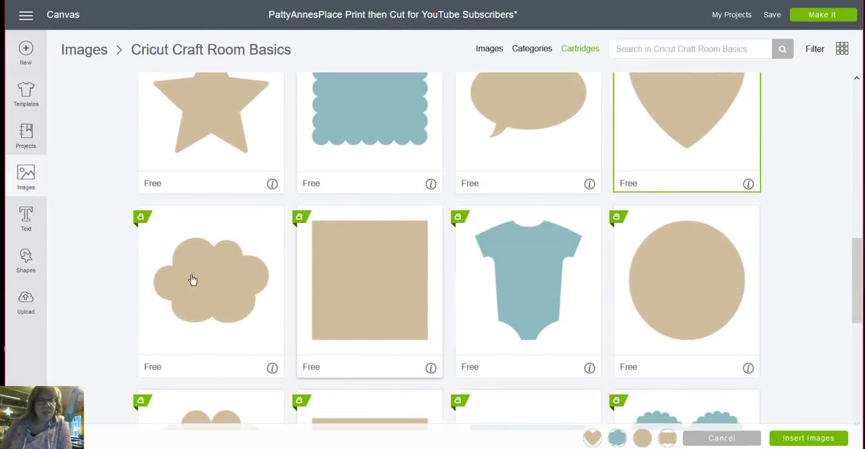
click(214, 284)
scroll(626, 329, down, 2)
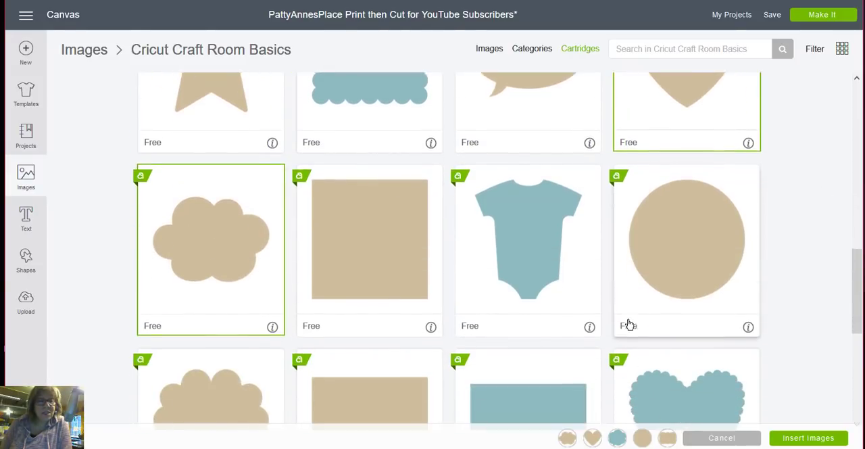
click(695, 157)
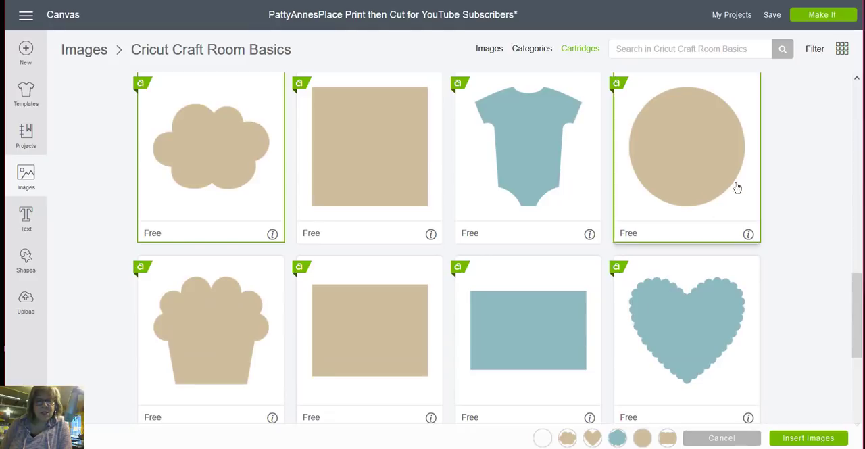
- Add the blue Christmas tree and the tan butterfly to the selection and insert all chosen images onto the canvas
scroll(744, 203, down, 4)
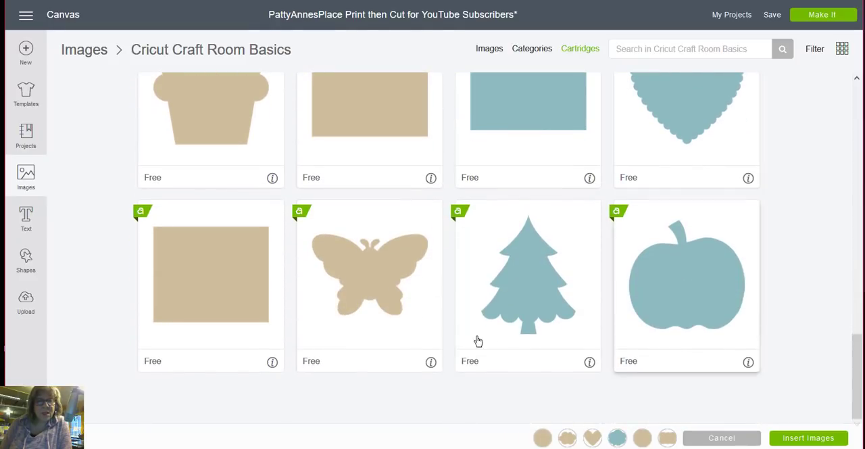
click(531, 284)
click(379, 291)
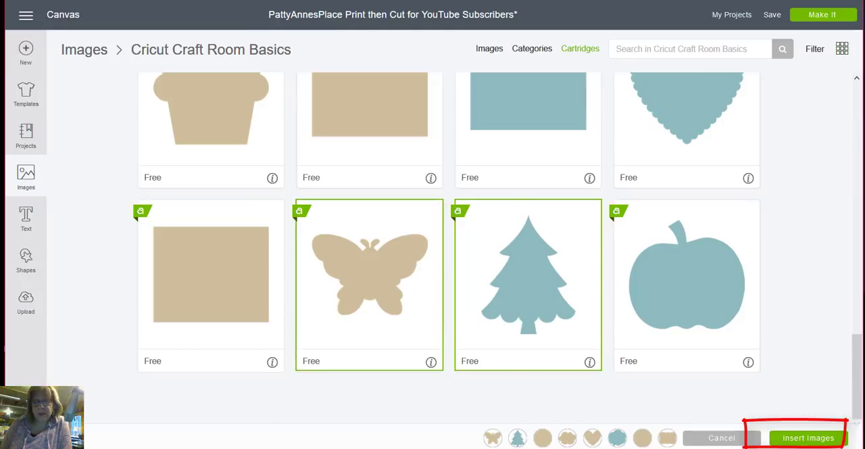
click(806, 441)
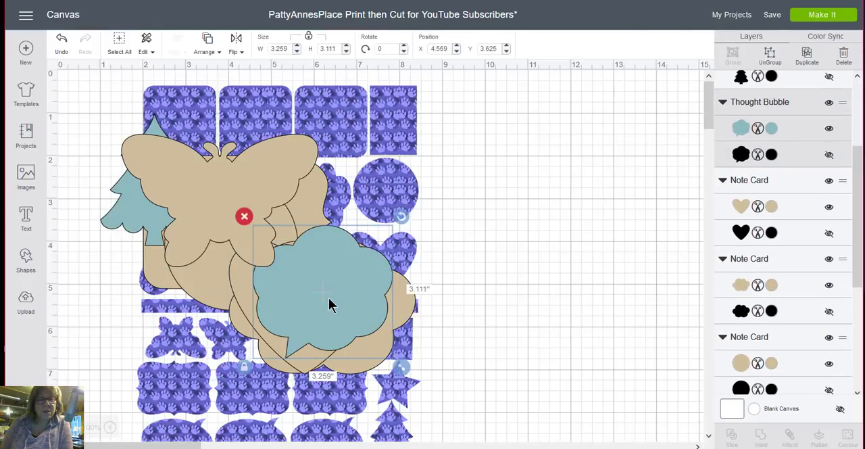
- Move the inserted shapes off the patterned sheet into the empty canvas beside it, with the heart at about X 8.97, Y 5.29
click(521, 206)
drag(230, 202, 589, 183)
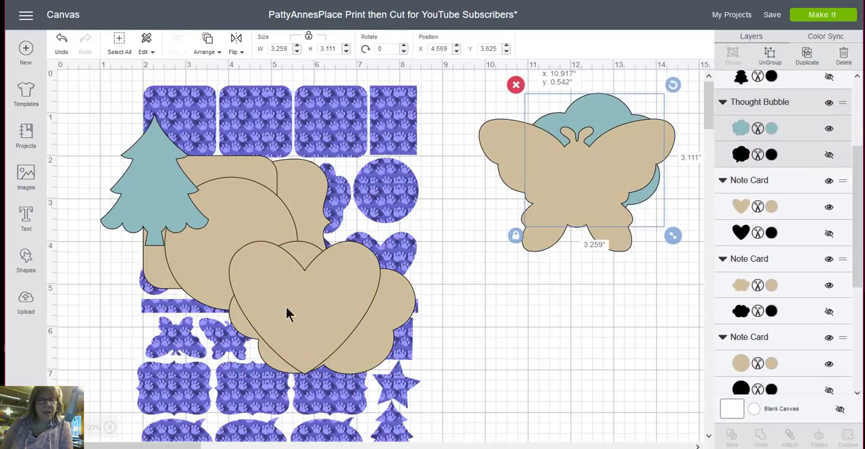
drag(357, 325, 528, 363)
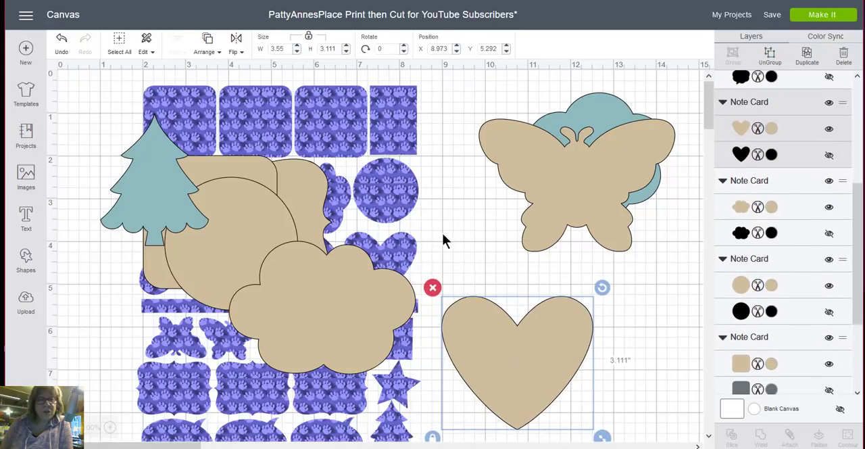
drag(406, 267, 677, 94)
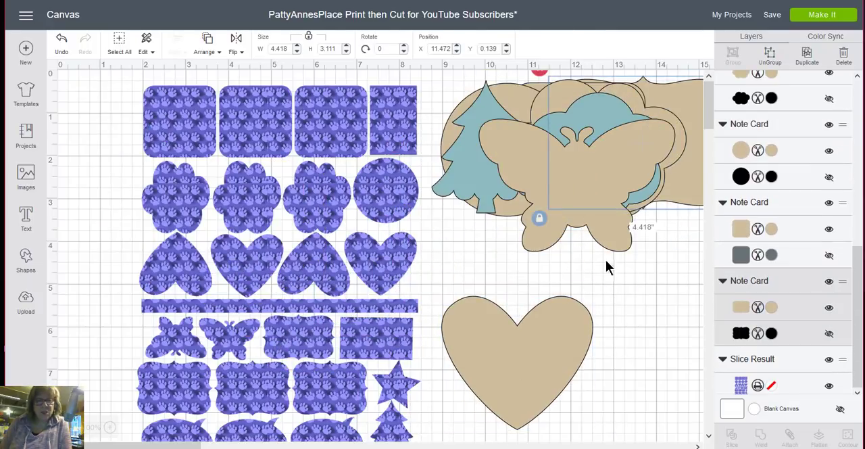
- Shrink the tan heart beside the patterned sheet to about 1.55 by 1.36 inches
scroll(598, 277, down, 3)
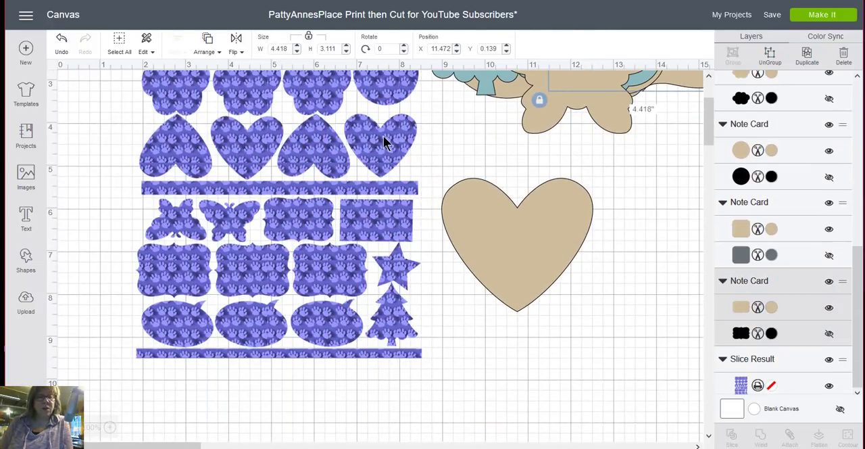
click(510, 259)
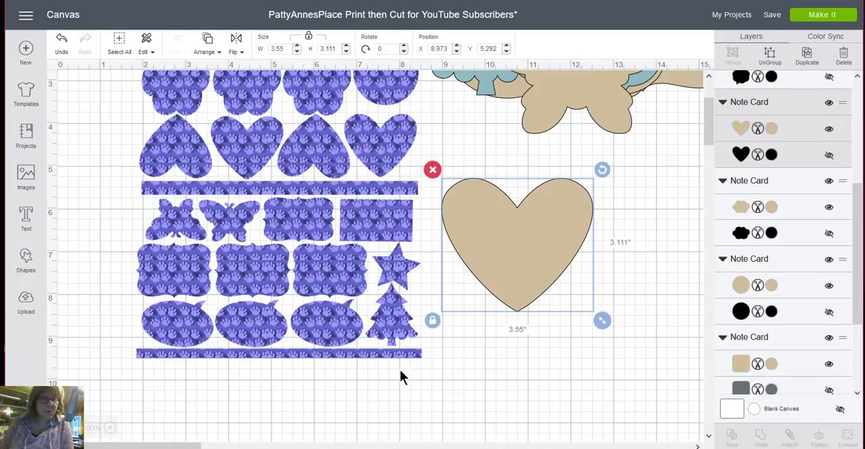
drag(601, 321, 516, 245)
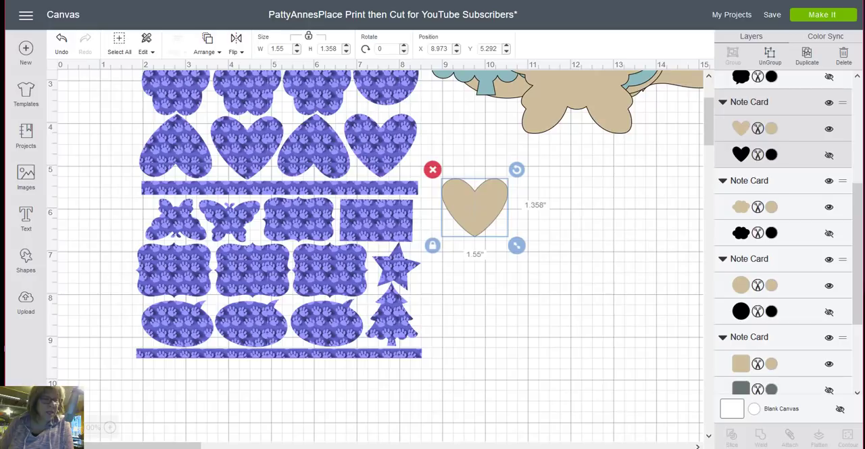
click(112, 427)
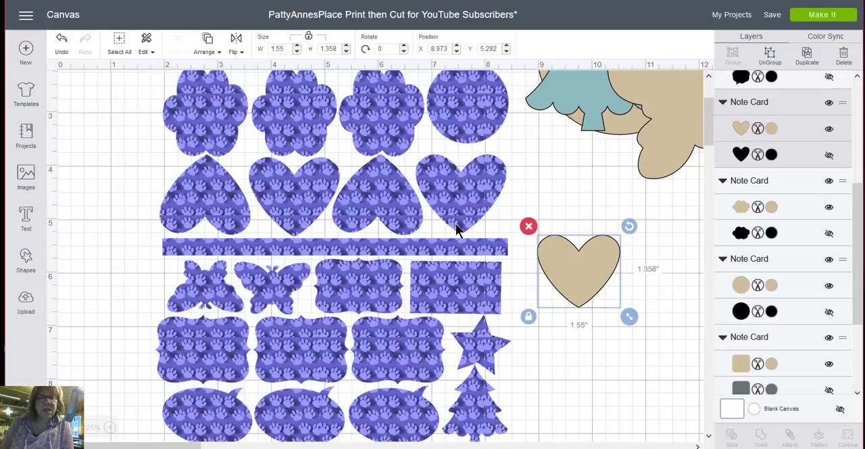
drag(574, 263, 574, 264)
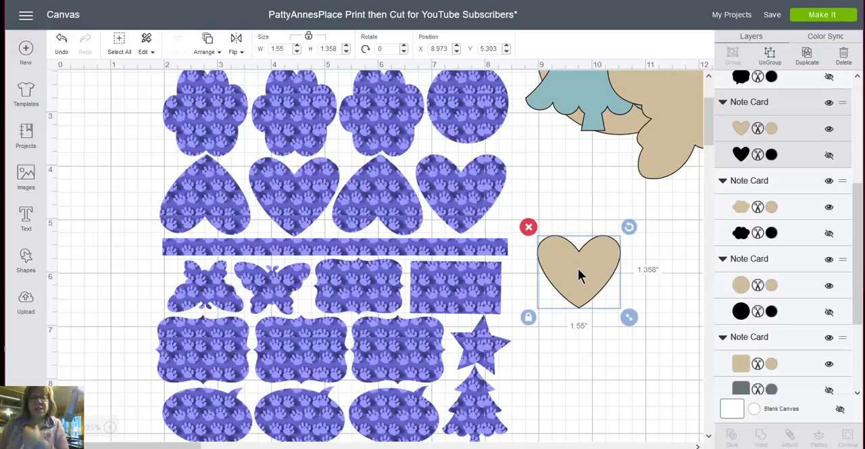
- Resize the tan heart to about 1.27 by 1.12 inches and place it inside the patterned heart beside the empty canvas
drag(632, 319, 454, 195)
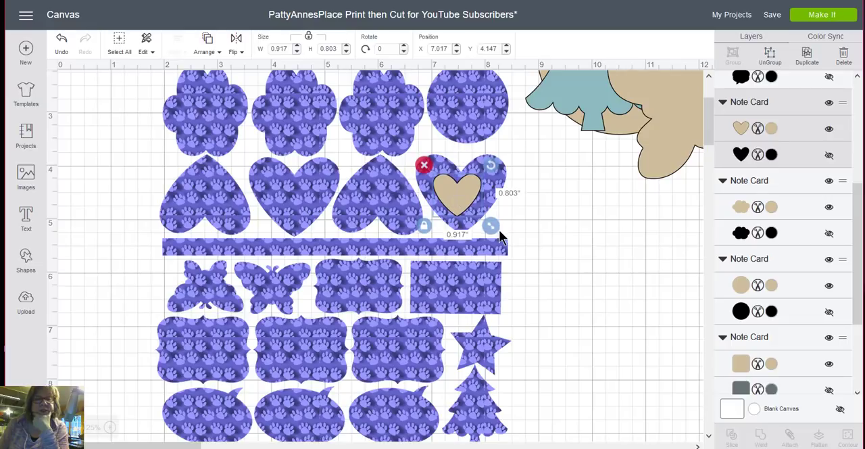
drag(492, 225, 511, 241)
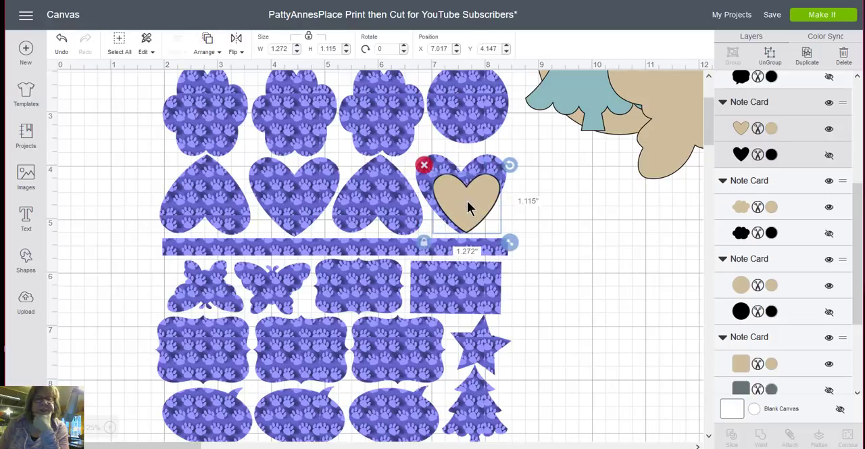
mouse_move(468, 201)
mouse_down()
mouse_move(462, 192)
mouse_move(466, 205)
mouse_move(481, 210)
mouse_up()
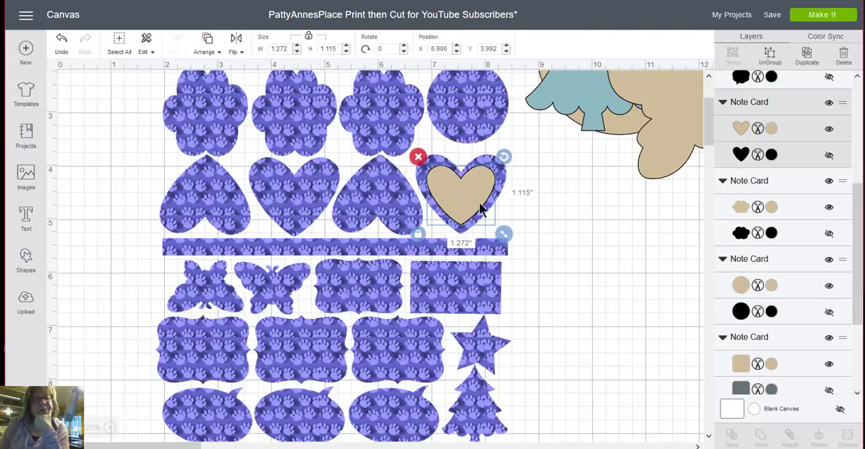
click(574, 227)
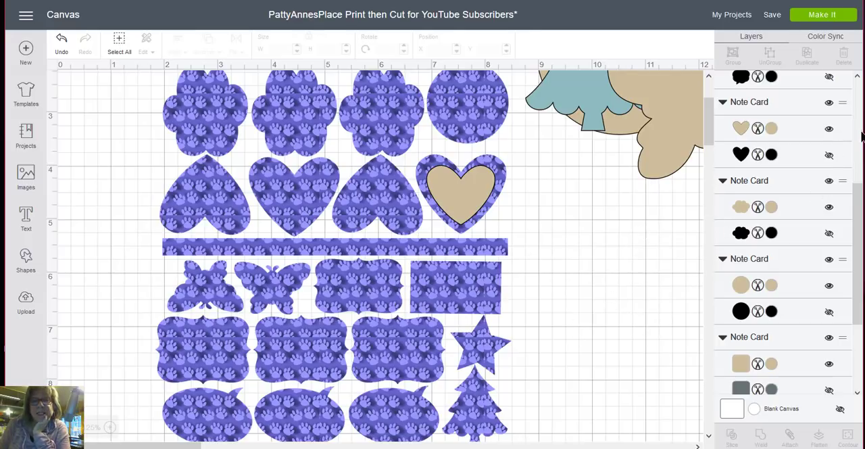
- Recolor the tan heart layer white (#FFFFFF)
click(463, 208)
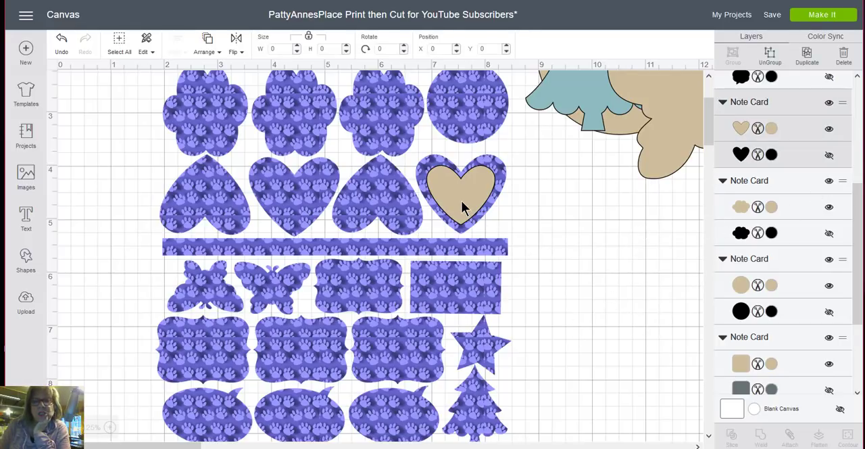
click(738, 128)
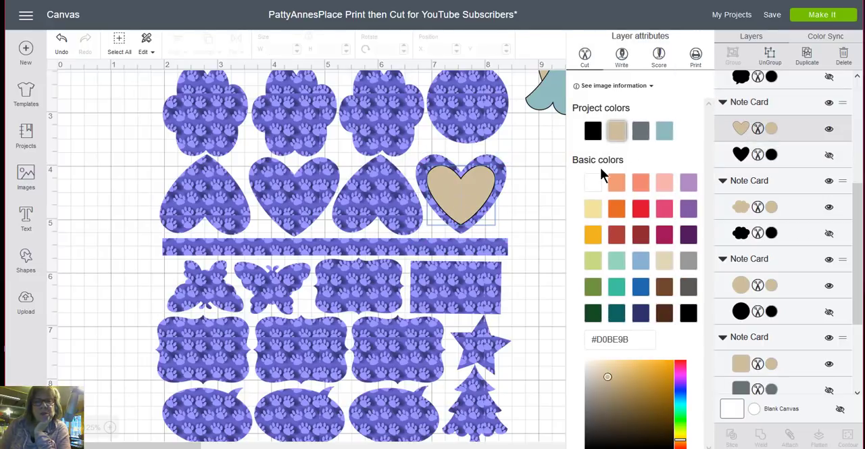
click(592, 182)
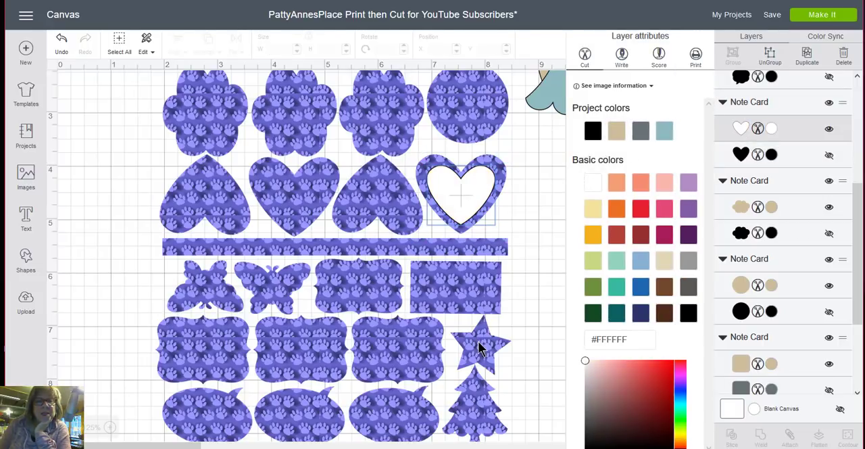
click(549, 216)
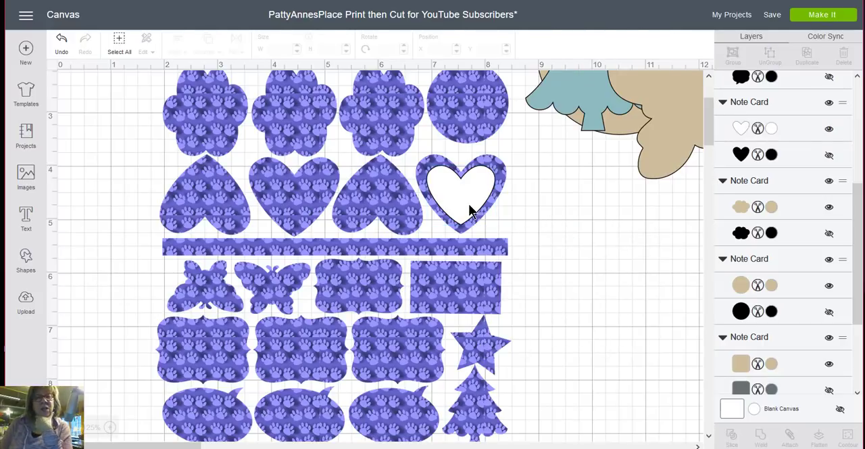
- Adjust the white heart's position to center it inside the patterned heart, at about X 6.91, Y 4.01
drag(470, 211, 469, 200)
click(542, 215)
drag(461, 124, 457, 116)
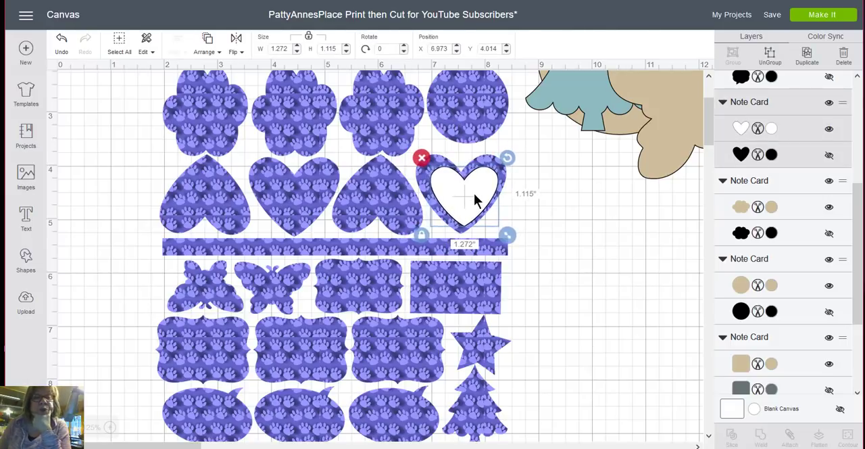
drag(475, 200, 470, 195)
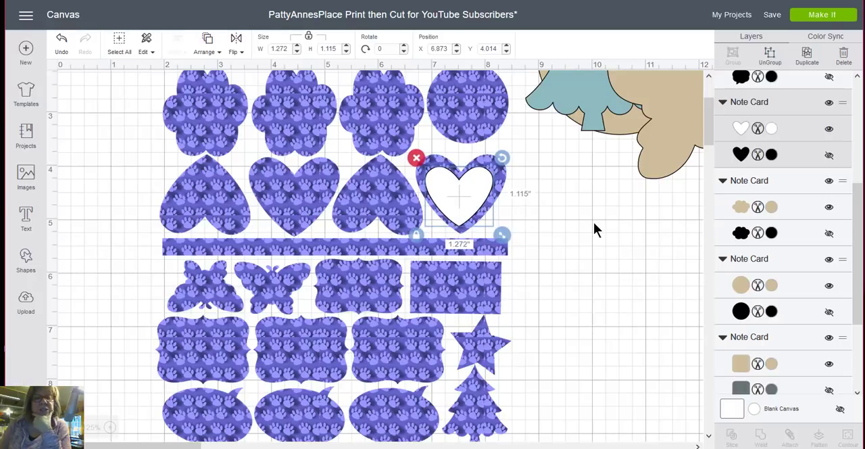
click(595, 223)
click(470, 202)
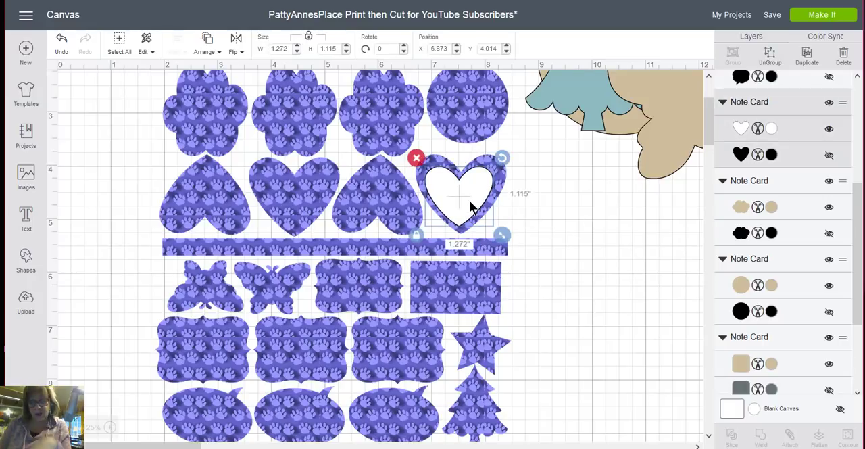
drag(463, 201, 453, 199)
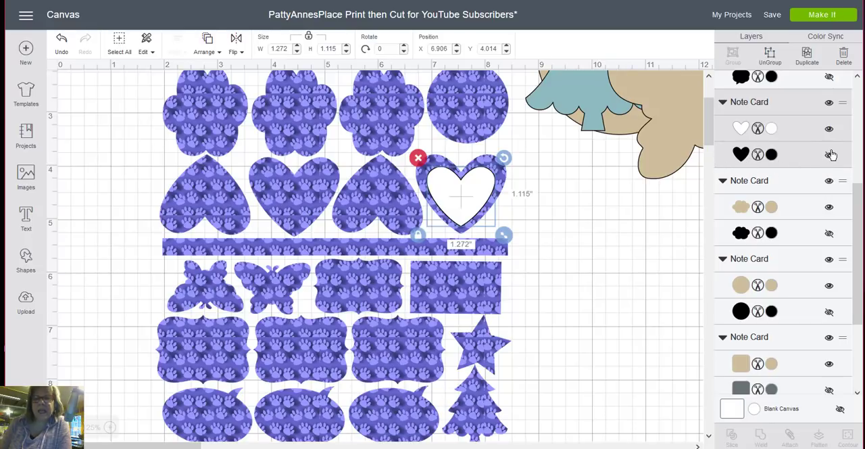
- Move the white heart onto the empty canvas at about X 9.2, Y 4.37 and unhide its black heart layer
drag(497, 192, 608, 218)
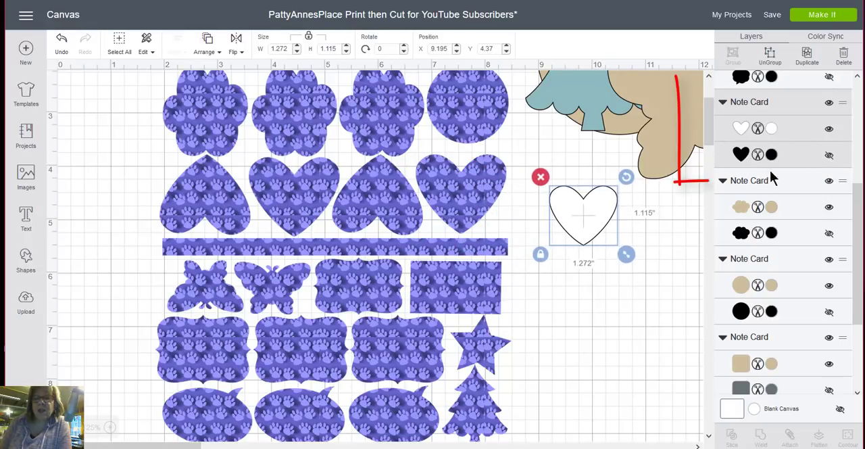
click(829, 157)
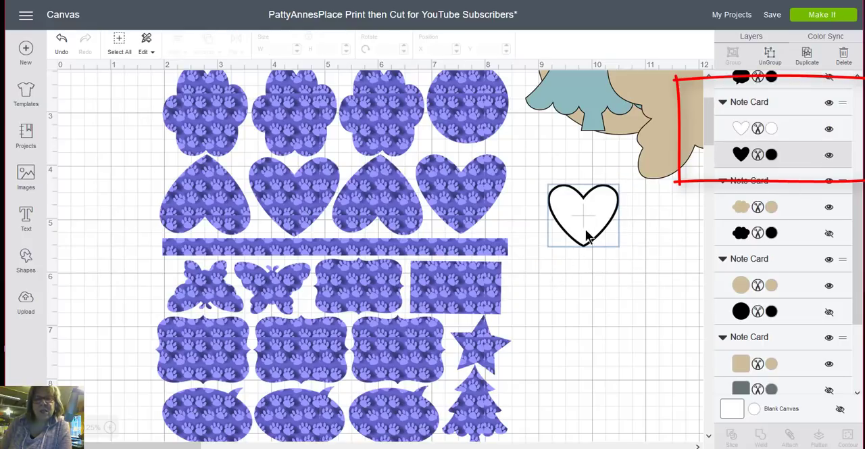
click(603, 274)
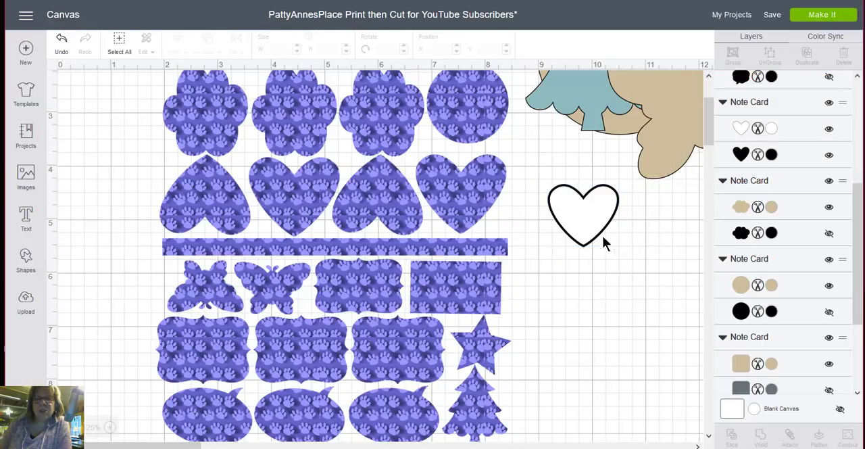
- Ungroup the white heart from its black backing heart
drag(623, 264, 574, 186)
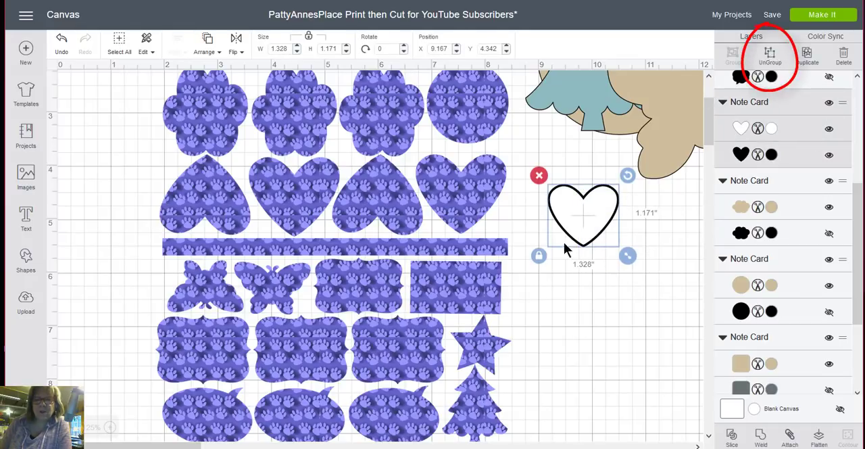
click(663, 263)
drag(663, 263, 553, 196)
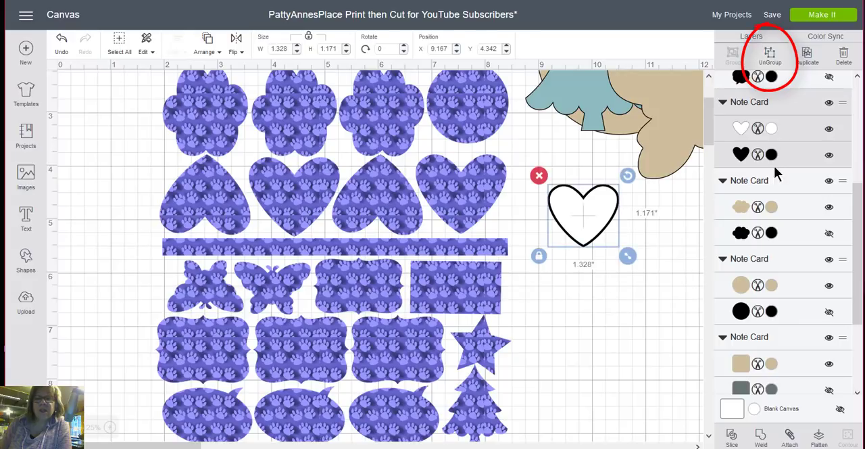
click(781, 67)
click(668, 259)
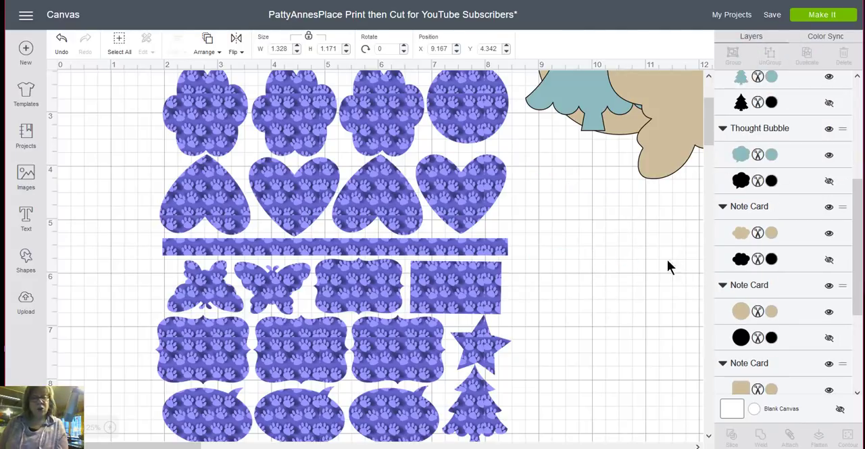
- Pull the white heart off the black one, adjust its size proportionally, and lay it back over the black heart
drag(586, 212, 607, 294)
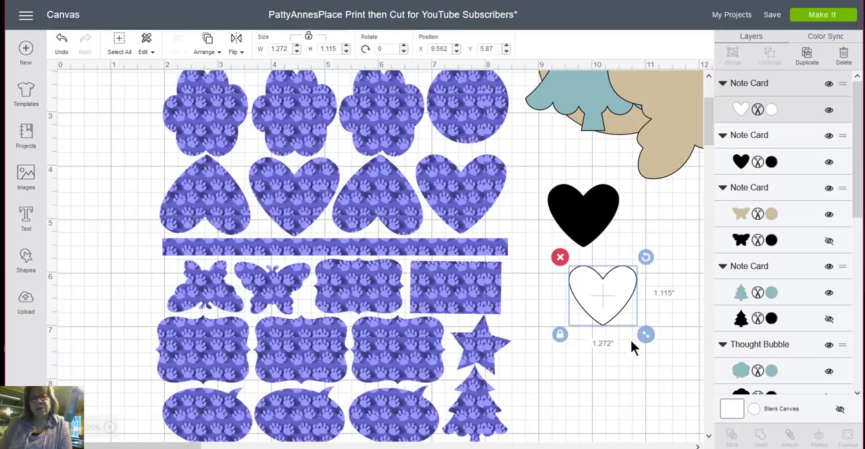
drag(611, 305, 611, 256)
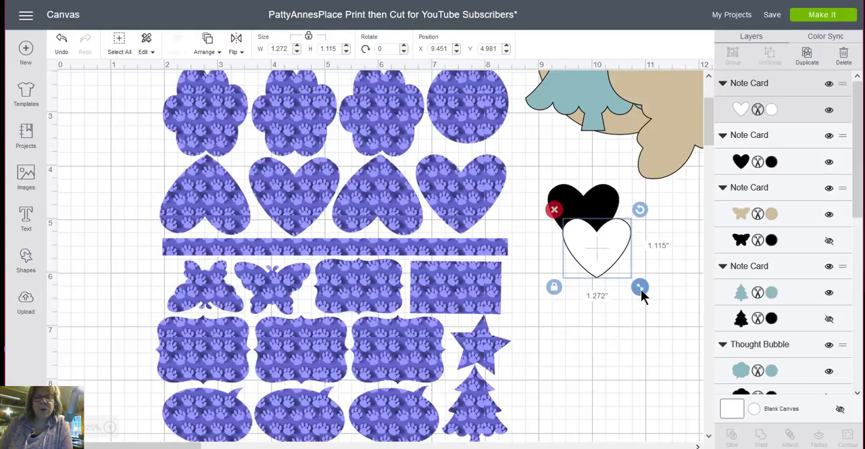
drag(641, 288, 635, 281)
drag(605, 257, 592, 224)
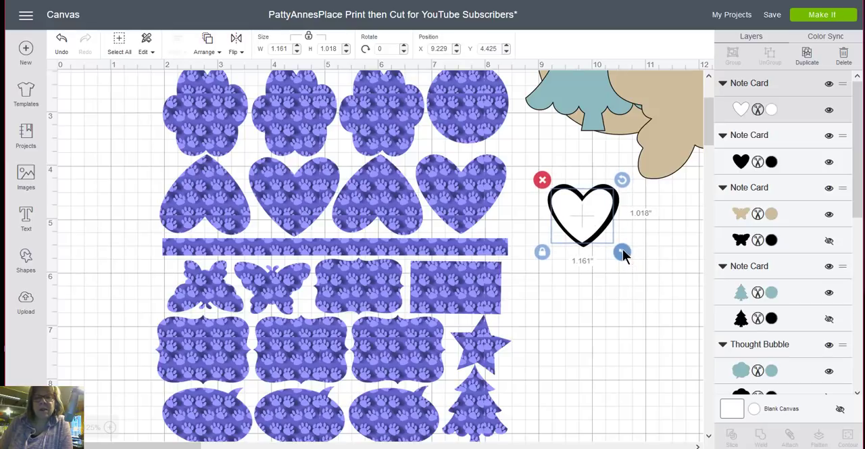
drag(622, 253, 630, 255)
click(640, 292)
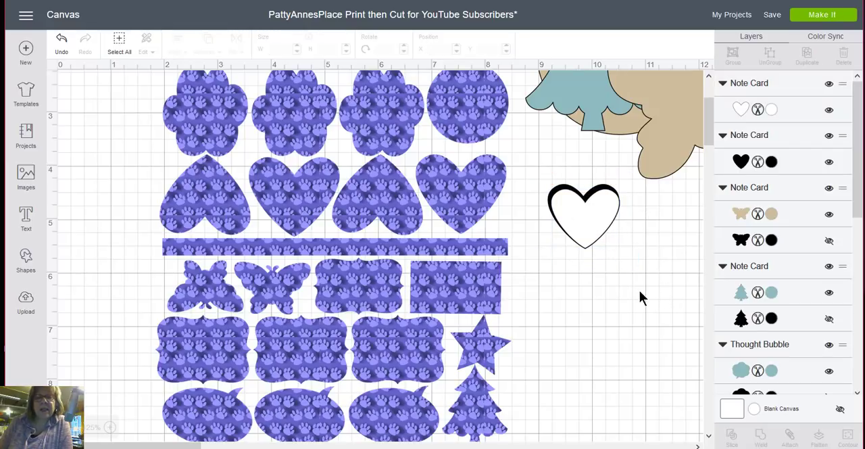
- Select the white and black hearts together and align them with the Center option
drag(597, 225, 573, 206)
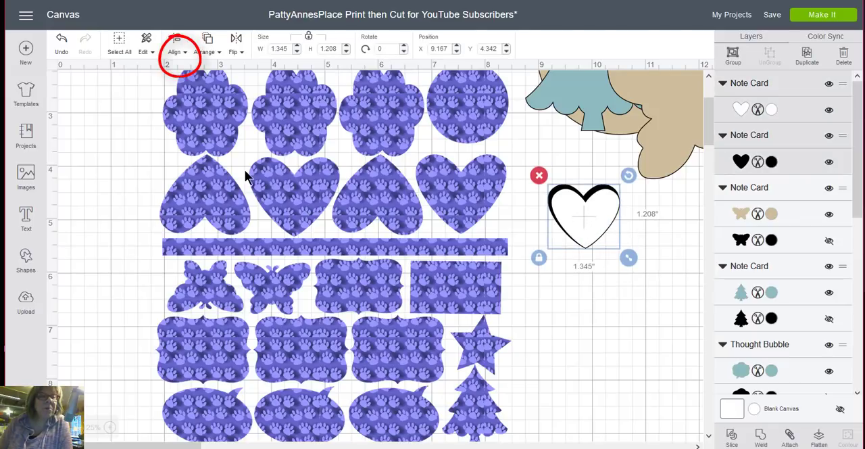
click(177, 44)
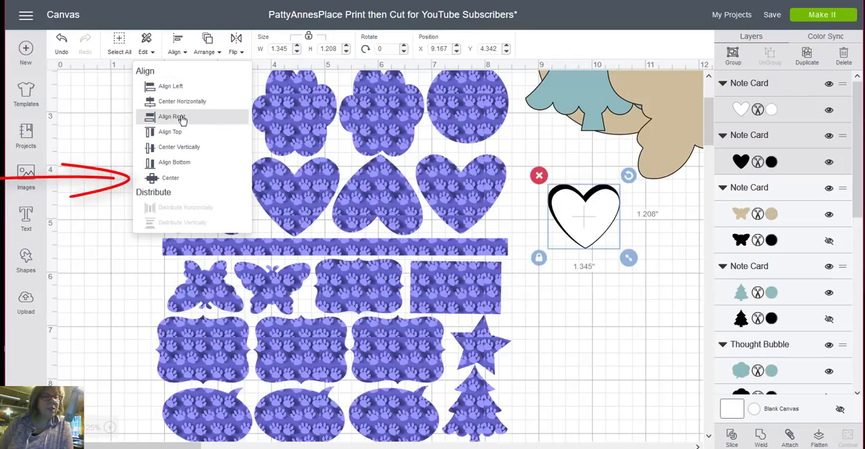
click(175, 180)
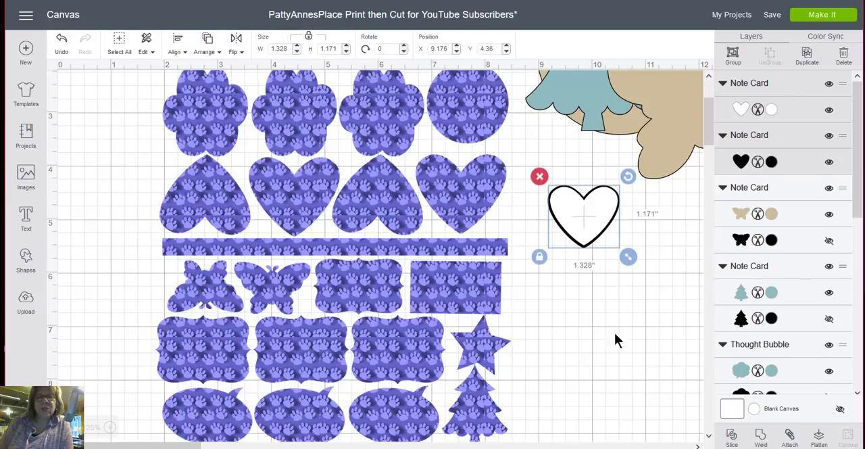
click(634, 351)
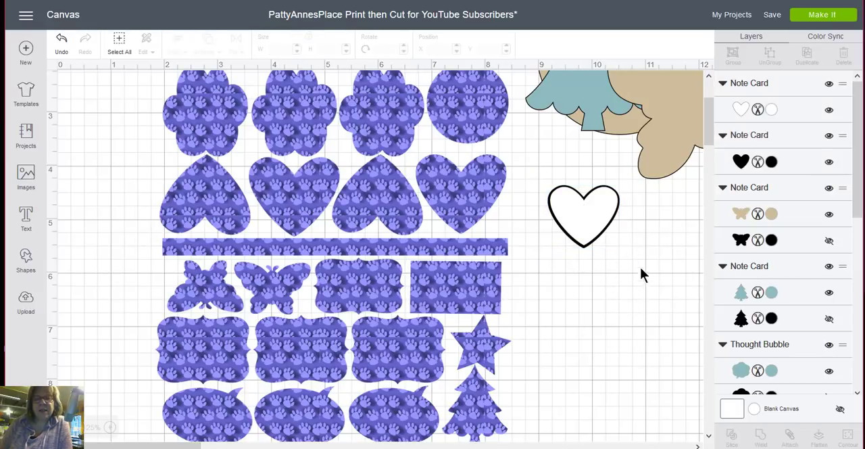
- Group the white and black hearts and place the group inside the patterned heart closest to the empty canvas
drag(644, 255, 551, 198)
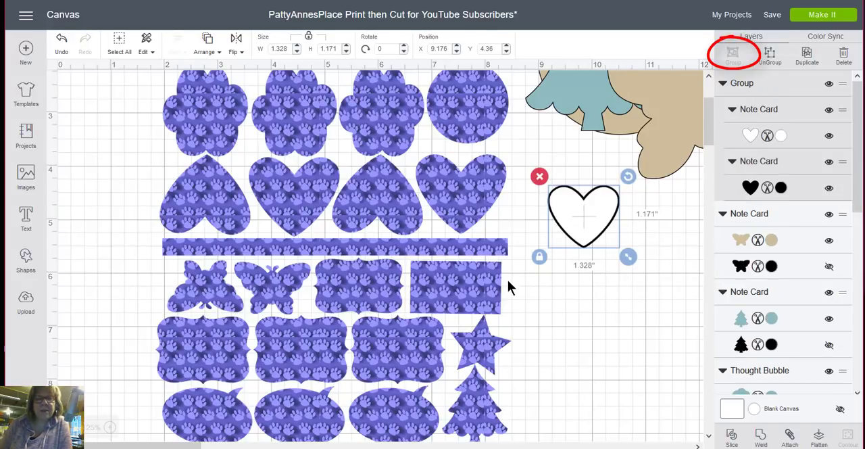
drag(586, 228, 462, 212)
click(514, 230)
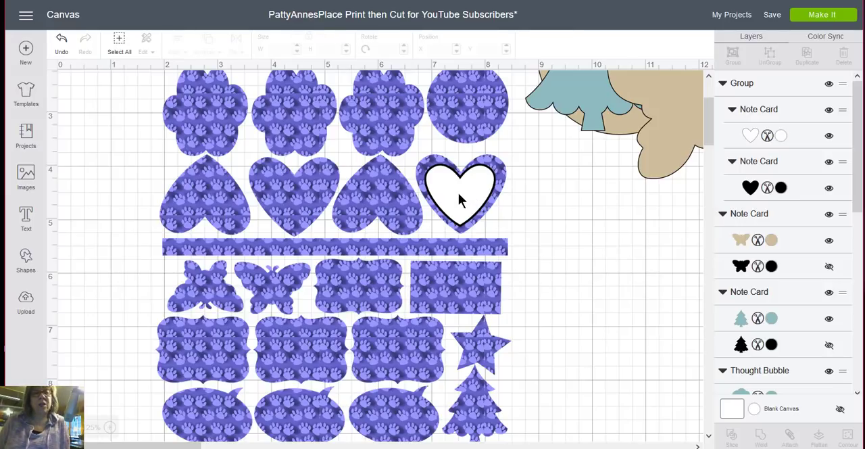
- Move the grouped heart back to the empty canvas at about X 9.38, Y 4.46 and duplicate it
mouse_move(460, 199)
mouse_down()
mouse_move(508, 224)
mouse_move(605, 226)
mouse_move(601, 232)
mouse_up()
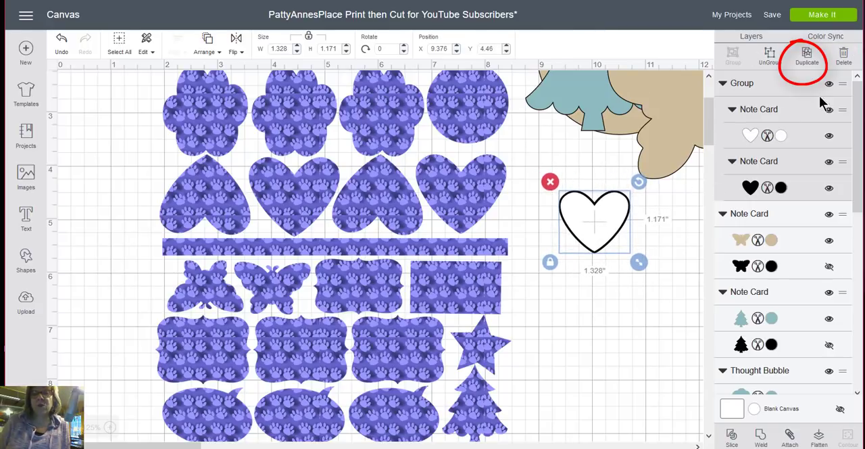
click(814, 61)
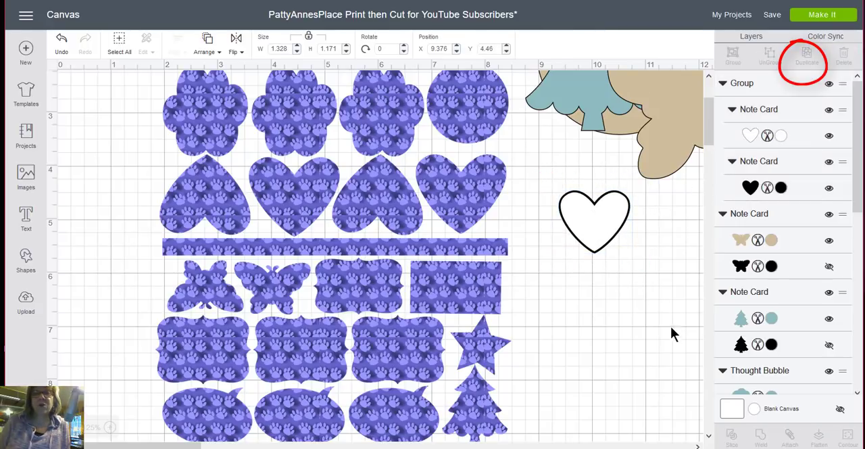
- Place one heart group inside the second patterned heart and the other inside the fourth patterned heart
drag(621, 257, 297, 204)
click(607, 306)
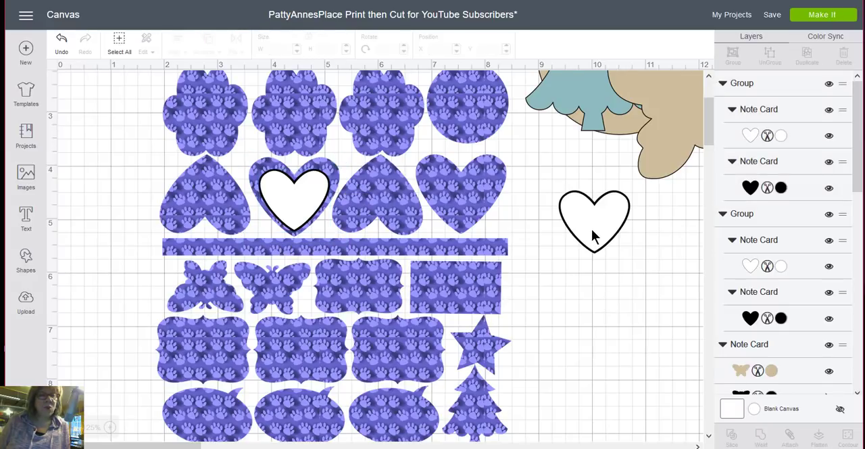
drag(593, 235, 456, 203)
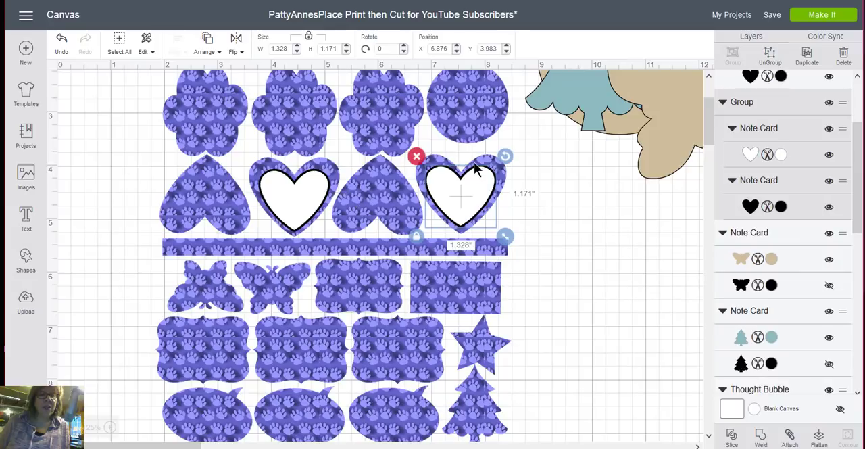
- Rotate the heart group in the fourth patterned heart to about 78.33 degrees, and reset its rotation to 0
drag(505, 157, 514, 236)
click(521, 158)
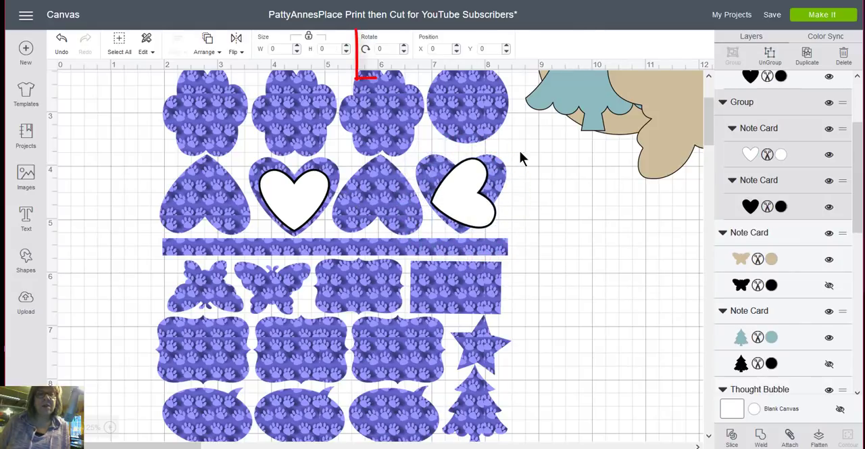
click(468, 201)
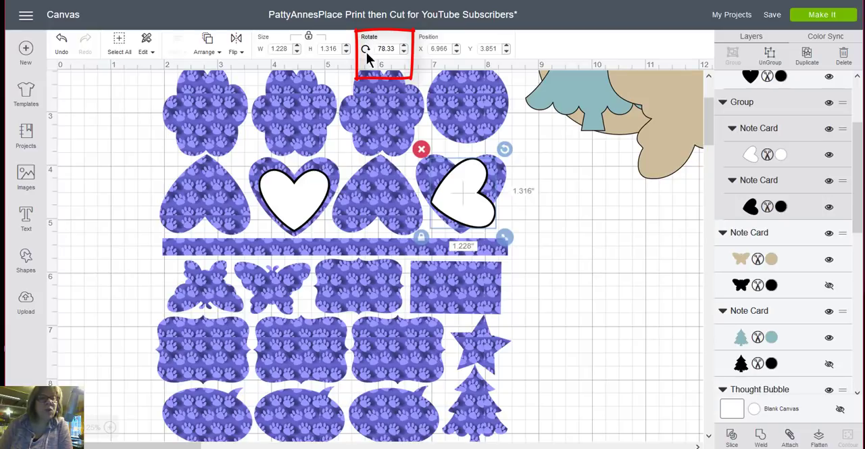
drag(398, 48, 367, 53)
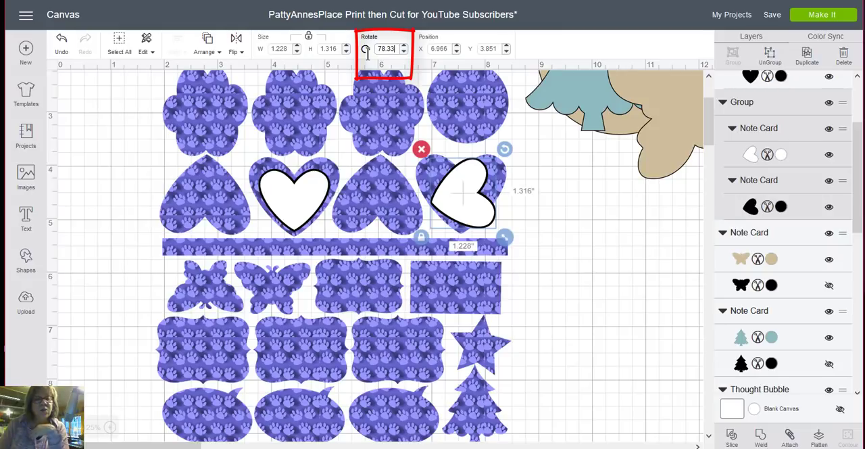
text(0)
key(Return)
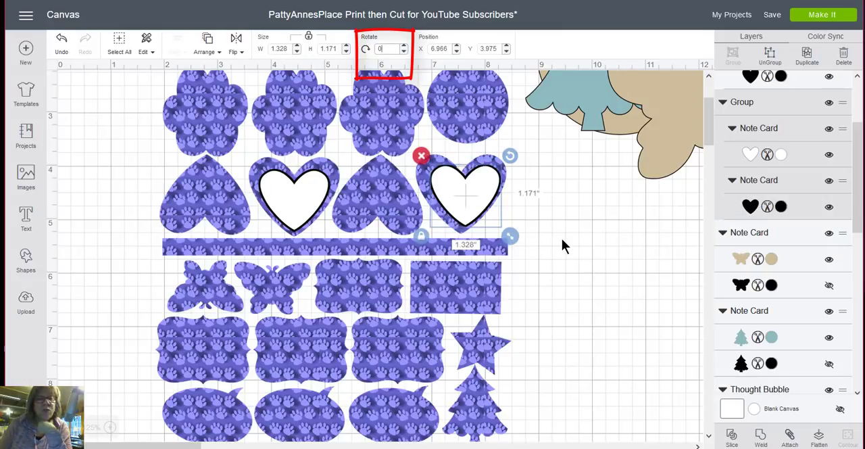
- Nudge both heart groups to sit centred, the fourth at about X 6.866, Y 3.975 and the second at about X 3.754, Y 4.049
drag(464, 201, 459, 201)
click(601, 225)
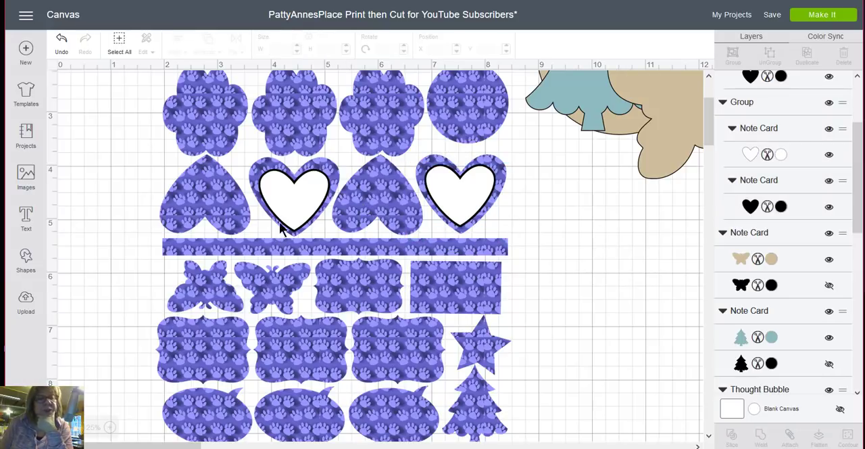
click(304, 201)
drag(299, 207, 301, 201)
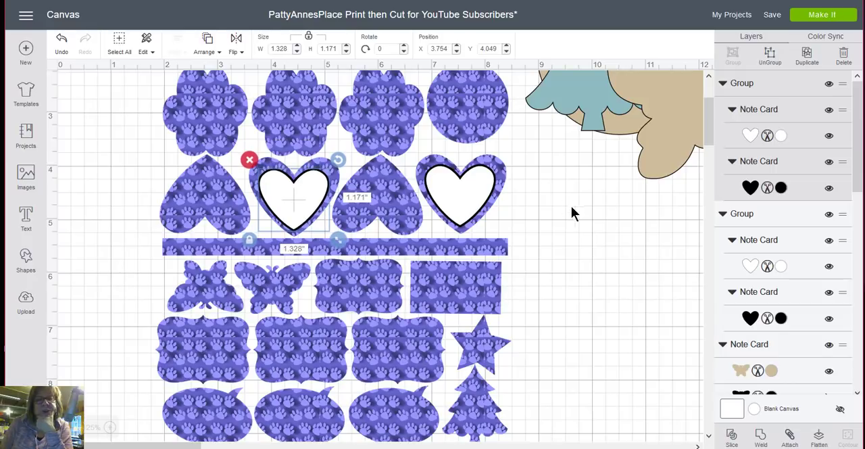
click(571, 207)
click(501, 198)
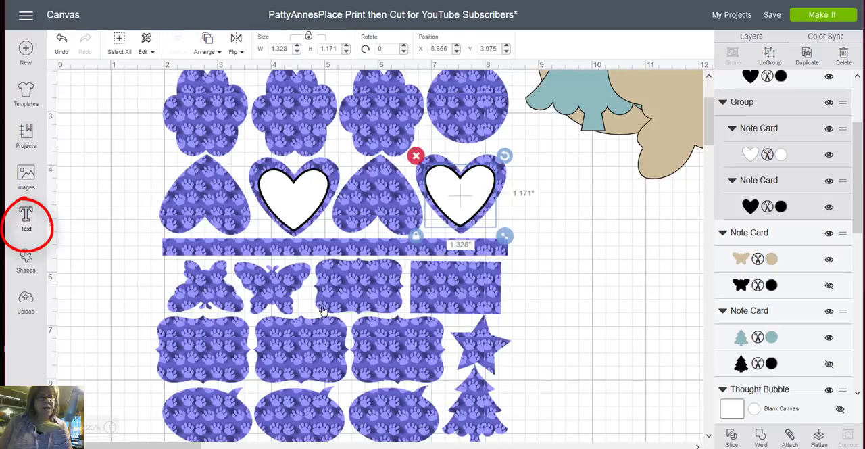
- Add the text "Daisy" to the canvas and move it over the fourth heart at about X 7.18, Y 4.022
click(27, 218)
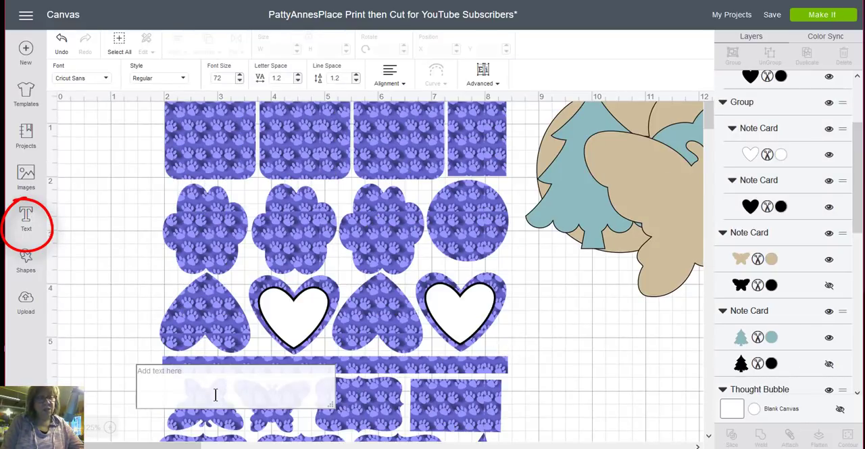
text(Daisy)
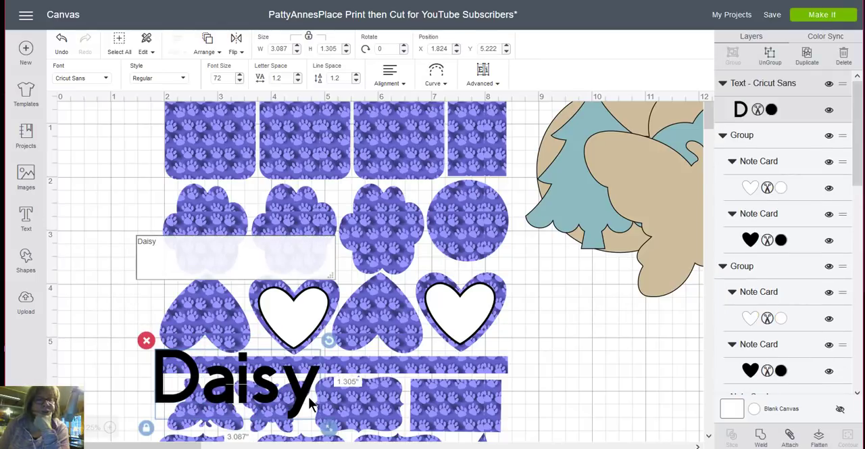
drag(301, 401, 588, 337)
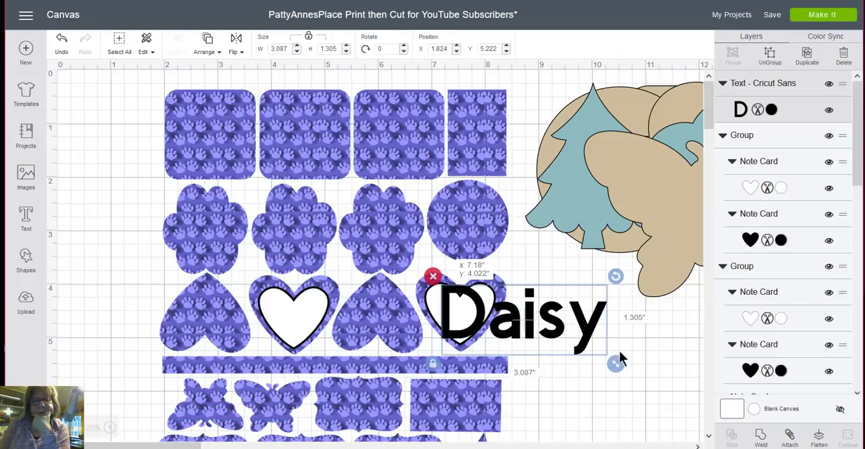
- Scale the Daisy text down to about 0.931 inch wide and place it inside the white heart
mouse_move(622, 363)
mouse_down()
mouse_move(608, 365)
mouse_move(509, 317)
mouse_move(556, 350)
mouse_move(525, 335)
mouse_up()
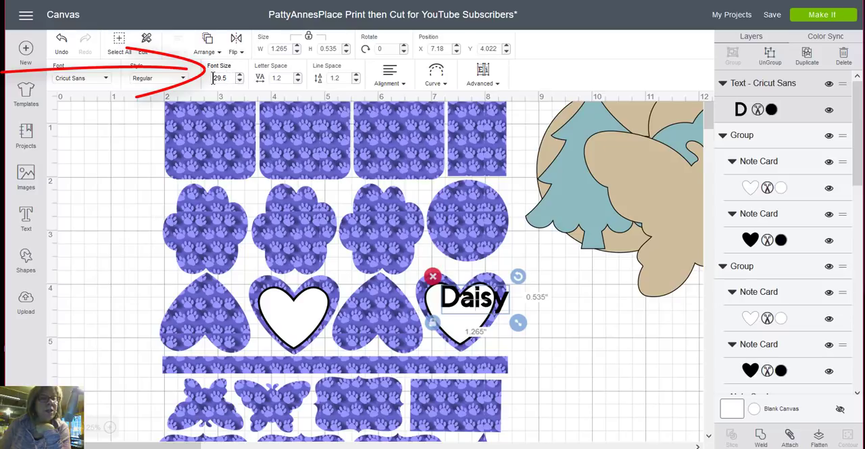
drag(518, 325, 600, 391)
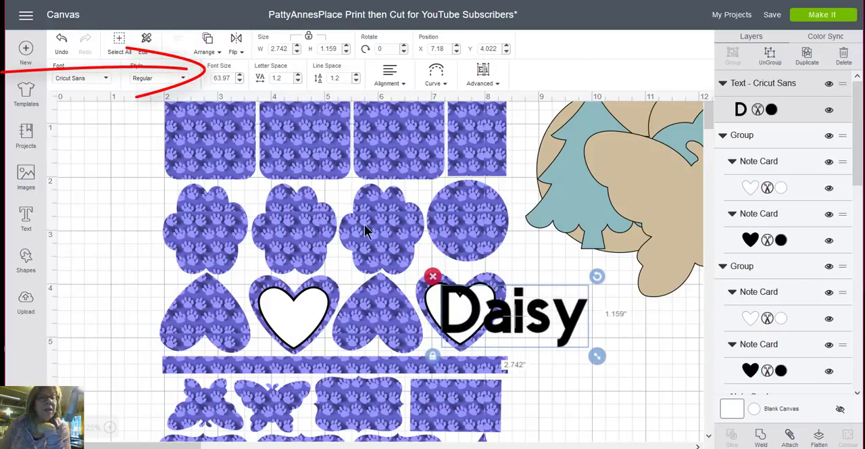
click(239, 76)
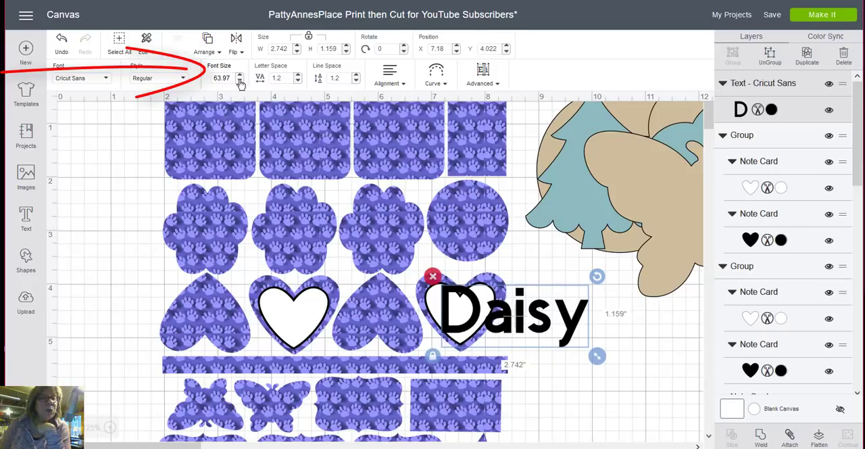
drag(597, 356, 484, 330)
click(570, 317)
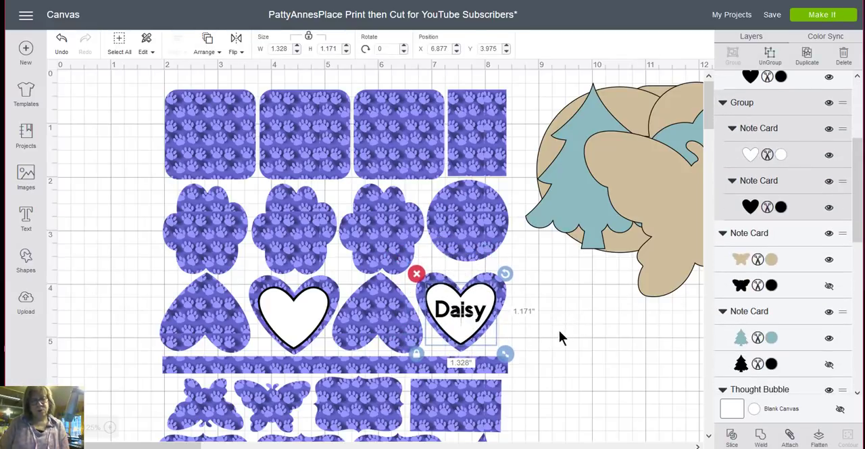
- Select the Daisy text with the heart behind it, group them, and adjust the group's position inside the patterned heart
click(559, 330)
click(470, 318)
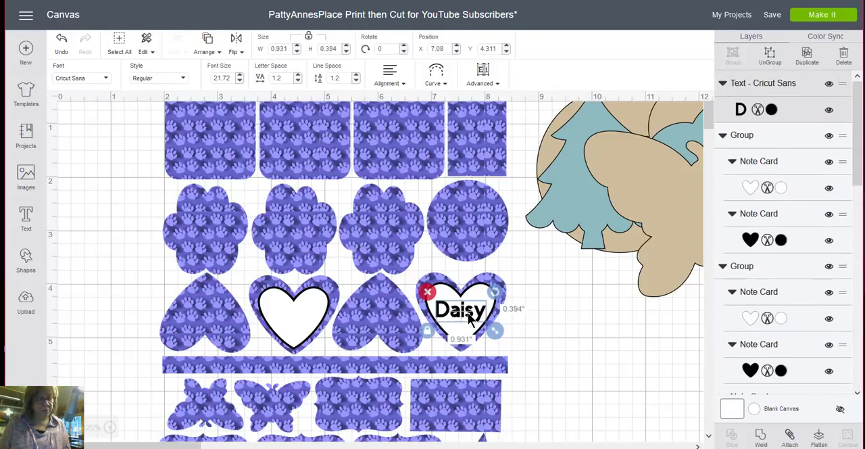
shift+click(482, 300)
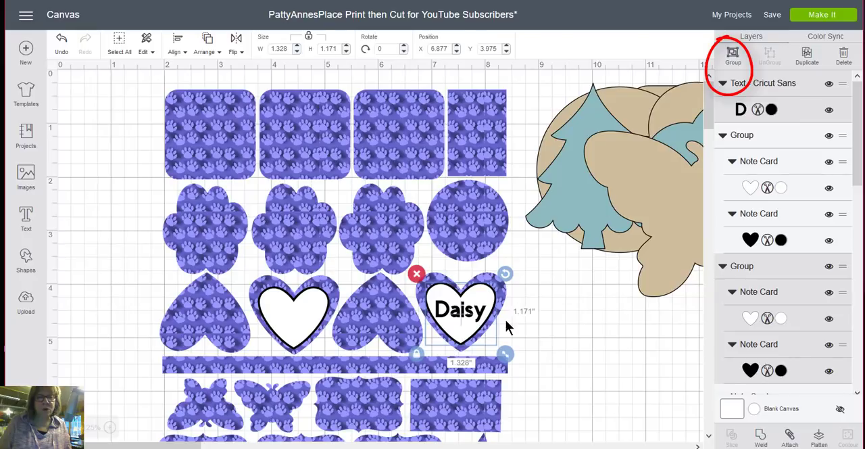
key(ctrl+g)
mouse_move(472, 318)
mouse_down()
mouse_move(475, 308)
mouse_move(467, 321)
mouse_move(472, 318)
mouse_up()
click(528, 314)
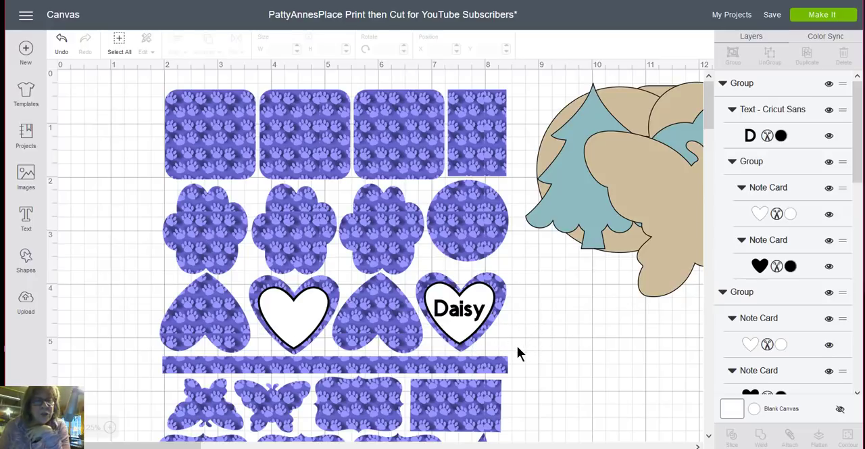
- Try flattening the Daisy heart group with the patterned sticker sheet, and undo the flatten
drag(518, 345, 420, 274)
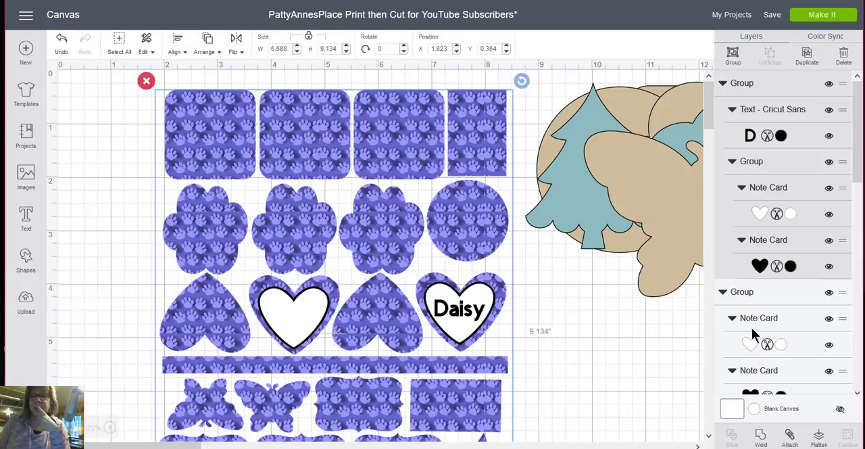
click(819, 438)
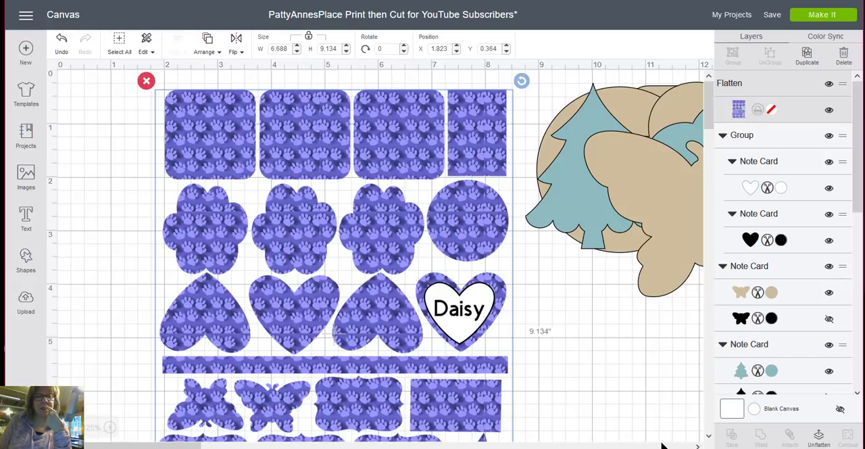
click(62, 39)
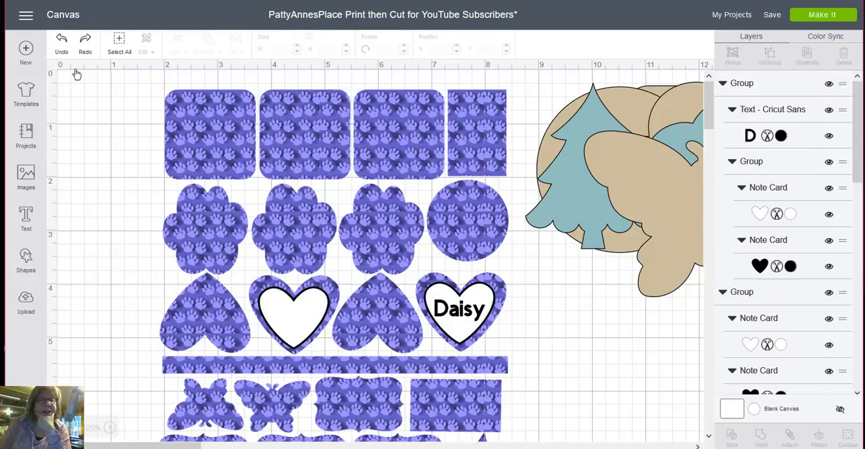
- Move the blank white heart group off the sticker sheet to the empty canvas at about X 0.265, Y 1.171
click(236, 303)
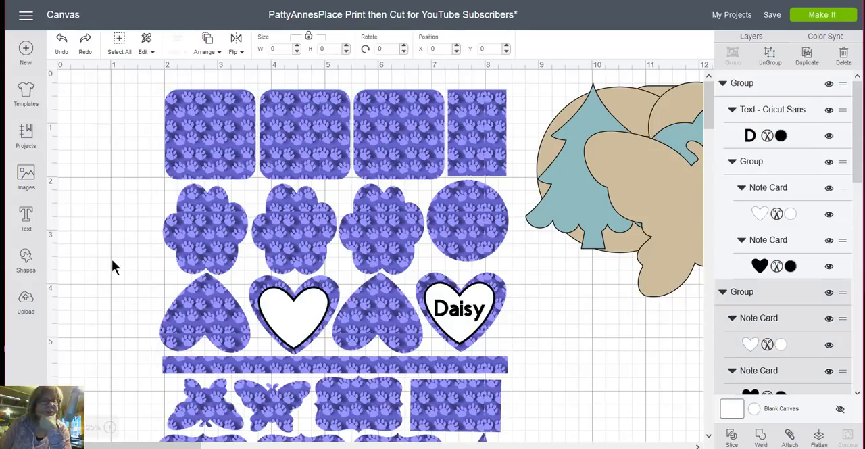
drag(302, 311, 99, 167)
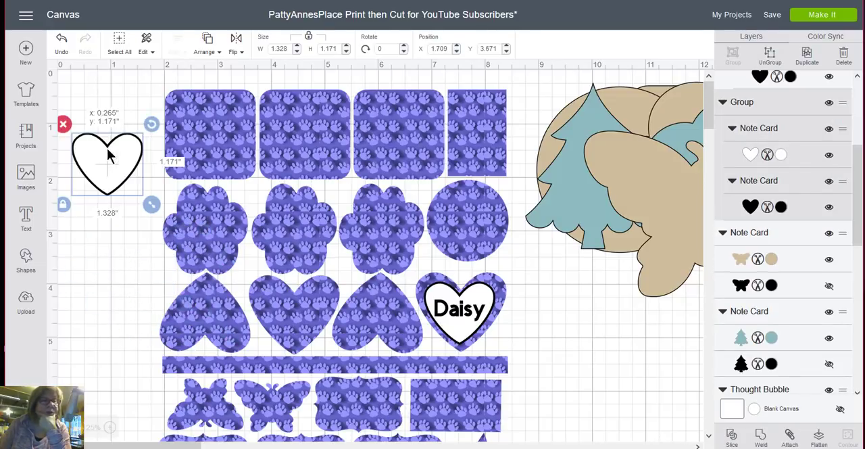
click(574, 378)
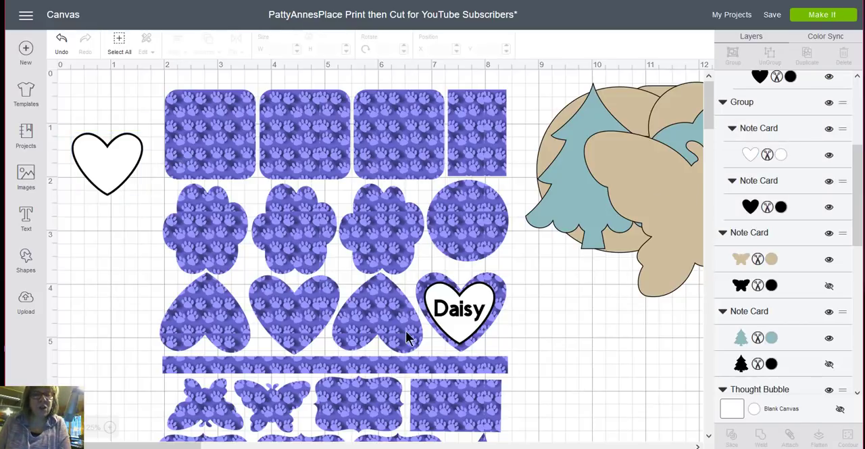
- Preview the project's mats and examine how the sticker sheet, the hearts and the Daisy text are assigned for cutting
click(835, 14)
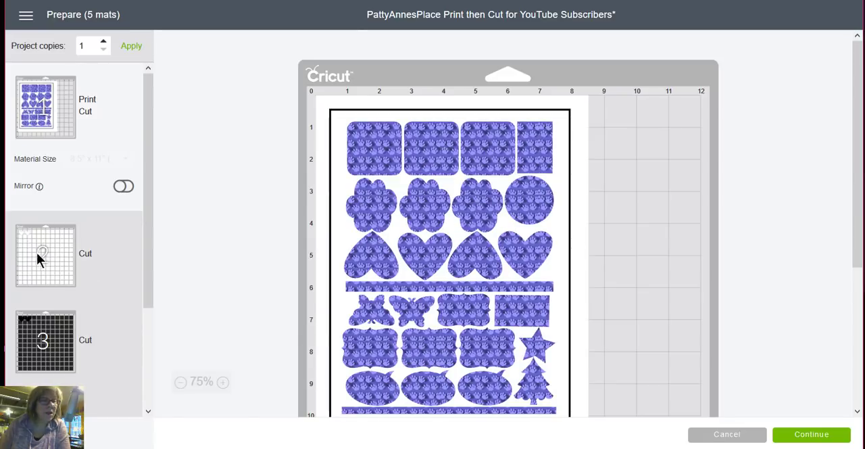
click(55, 255)
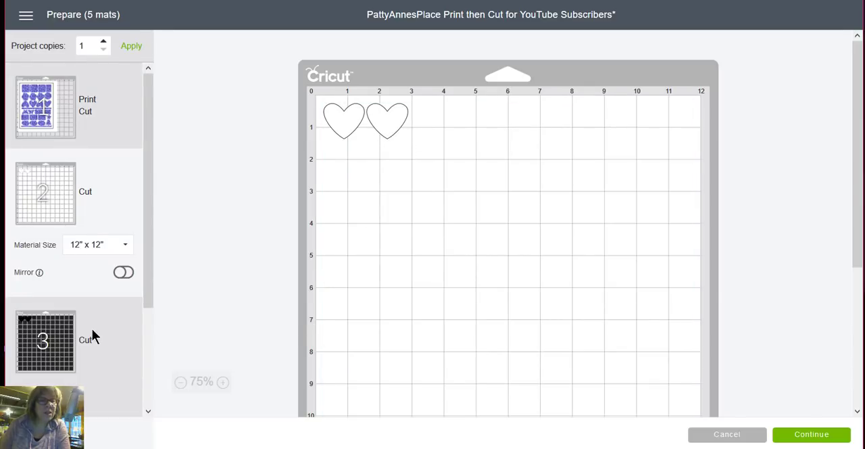
click(44, 342)
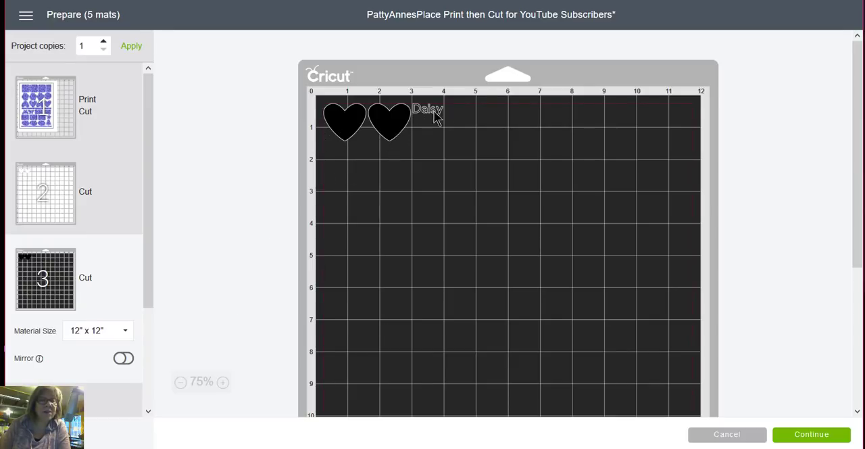
drag(149, 163, 140, 313)
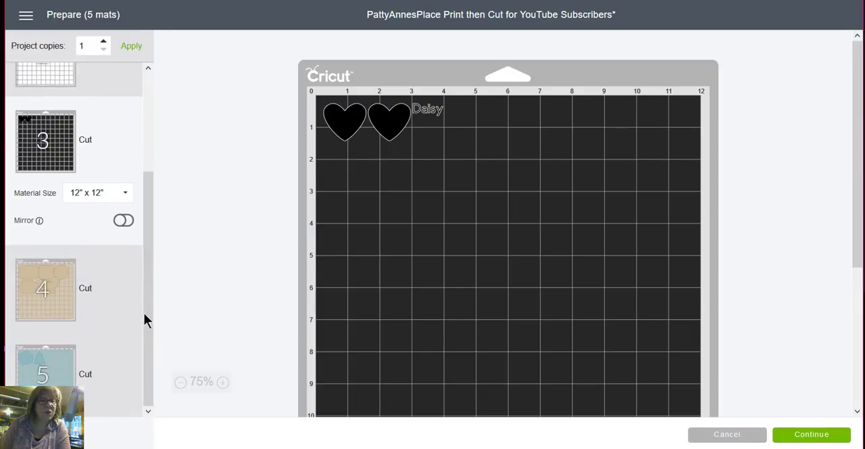
scroll(145, 317, up, 3)
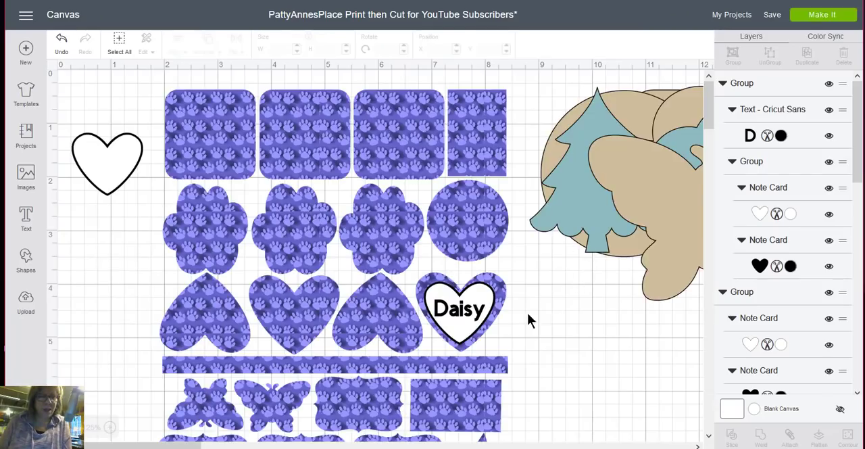
- Flatten the Daisy heart group at about X 6.899, Y 3.963 with the sticker sheet, and preview the mats
click(488, 298)
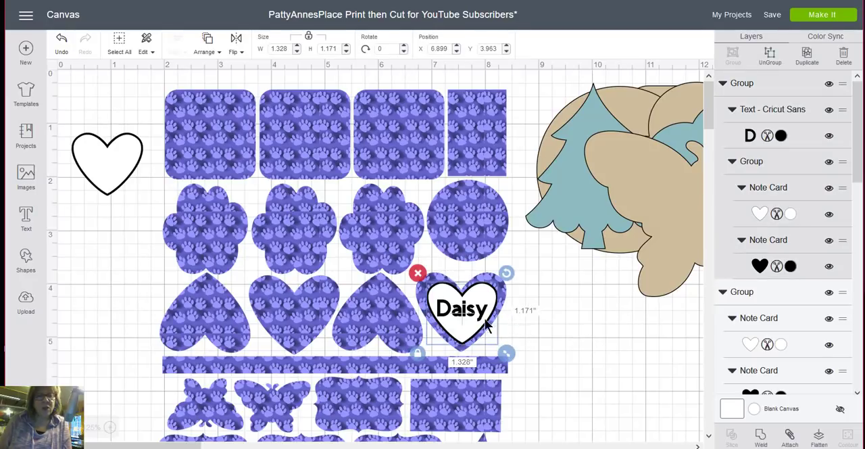
drag(540, 335, 345, 211)
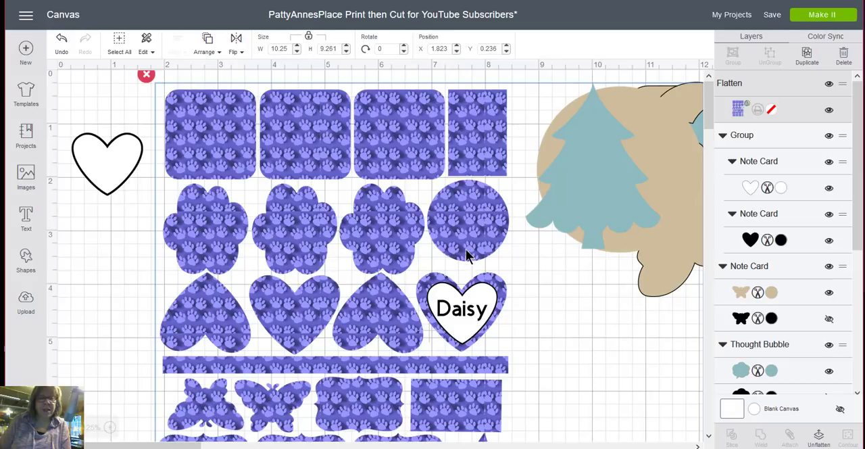
click(824, 15)
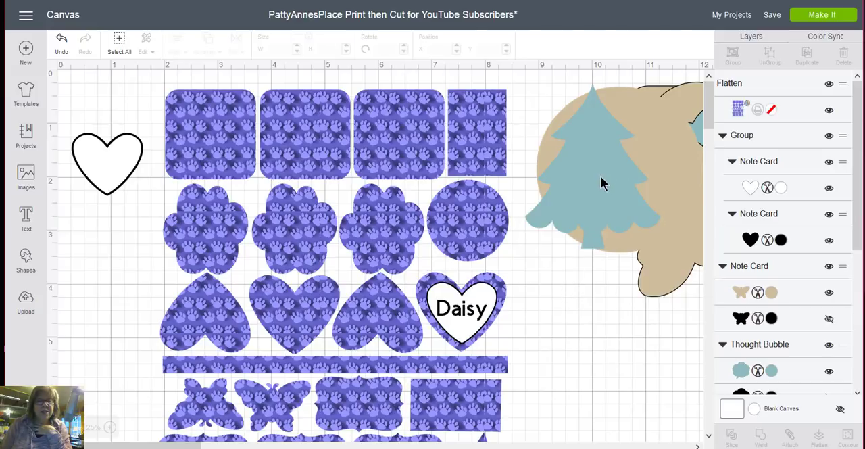
- Move the flattened sheet down to about Y 3.558 and back up to about X 1.368, Y 0.581 to check what it includes
drag(585, 192, 593, 369)
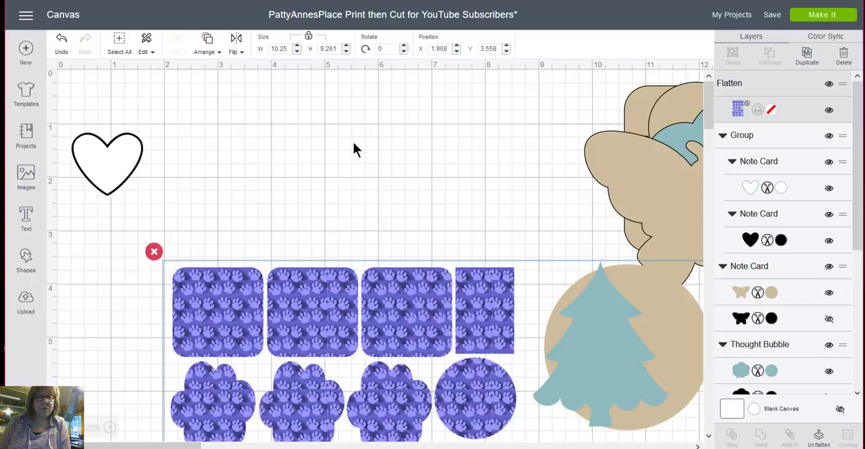
drag(386, 301, 354, 142)
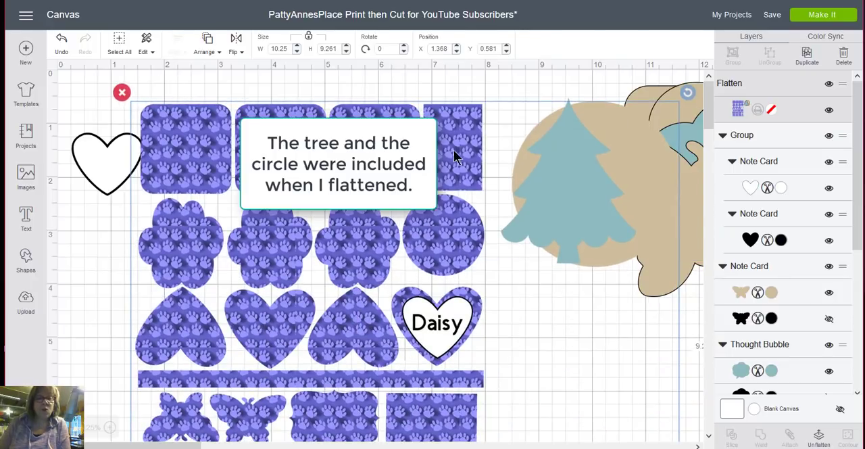
- Unflatten the sticker sheet and move the tree and the tan circle off it, placing the circle at about X 9.879, Y 0.35
drag(454, 157, 377, 146)
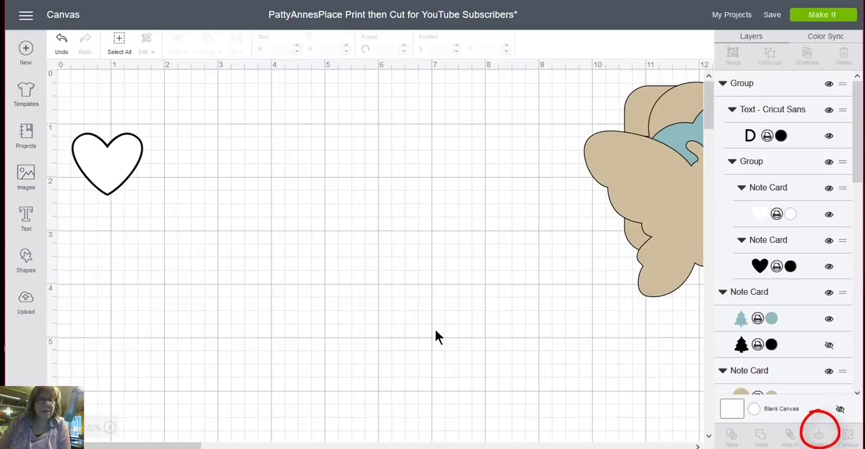
drag(502, 198, 717, 171)
click(483, 193)
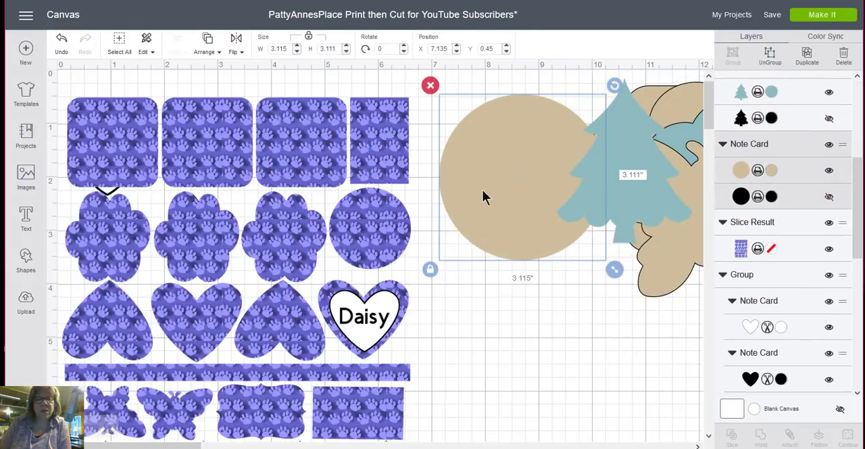
drag(483, 193, 704, 172)
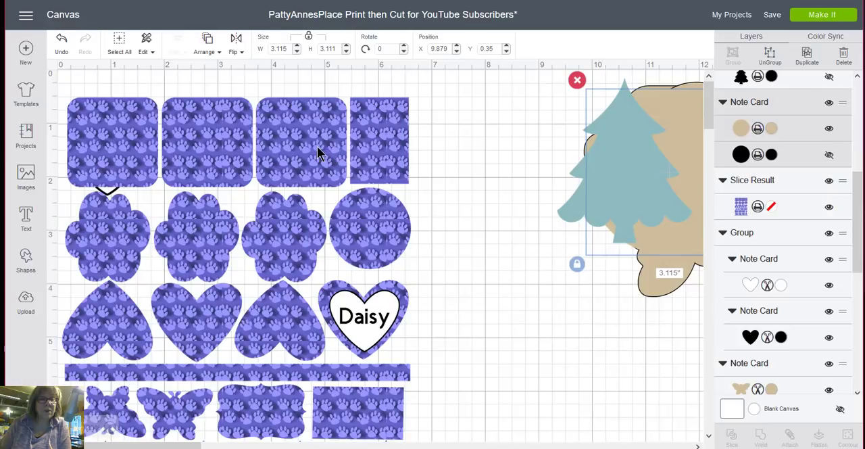
- Move the sticker sheet to about X 0.978, Y 0.308 and the Daisy heart group onto its heart at about X 6.042, Y 3.908
drag(319, 152, 371, 142)
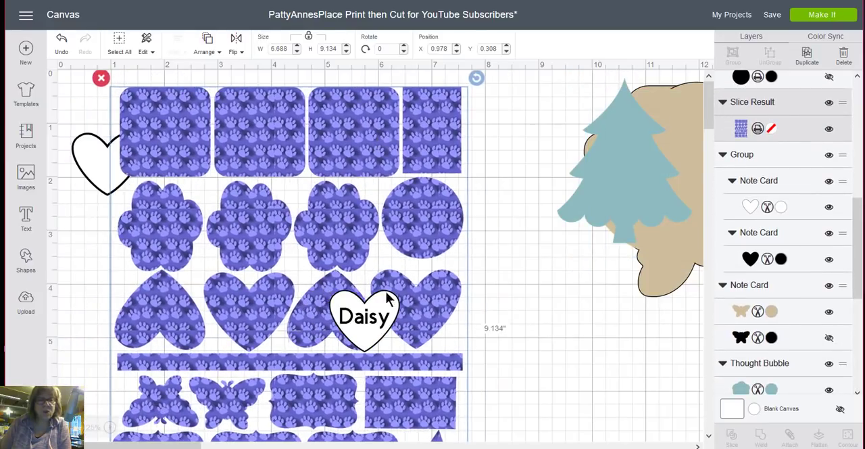
click(382, 323)
drag(382, 322, 432, 311)
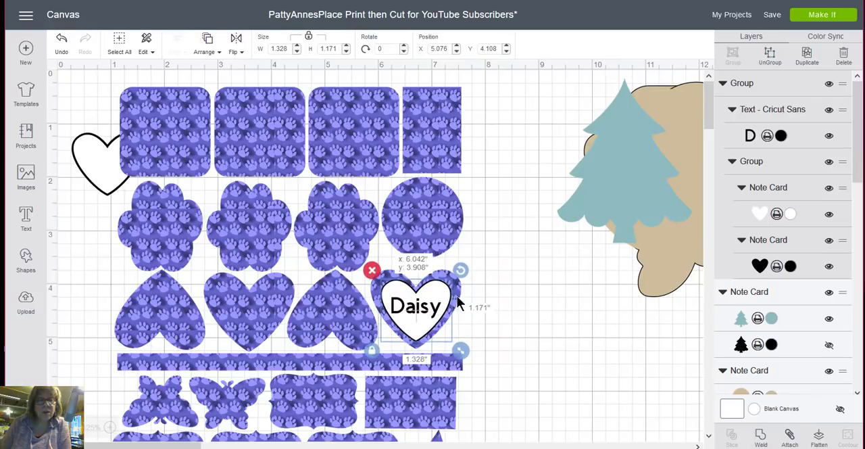
- Flatten only the Daisy heart group with the sticker sheet, and preview the mats
drag(476, 329, 320, 154)
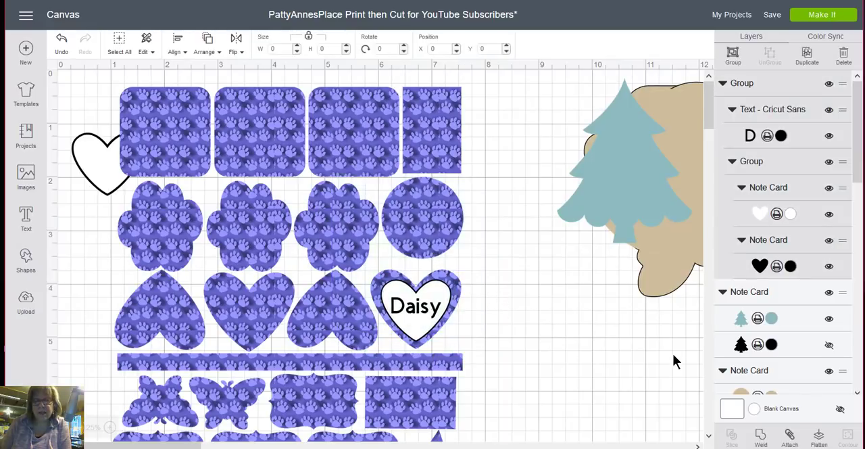
click(819, 436)
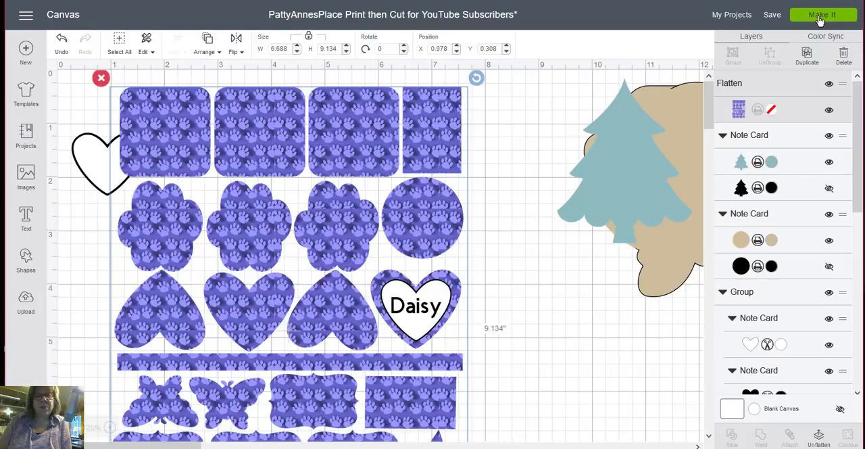
click(820, 21)
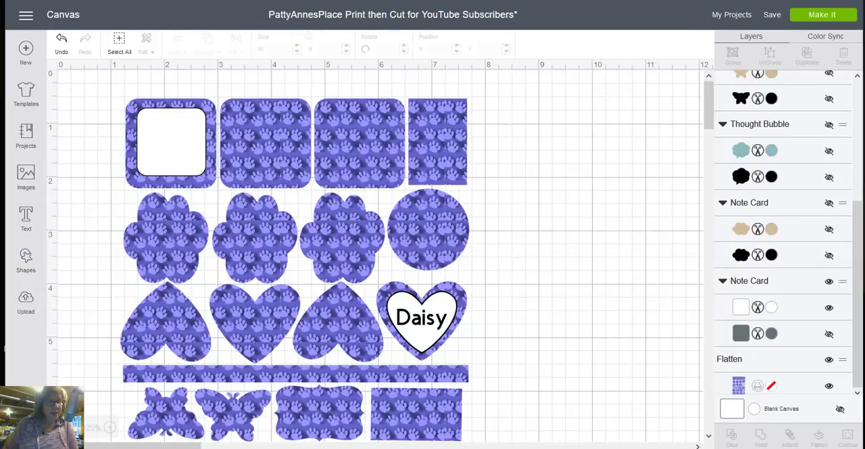
- Start a new image upload and load the dog photo IMG_0631 from the computer
click(25, 305)
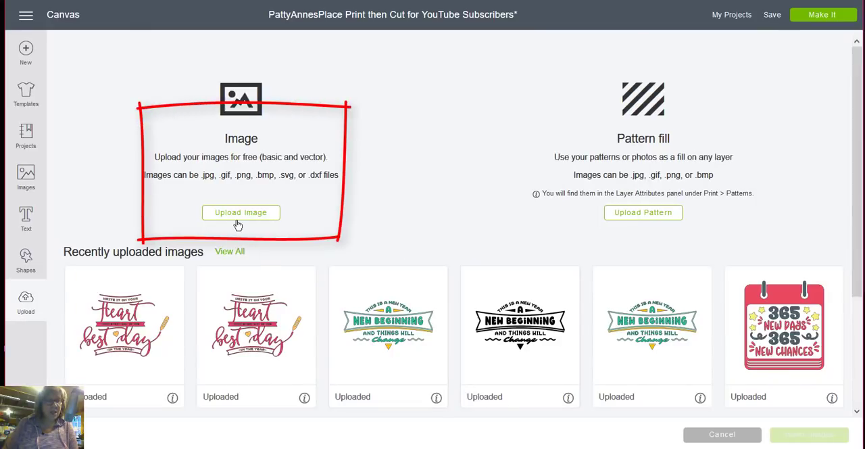
click(241, 214)
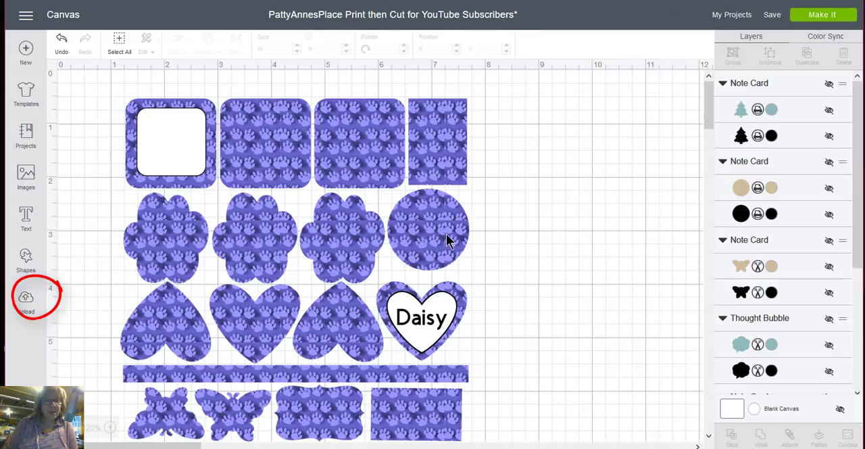
click(27, 304)
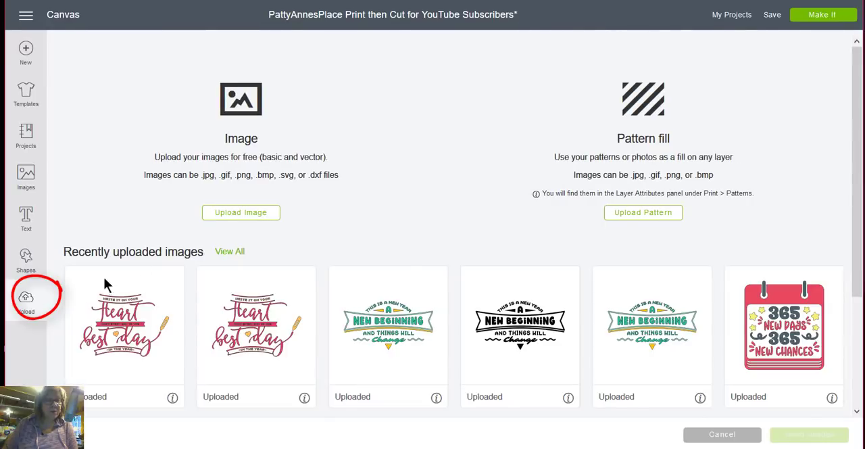
click(263, 214)
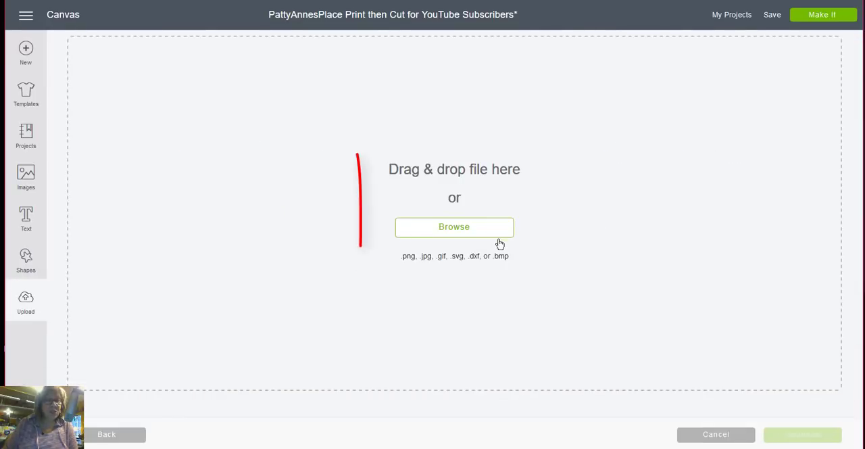
click(463, 233)
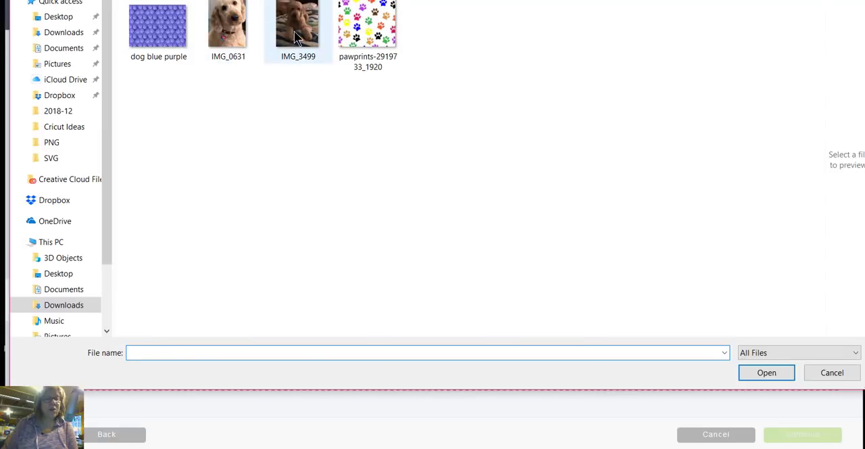
click(298, 37)
click(756, 372)
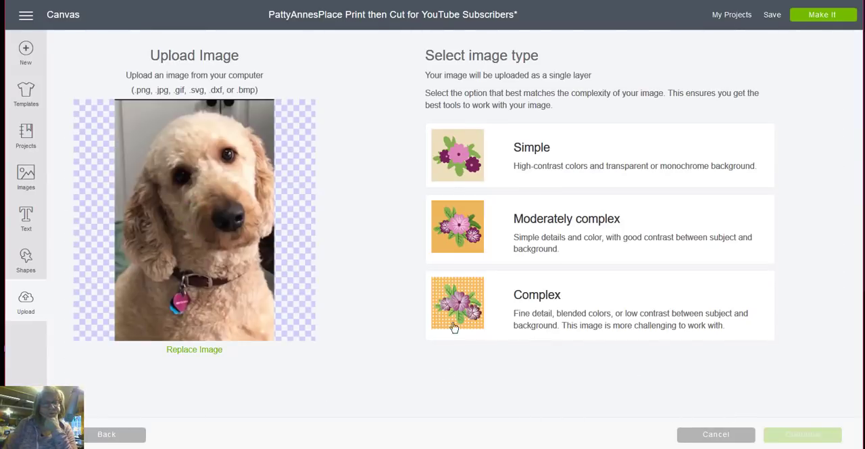
- Set the image type to Complex and save the photo as a Print Then Cut image named daisy1
click(588, 309)
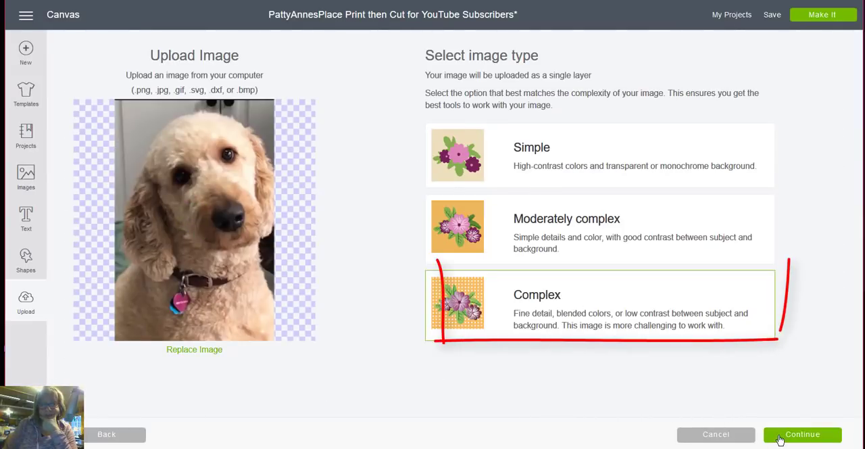
click(803, 435)
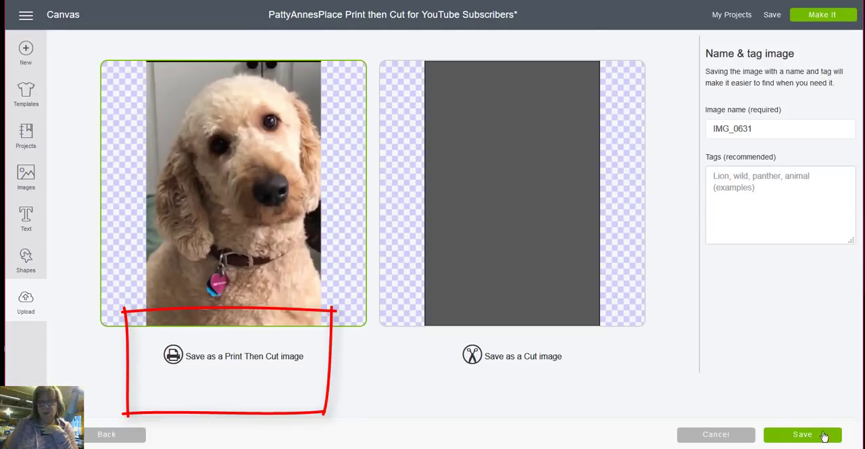
double_click(778, 131)
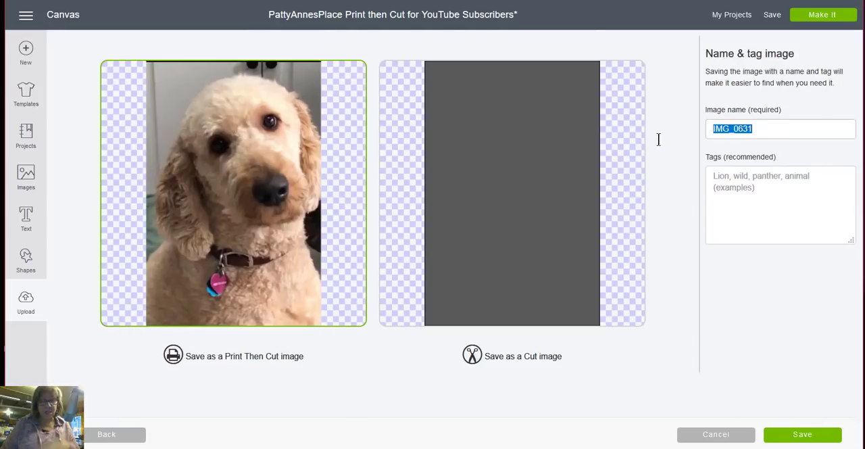
text(daisy1)
key(Return)
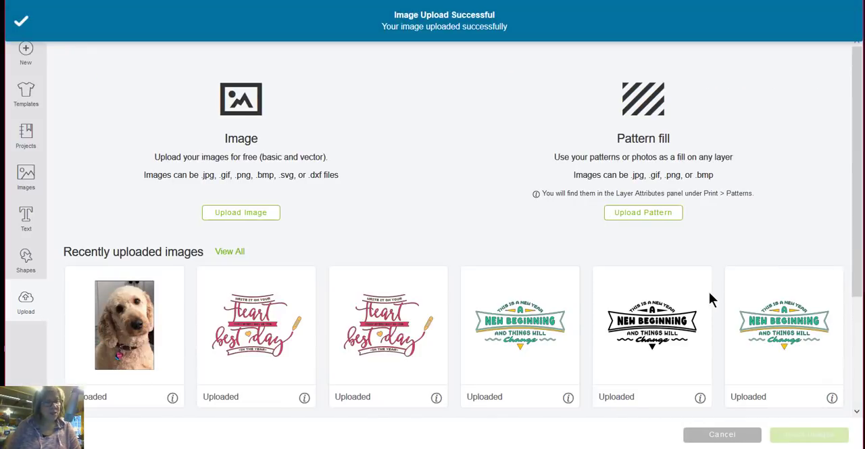
- Upload the dog photo IMG_3499 as a Complex image and save it as a Print Then Cut image under its own file name
click(234, 211)
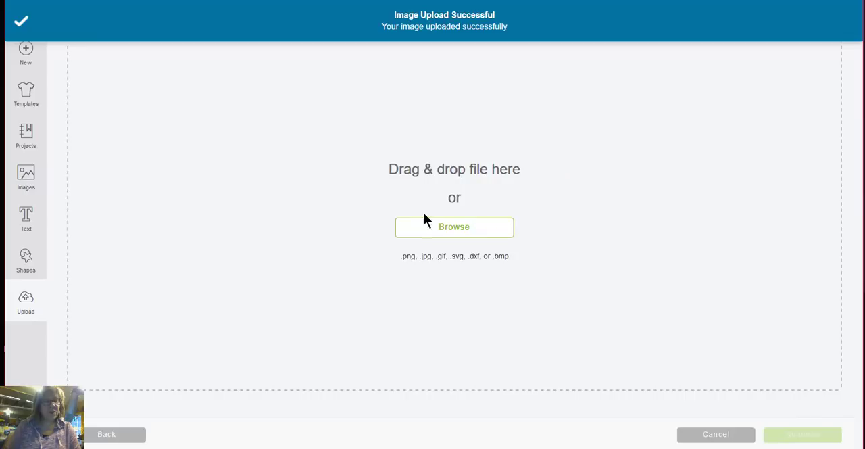
click(454, 228)
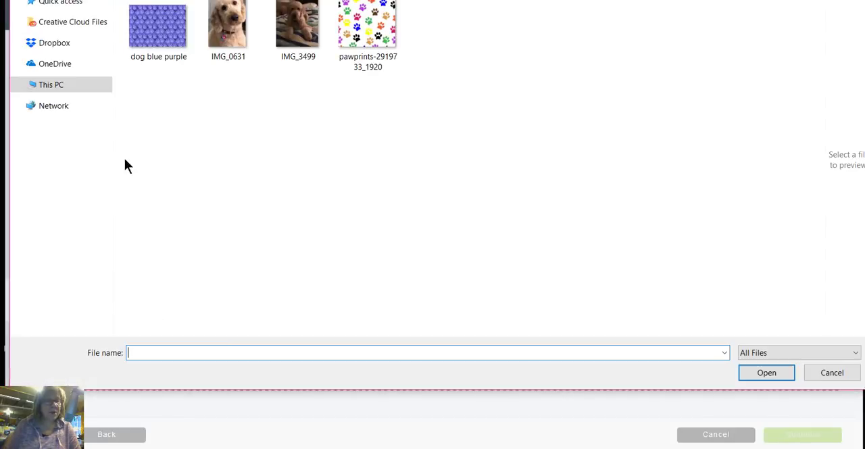
click(297, 28)
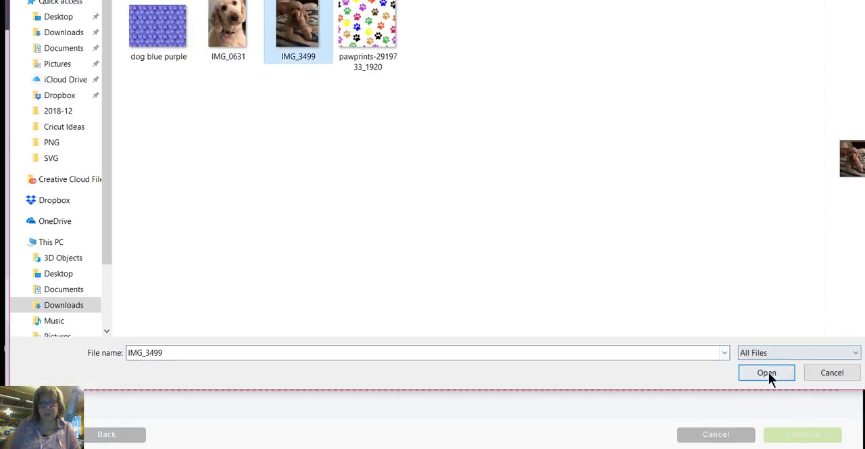
click(766, 373)
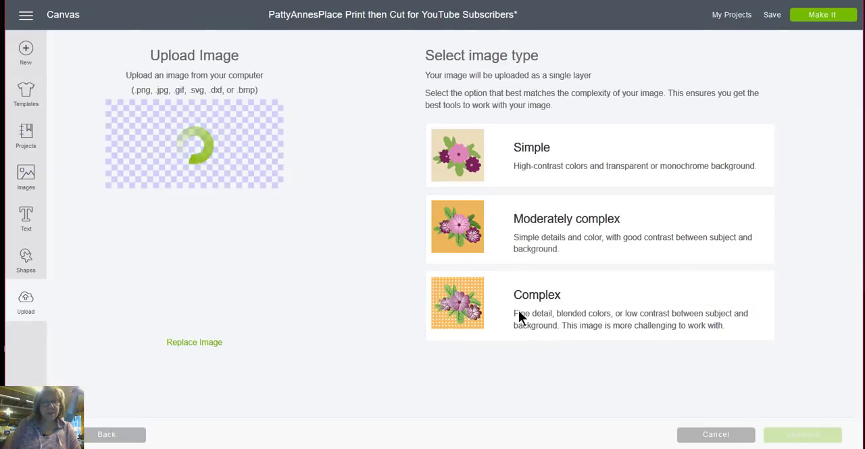
click(555, 308)
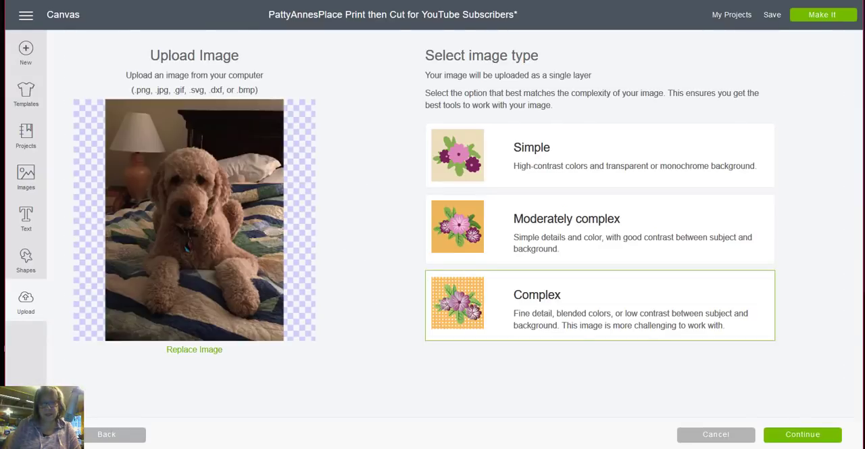
click(803, 436)
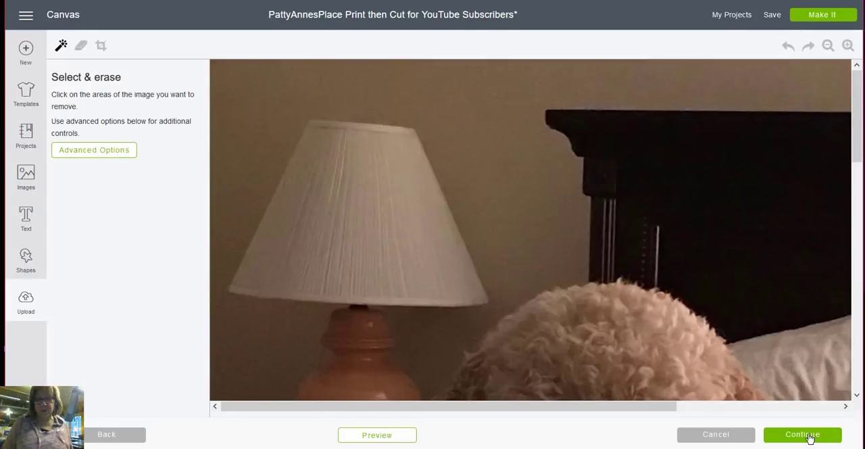
click(810, 437)
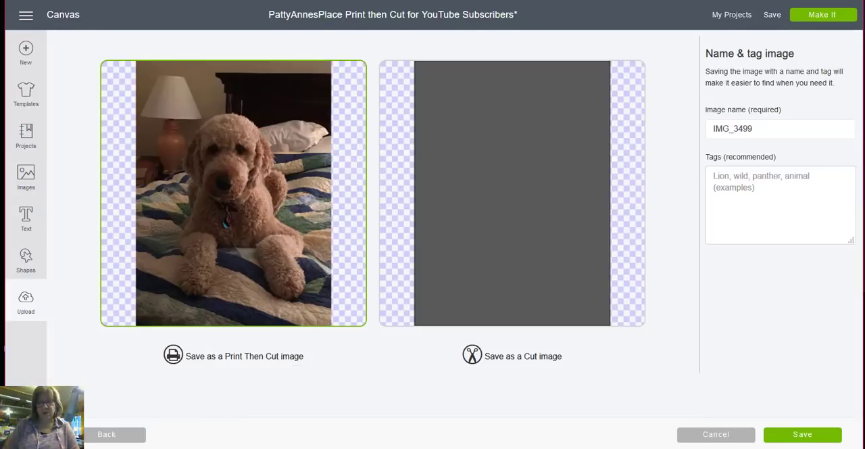
click(811, 434)
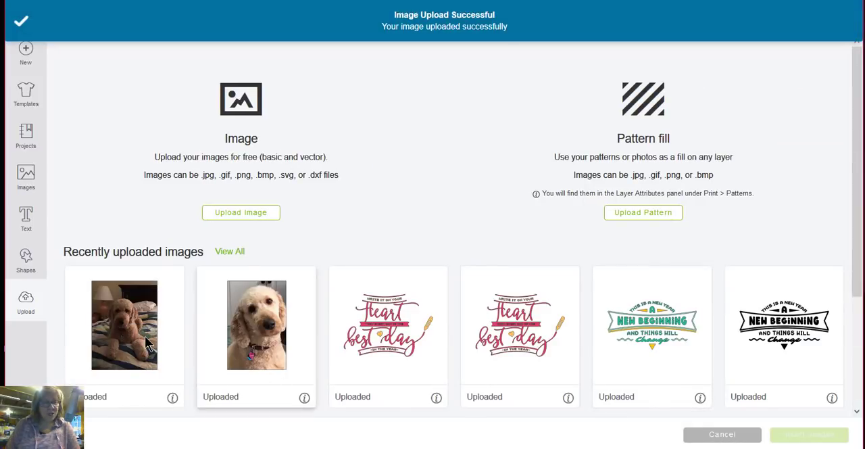
- Insert the two newly uploaded dog photos, IMG_3499 and daisy1, onto the canvas
click(149, 343)
click(255, 344)
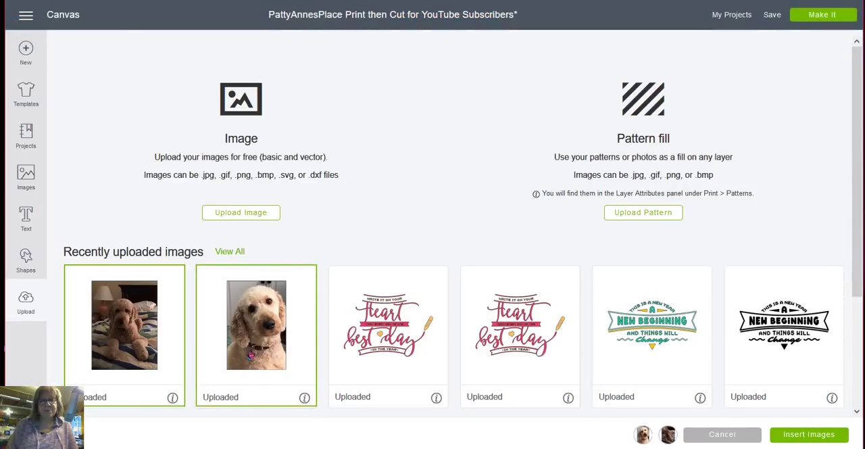
click(809, 434)
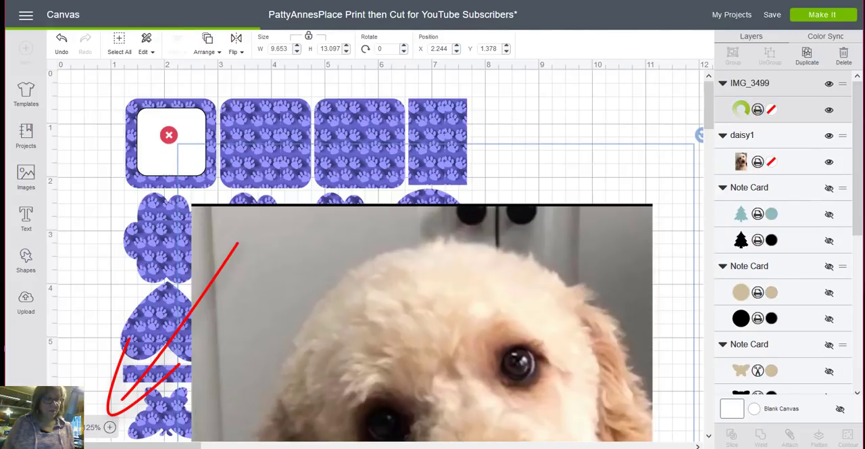
- Move the IMG_3499 photo away from the sticker sheet and the daisy1 photo to an empty area of the canvas
click(76, 427)
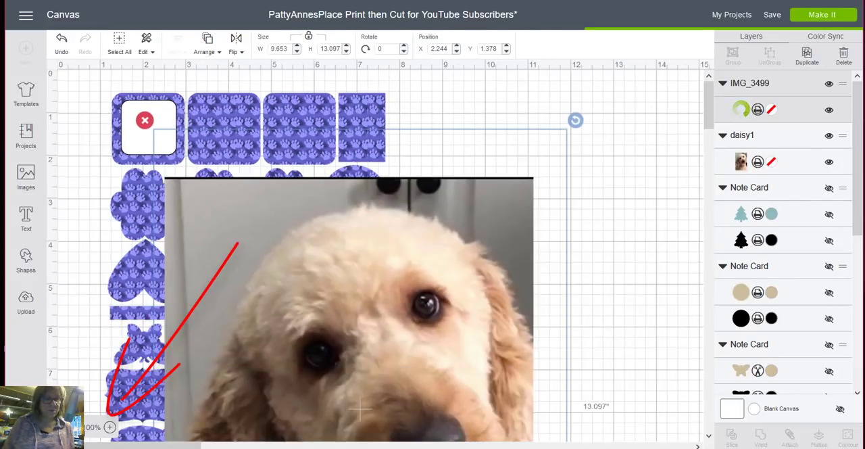
click(76, 426)
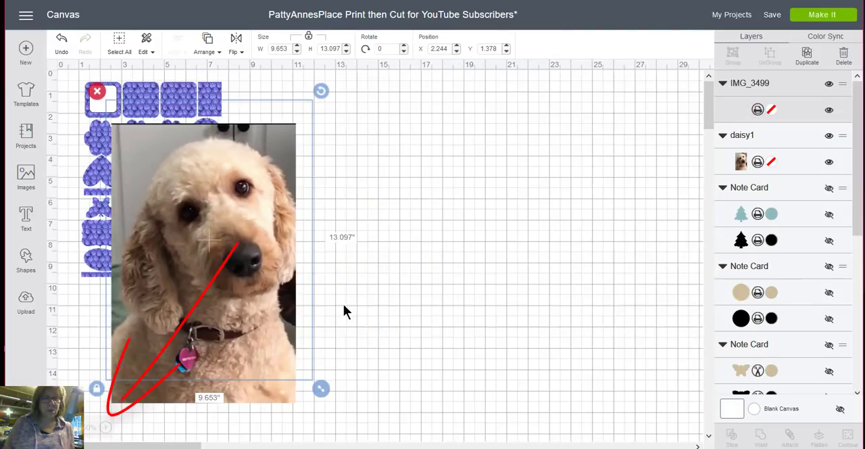
drag(294, 267, 383, 245)
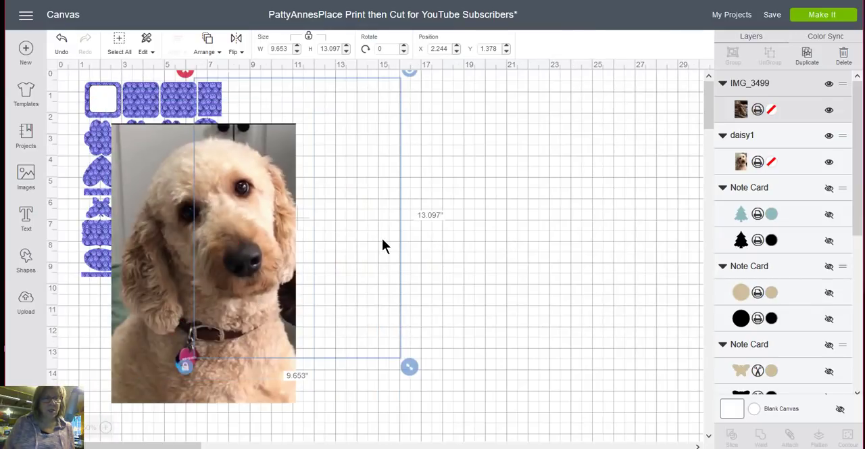
drag(317, 253, 579, 264)
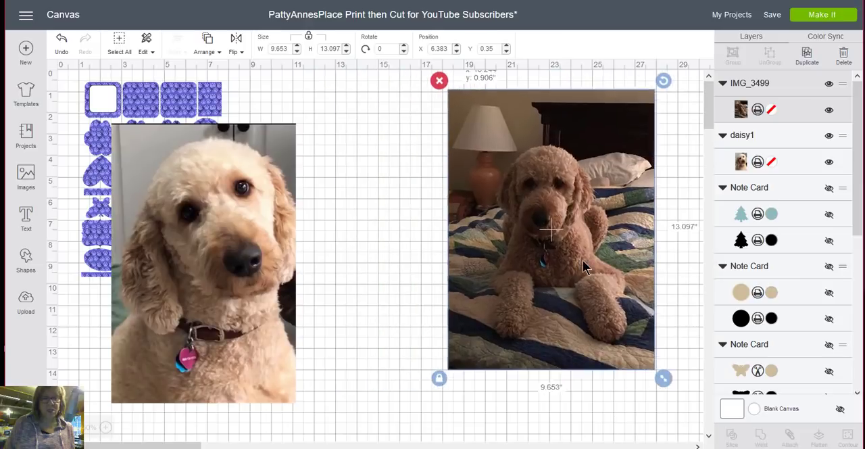
- Shrink the daisy1 photo to about 0.678 by 1.028 inches and place it on the white square label at about X 1.722, Y 0.861
click(292, 401)
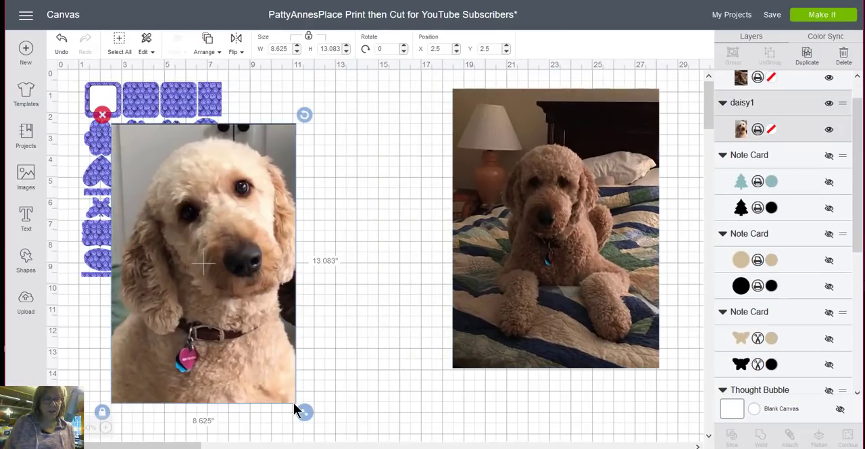
drag(276, 343, 104, 97)
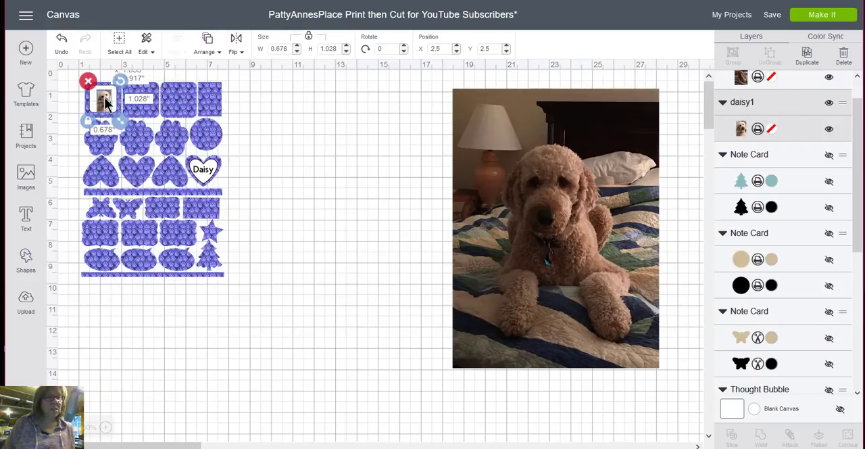
click(330, 168)
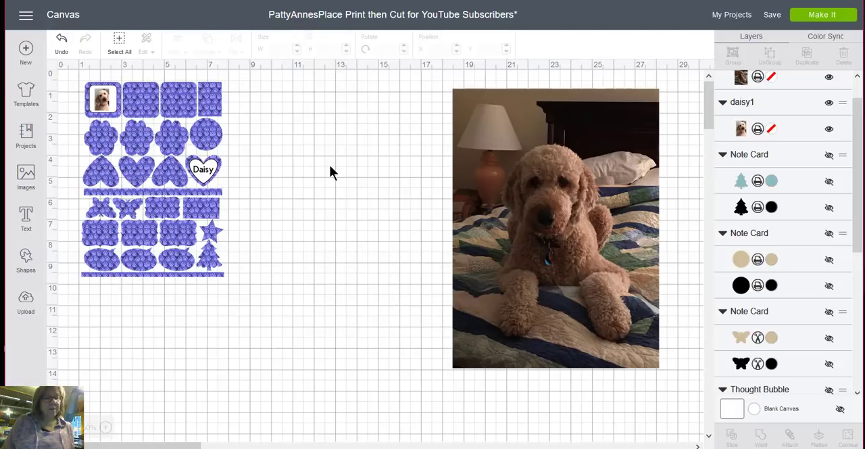
- Enlarge the daisy1 photo to about 0.729 by 1.106 inches and move it to about X 1.567, Y 0.783 on the white square label
click(106, 427)
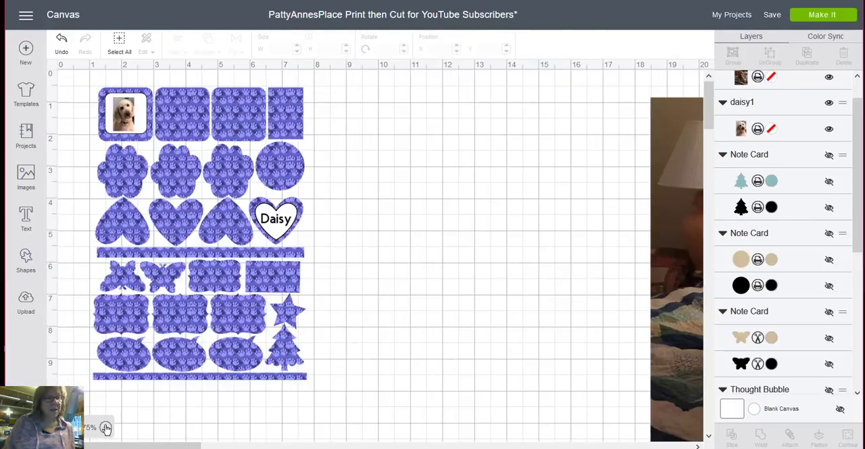
click(106, 428)
click(106, 428)
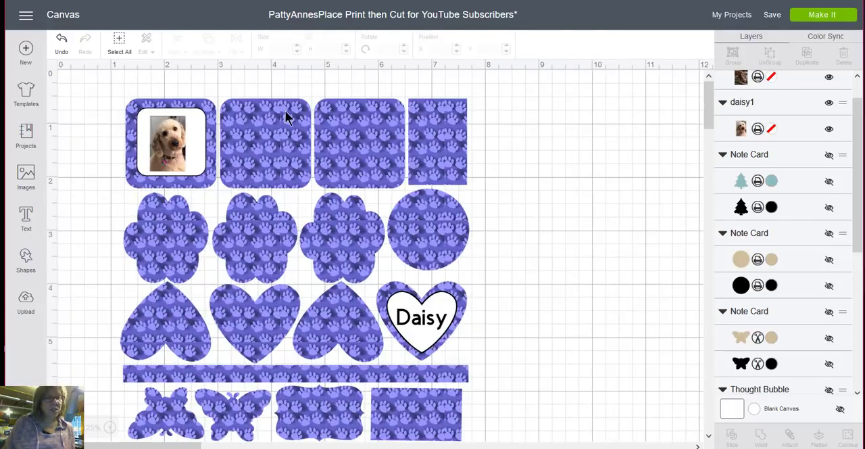
click(174, 148)
mouse_move(197, 176)
mouse_down()
mouse_move(205, 179)
mouse_move(204, 169)
mouse_up()
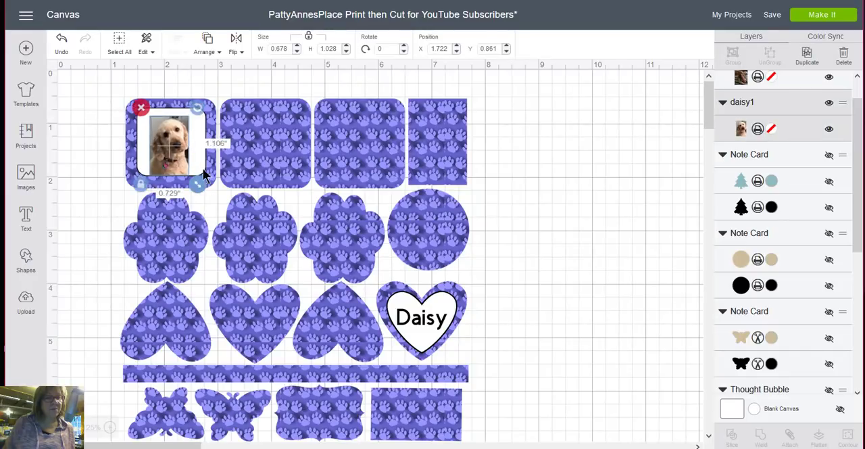
drag(170, 145, 163, 143)
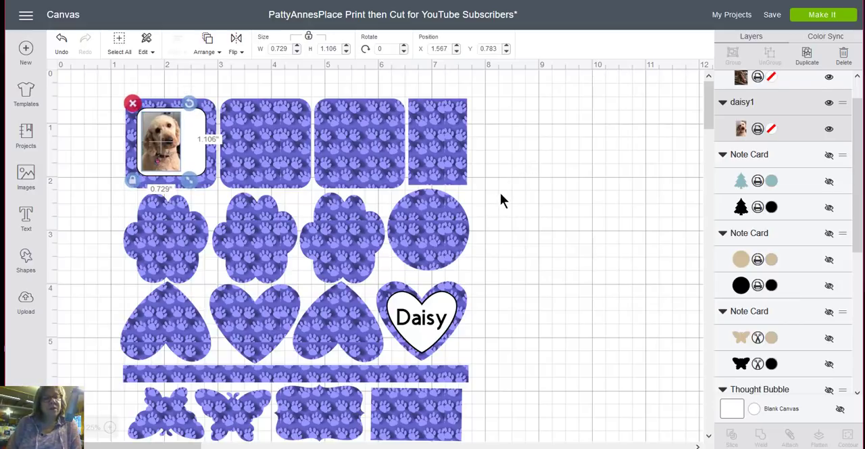
- Add the text "Daisy" to the canvas in Cricut Sans
click(77, 263)
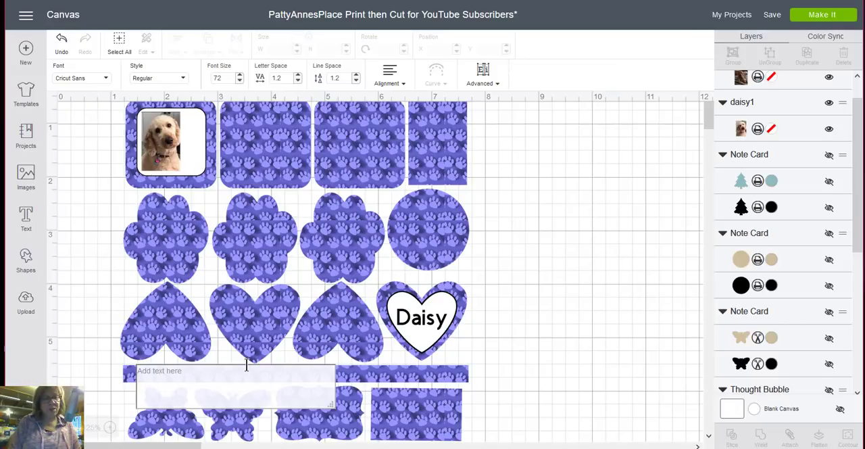
text(Daisy)
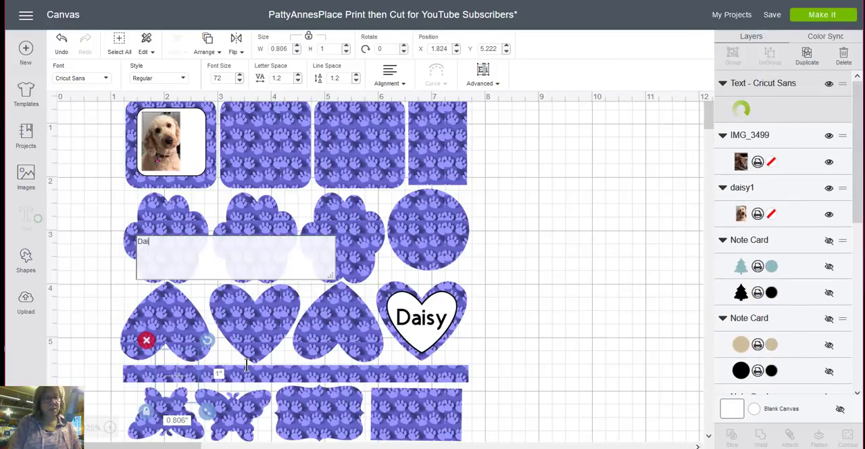
click(566, 272)
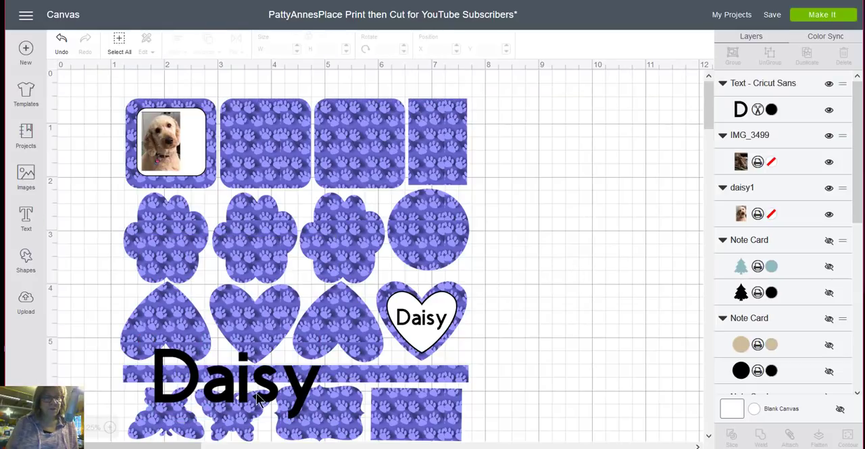
- Move the new Daisy text off the sticker sheet to X 8.735, Y 2.589 and shrink it to about 0.987 by 0.417 inches
click(301, 392)
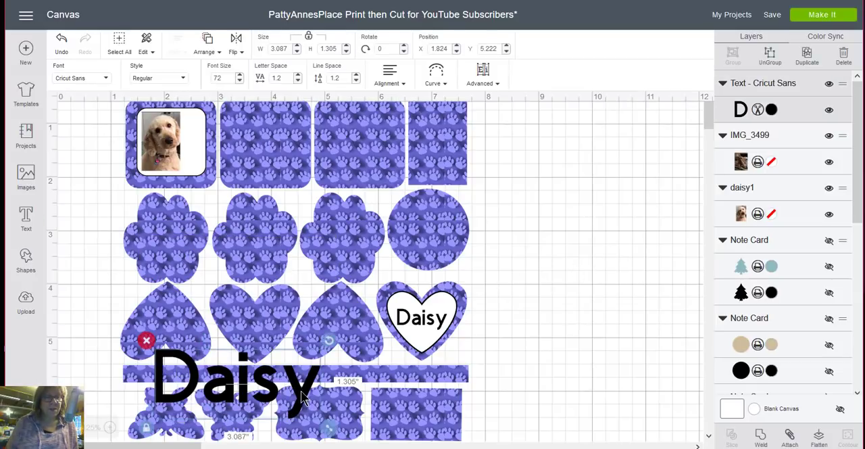
drag(302, 392, 676, 251)
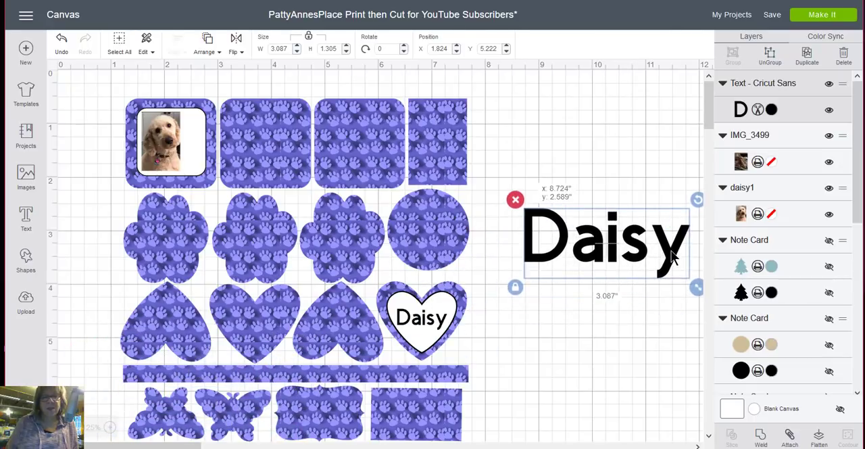
drag(646, 277, 580, 234)
click(549, 225)
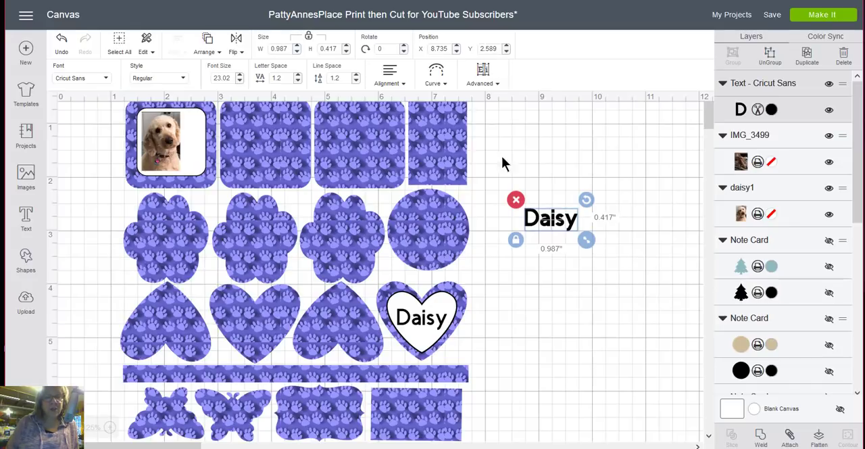
- Ungroup the Daisy text into separate letters and stack them vertically in reading order on the empty canvas beside the sheet
click(484, 79)
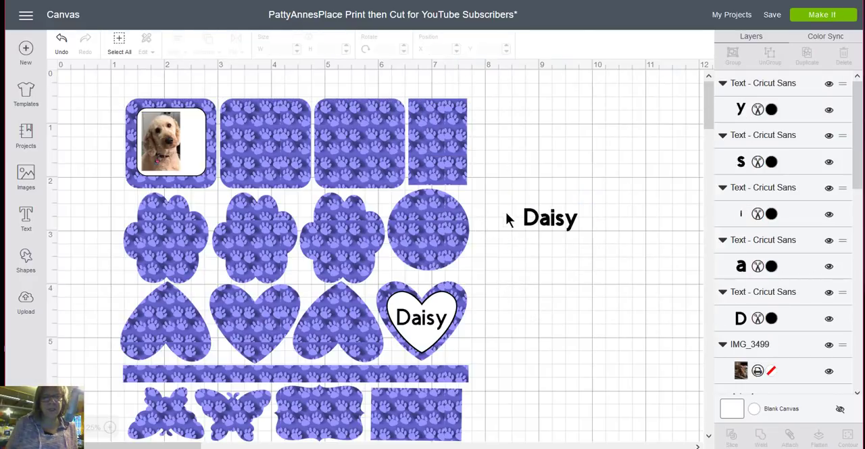
drag(514, 217, 169, 117)
click(548, 235)
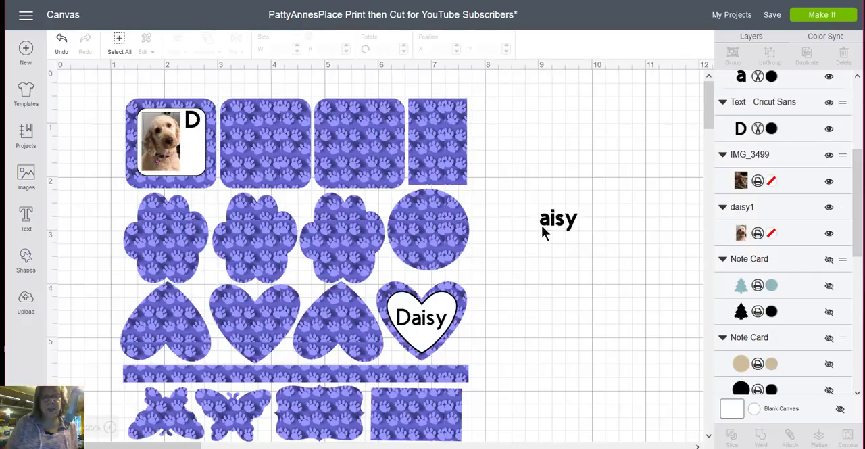
drag(545, 228, 187, 142)
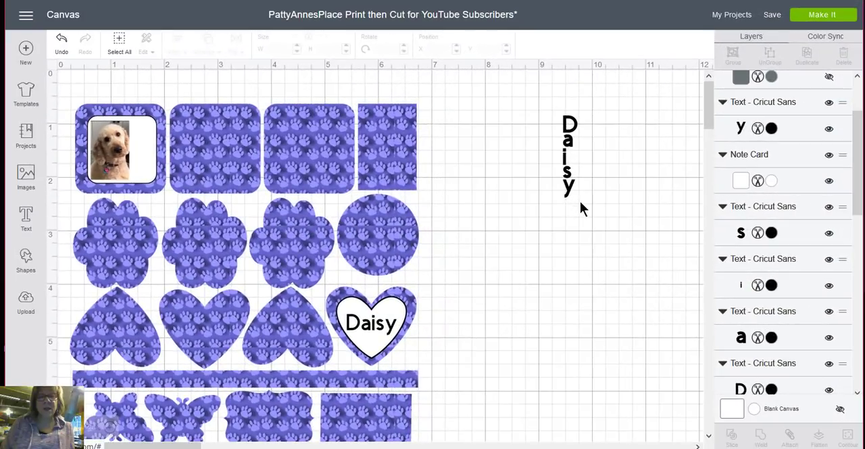
drag(567, 160, 571, 161)
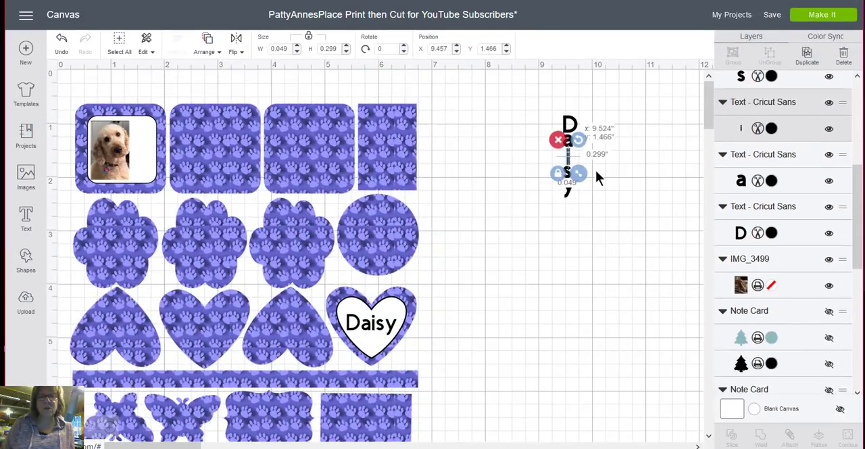
click(615, 226)
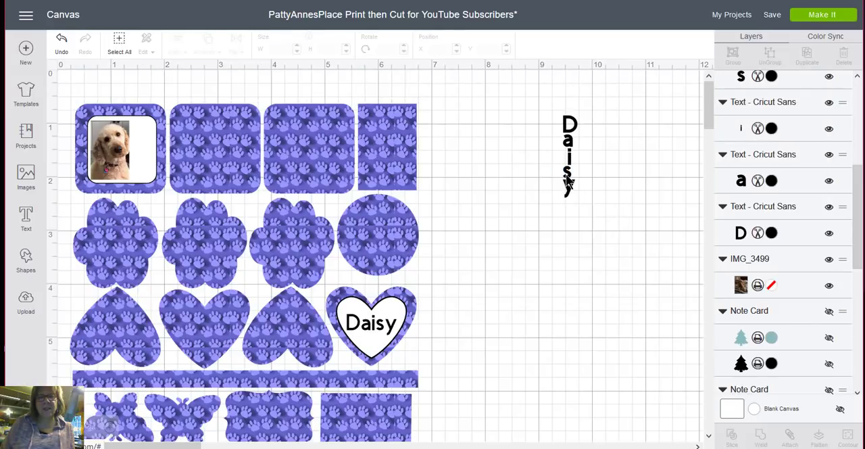
- Center the five stacked Daisy letters horizontally on one another
drag(579, 204, 551, 96)
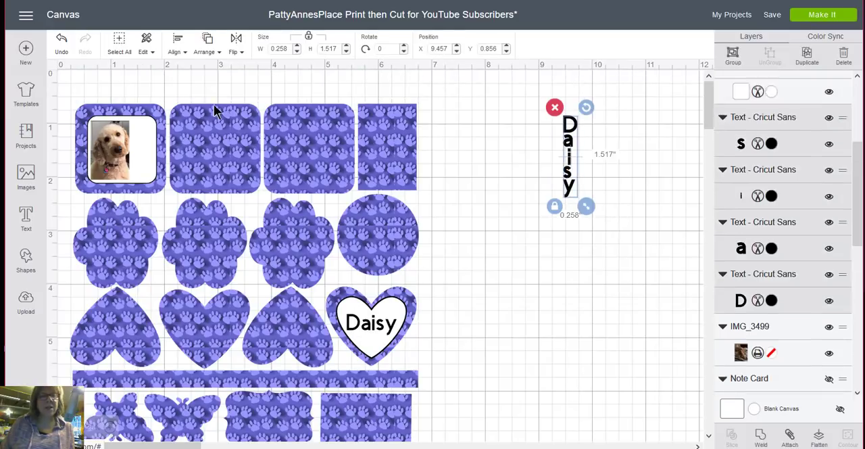
click(176, 51)
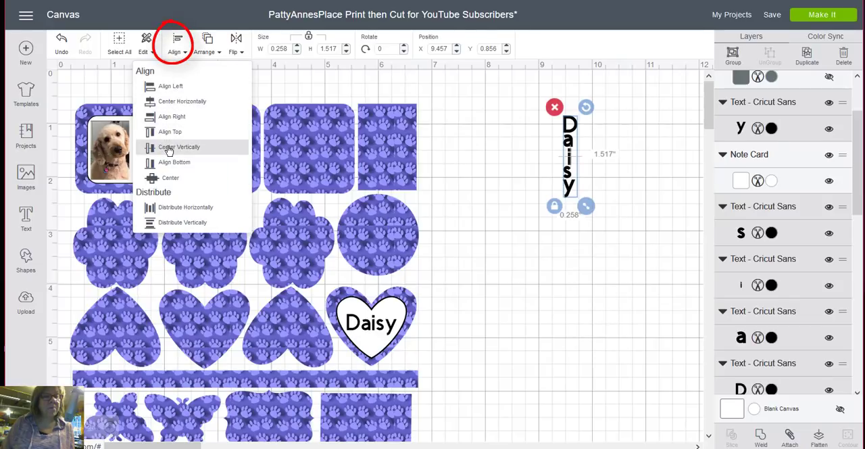
click(166, 103)
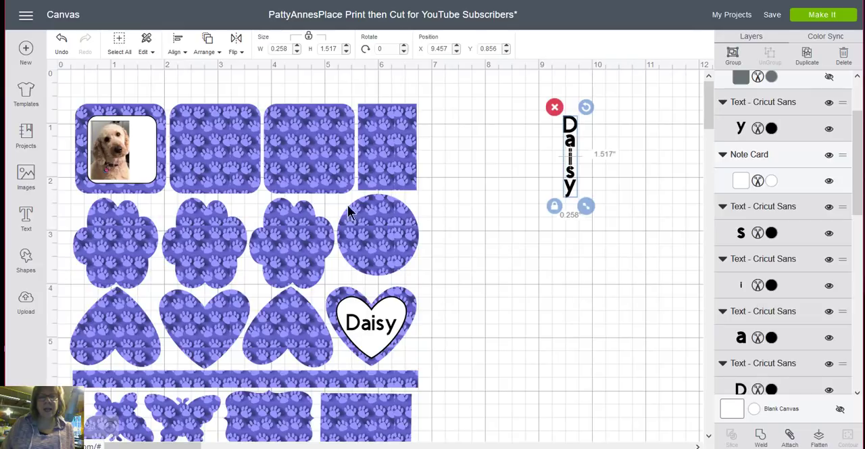
click(546, 289)
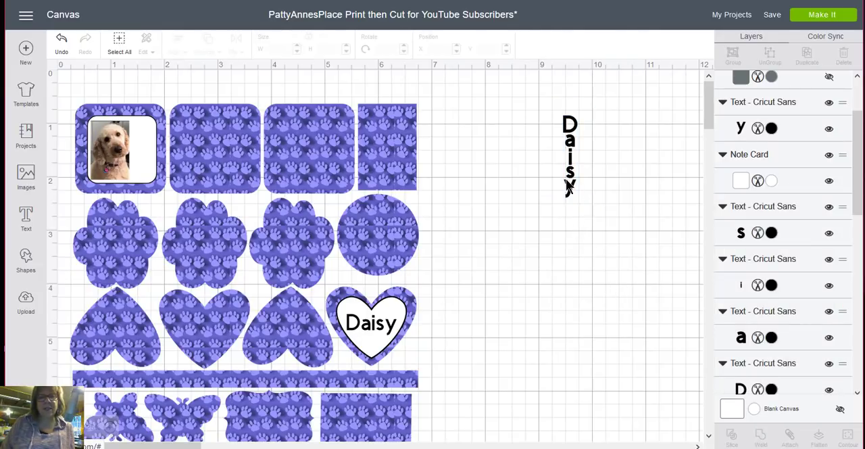
- Shrink the vertical Daisy letters to about 0.173 by 1.017 inches and group them
drag(584, 199, 550, 96)
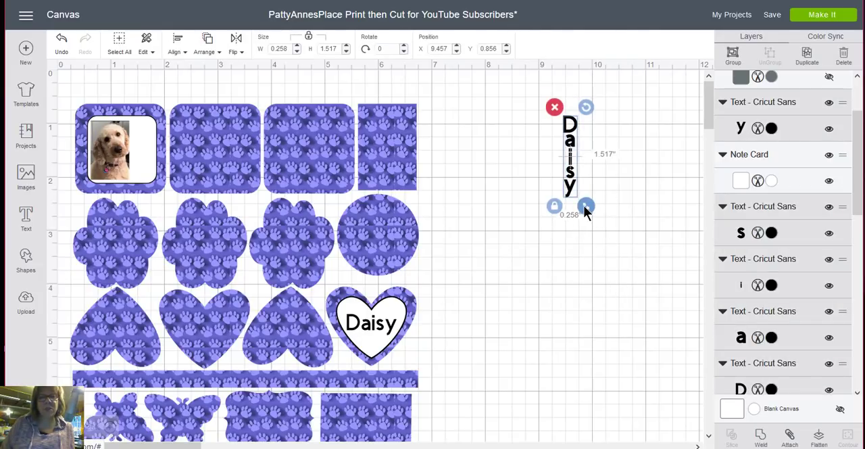
drag(586, 207, 583, 180)
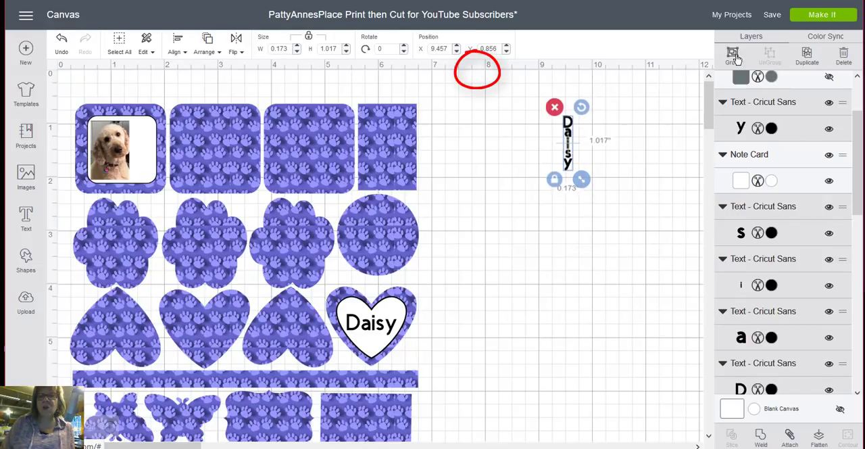
key(ctrl+g)
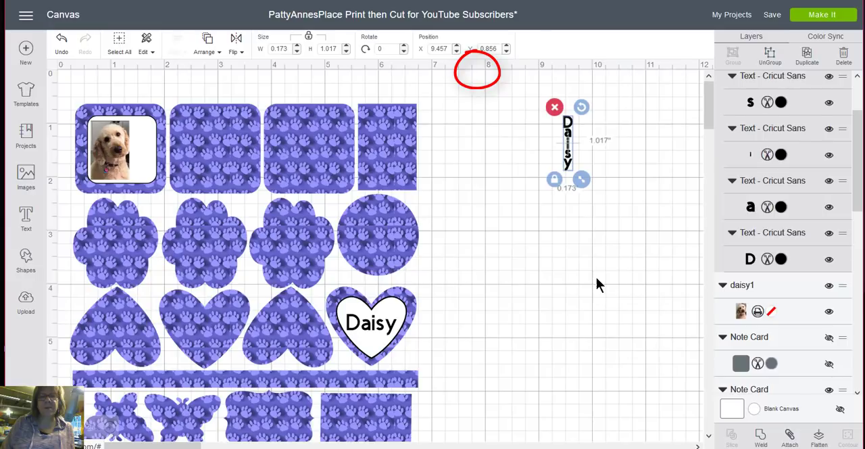
- Place the vertical Daisy group beside the photo on the white label and move the label to about X 0.497, Y 0.881
drag(568, 152, 148, 163)
click(548, 201)
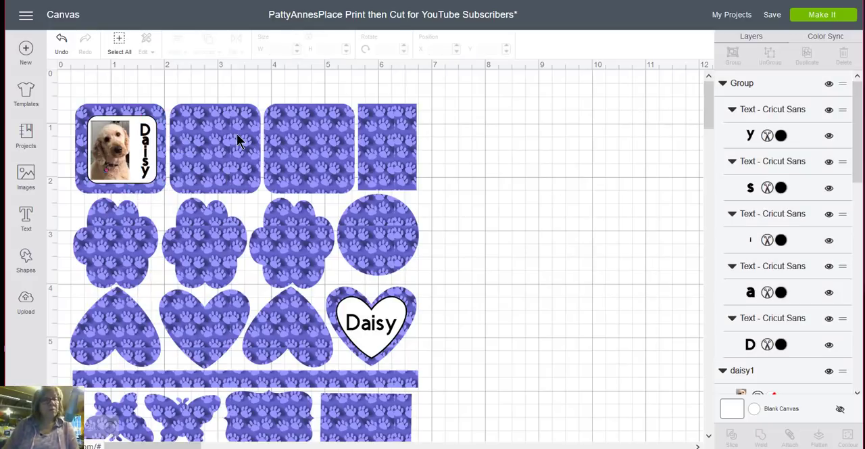
click(143, 155)
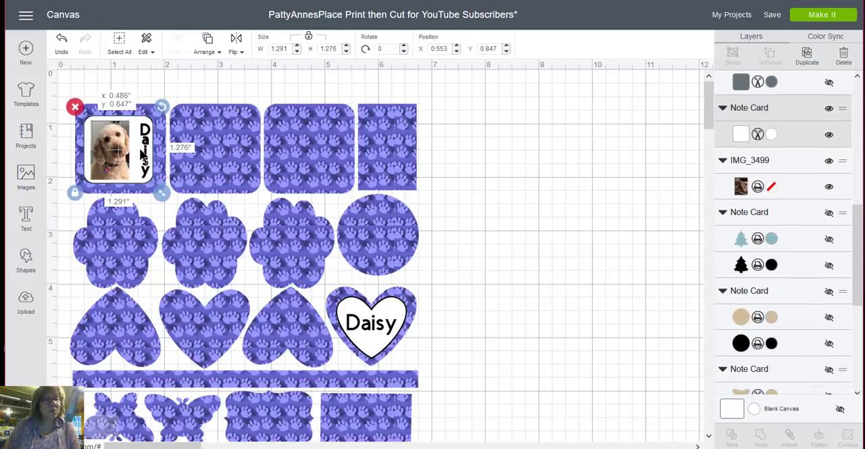
drag(142, 155, 146, 154)
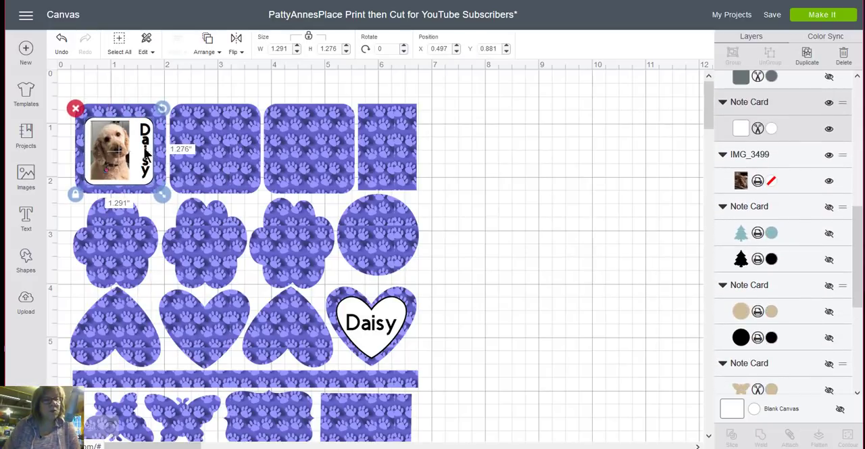
click(463, 146)
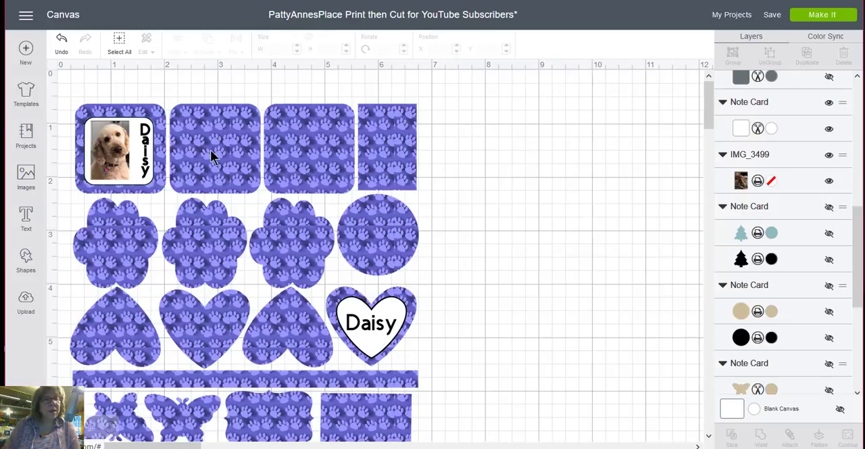
- Move the vertical Daisy group slightly closer to the dog photo on the white label
click(148, 156)
click(148, 154)
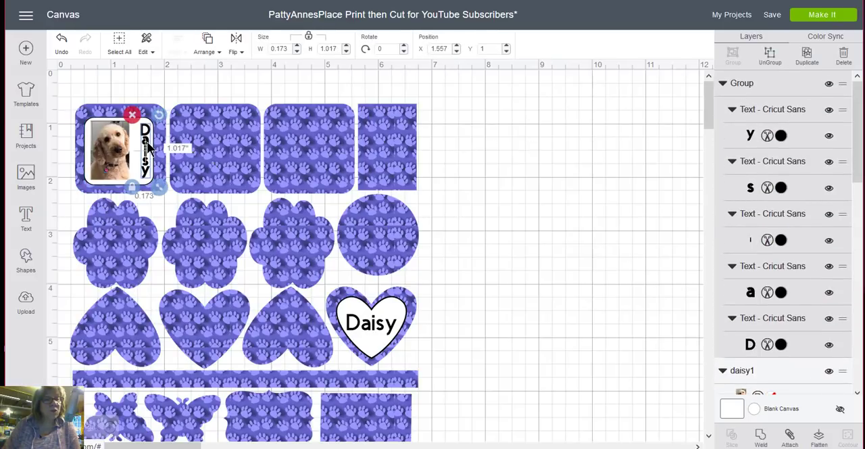
drag(149, 148, 142, 148)
click(481, 169)
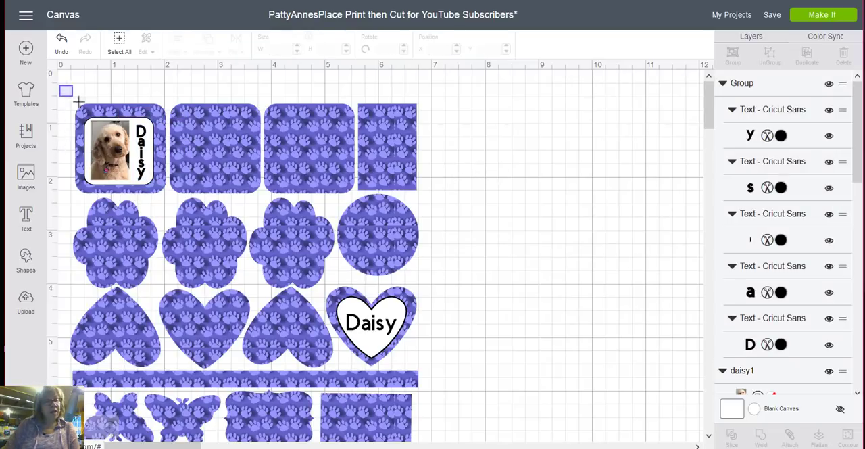
- Flatten the white label, photo and vertical Daisy letters together with the sticker sheet and unflatten them again
drag(79, 101, 596, 299)
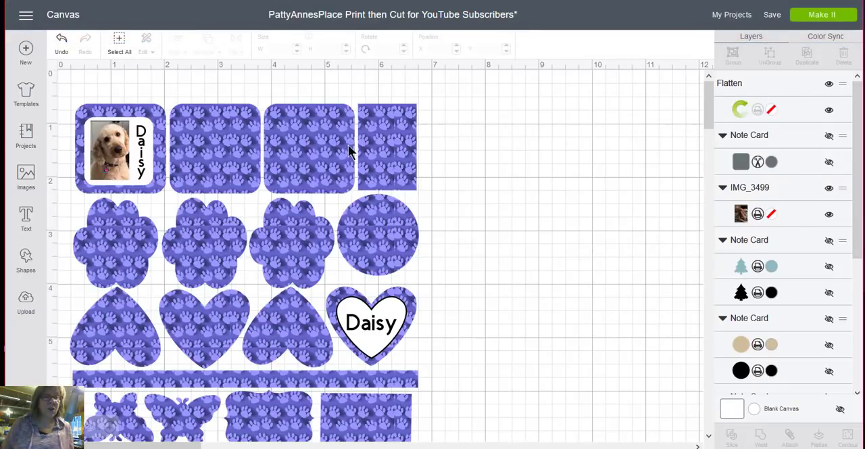
click(304, 135)
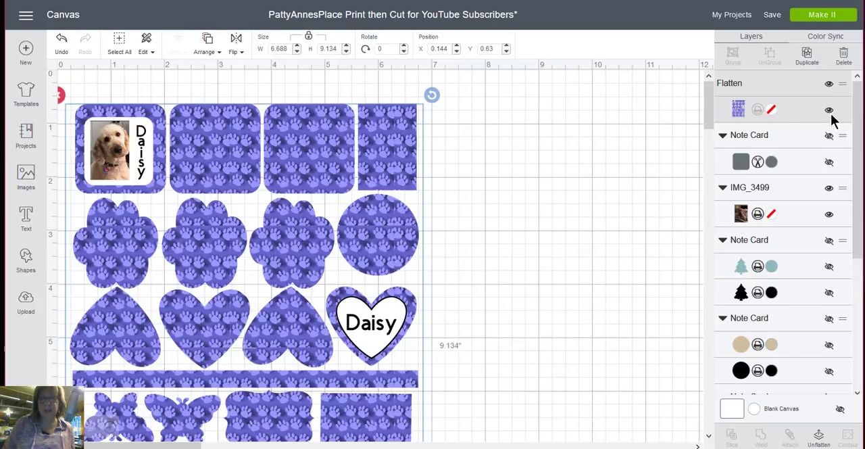
click(822, 443)
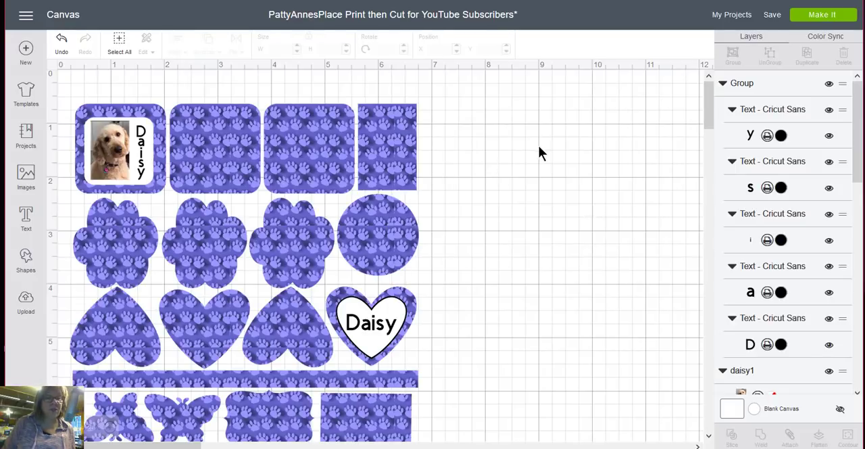
- Select the white square label and examine its layer alongside the Daisy letters, daisy1 photo and flattened sheet
click(153, 171)
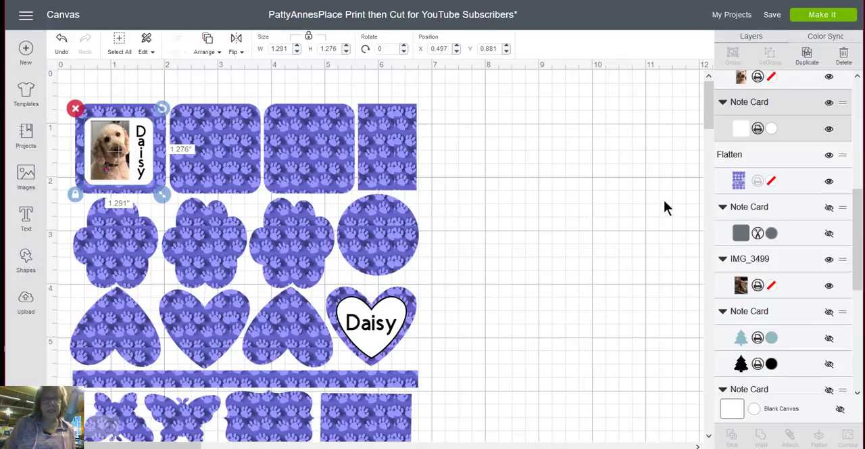
scroll(792, 181, up, 5)
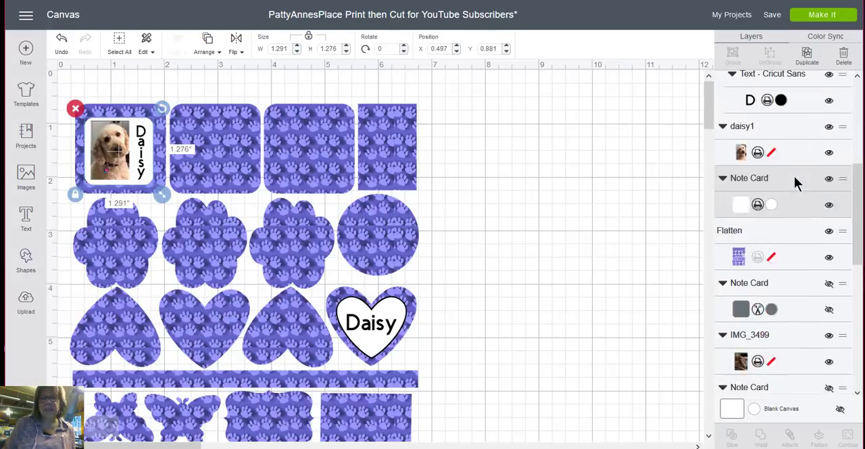
scroll(796, 191, down, 1)
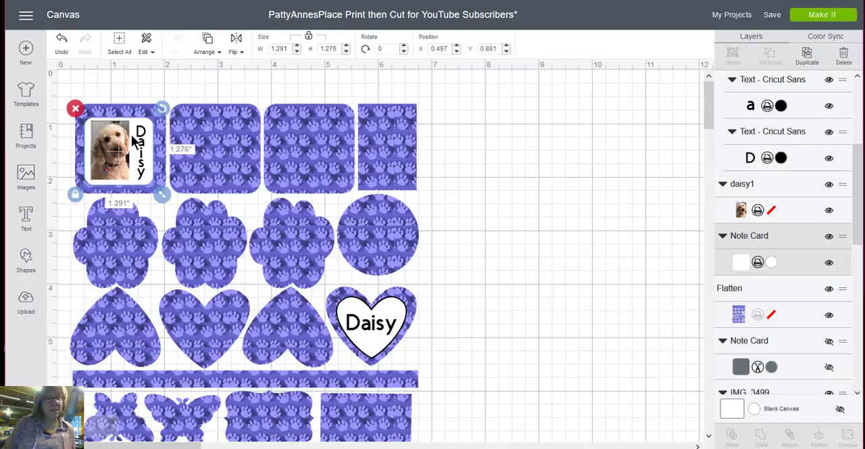
scroll(784, 230, down, 3)
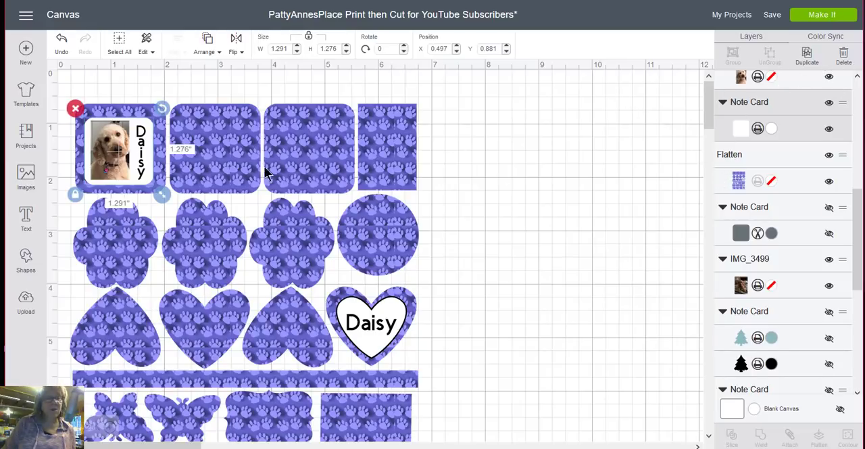
- Duplicate the white label beside the sticker sheet and make the copy a black (#000000) square about 1.402 by 1.386 in
drag(147, 126, 567, 139)
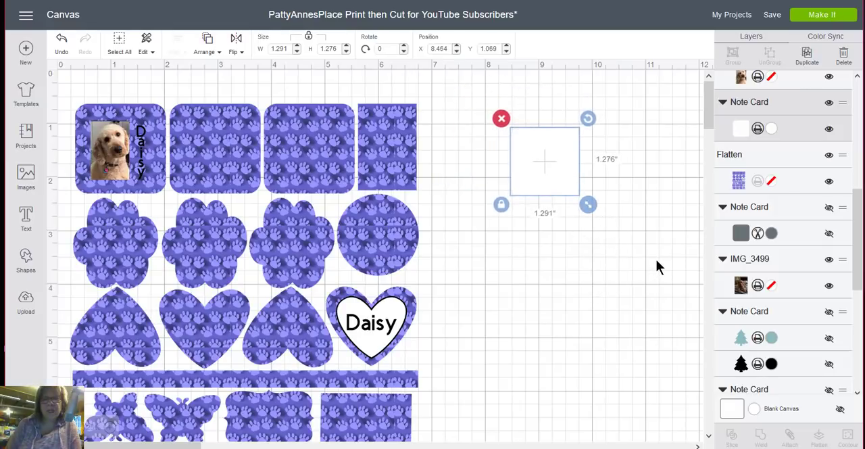
click(807, 57)
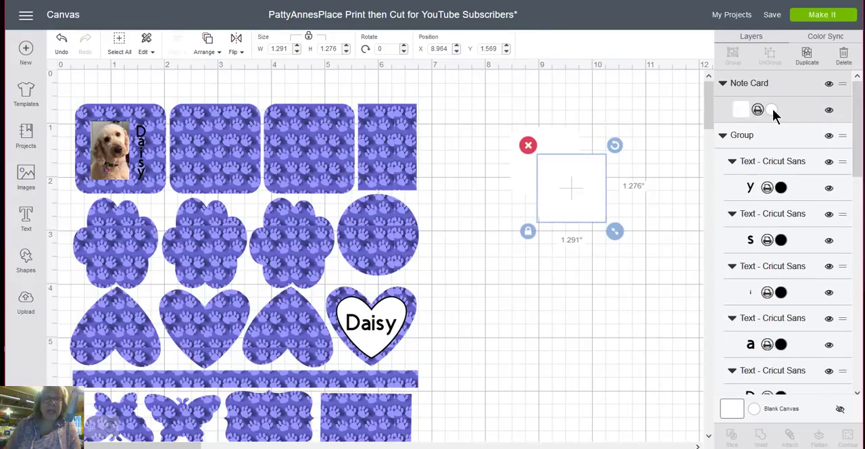
click(773, 109)
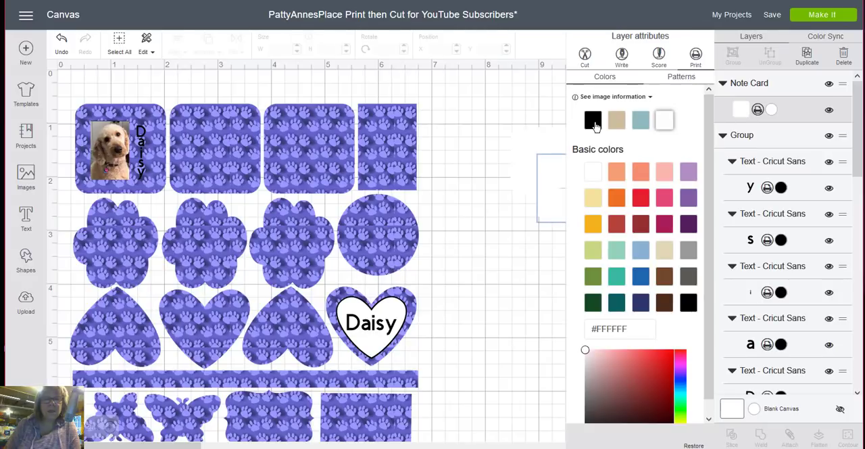
click(593, 121)
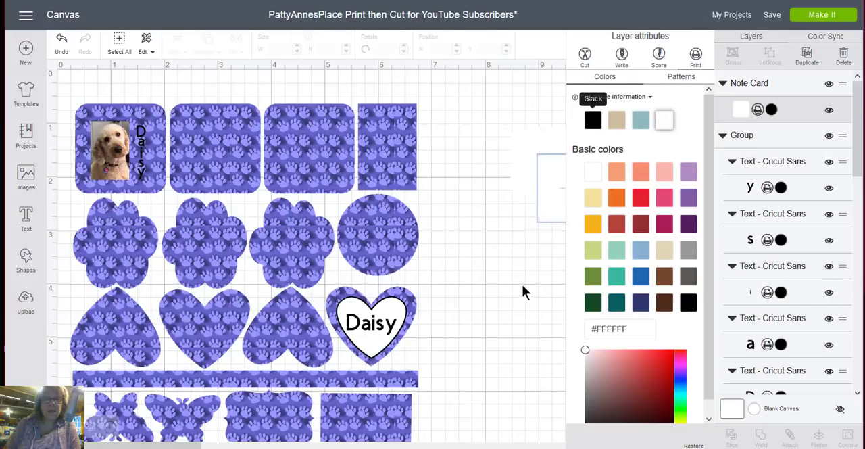
click(486, 281)
click(560, 216)
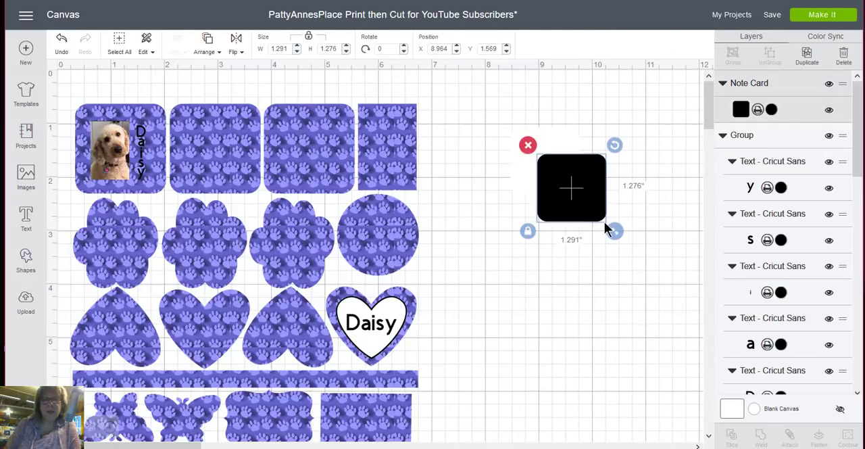
drag(614, 233, 621, 237)
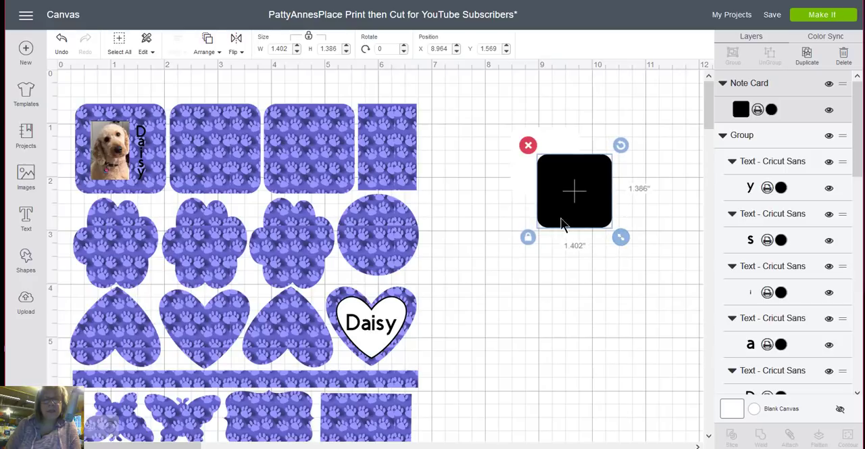
- Try to place the white label over the black square
click(520, 177)
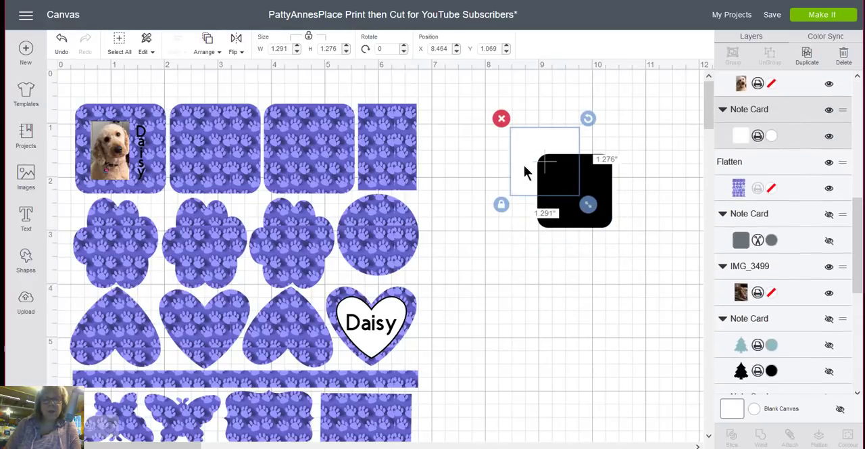
drag(524, 165, 550, 190)
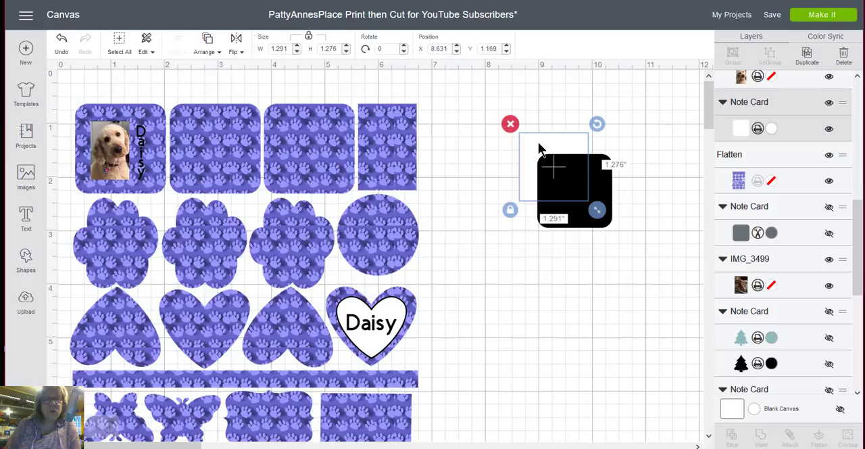
right_click(533, 148)
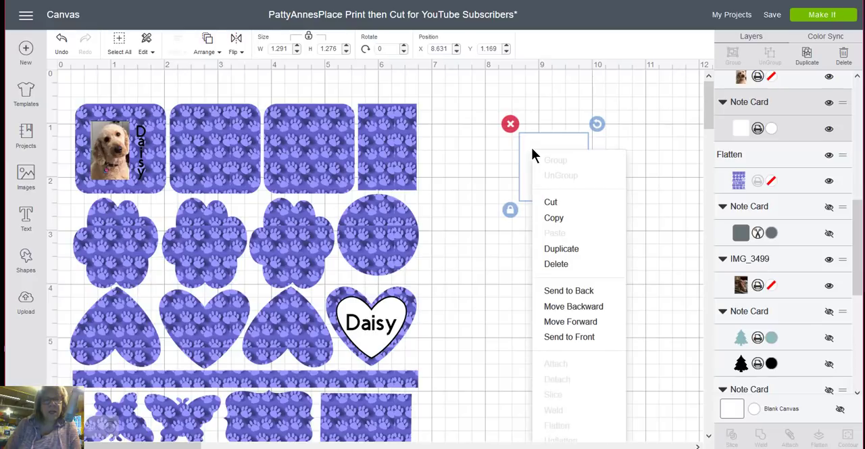
click(660, 118)
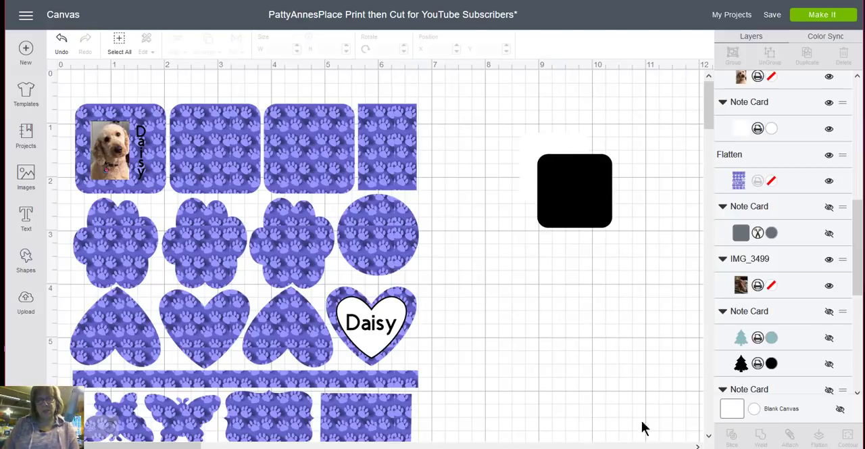
- Change the canvas background color to mint green so white shapes stand out
click(754, 410)
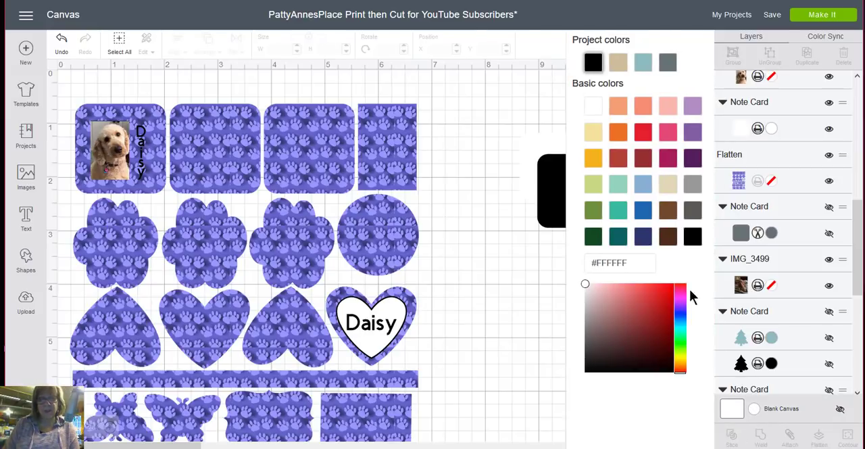
click(618, 184)
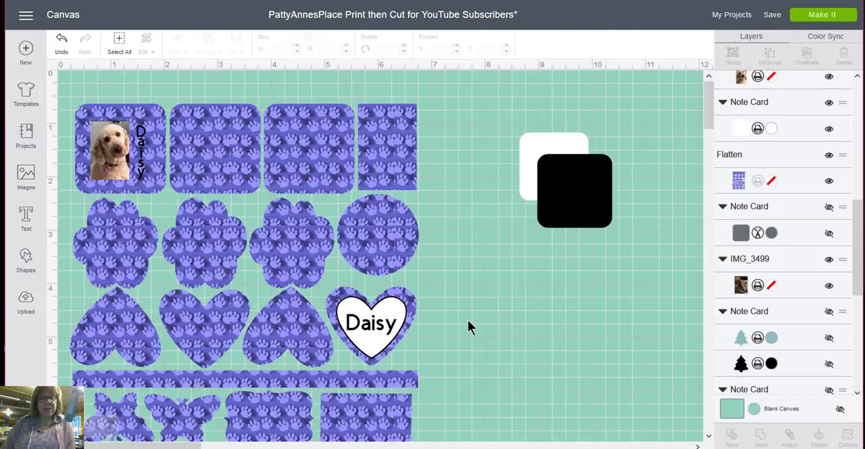
click(470, 318)
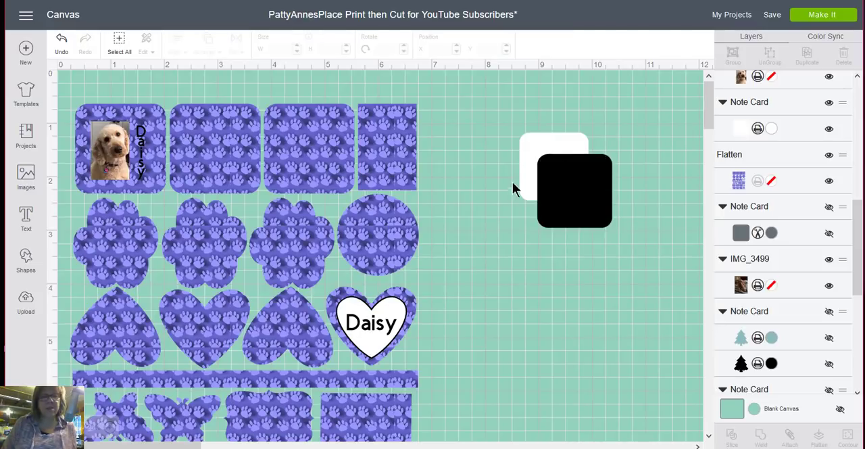
- Bring the white label to the front and place it over the black square as a bordered label
click(547, 149)
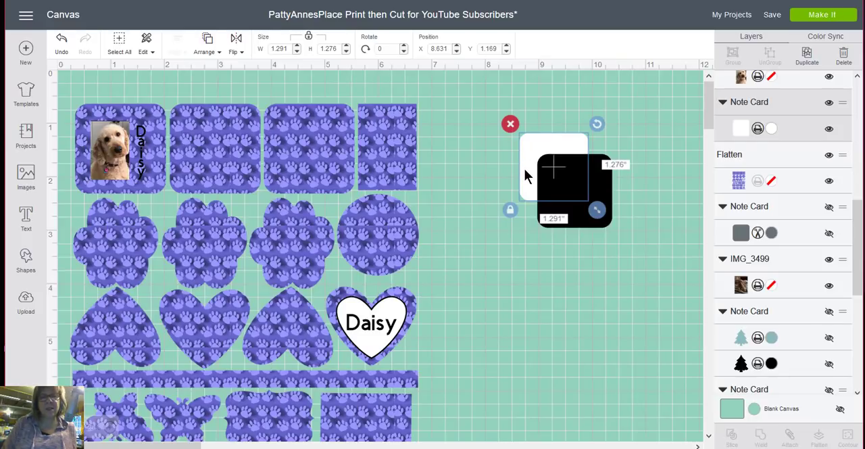
right_click(525, 169)
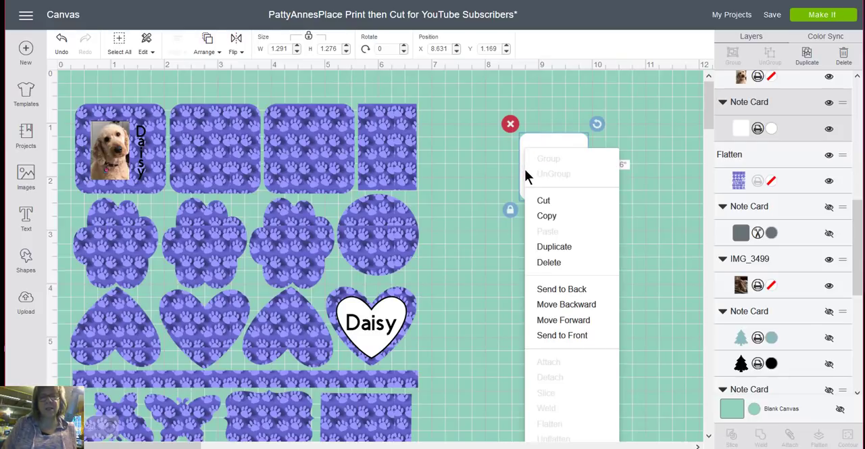
click(571, 336)
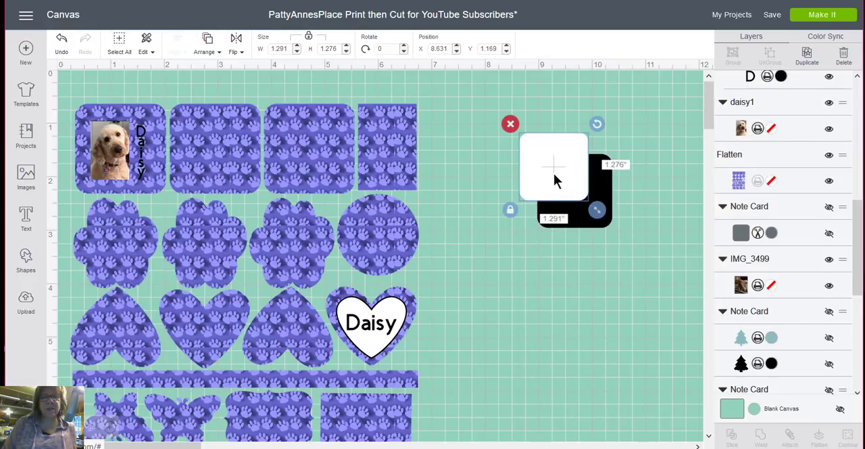
drag(554, 175, 576, 199)
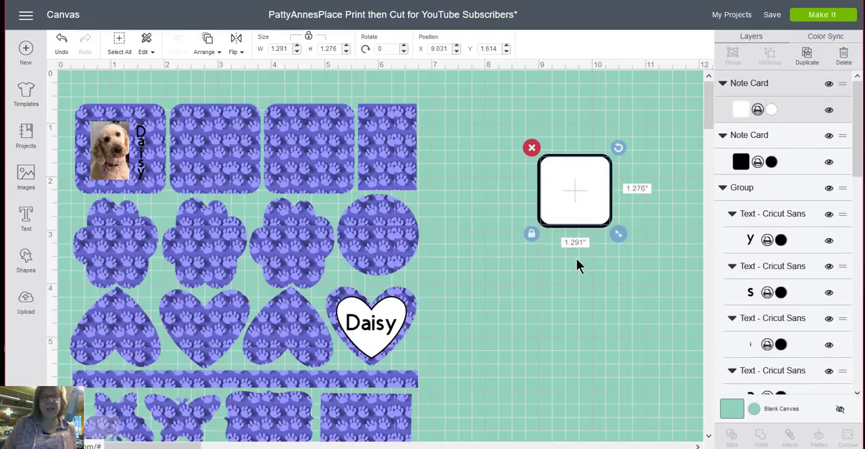
- Center the white label and the black square on each other and group the two
click(578, 265)
drag(622, 245, 521, 144)
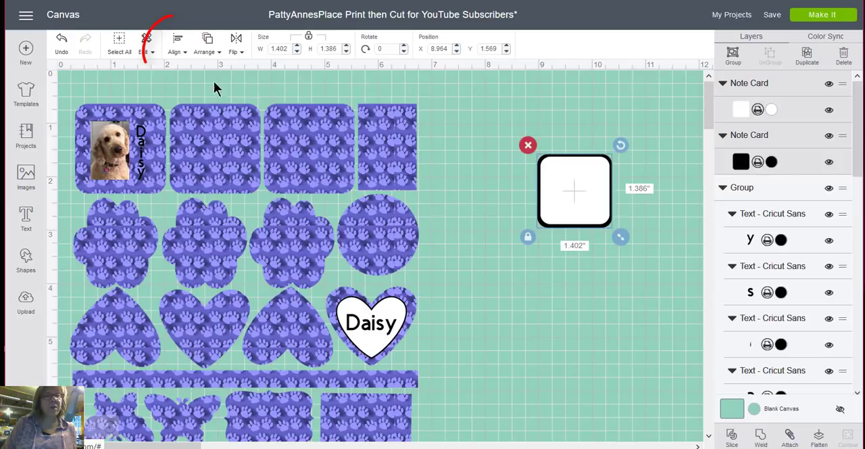
click(179, 45)
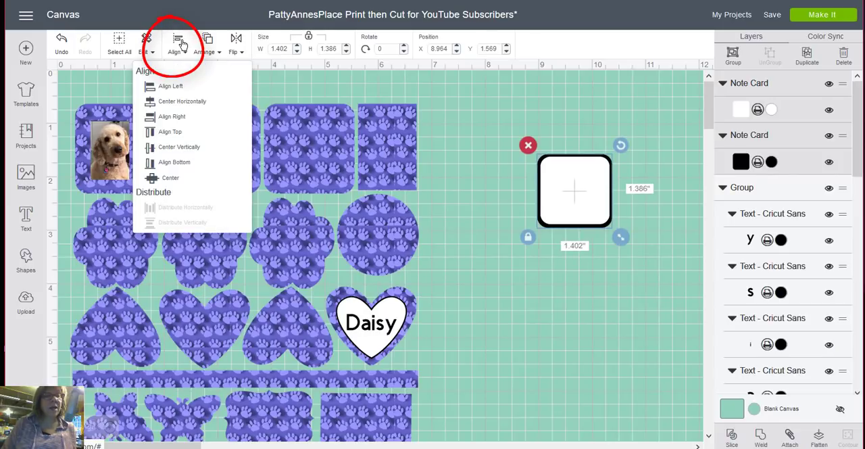
click(170, 178)
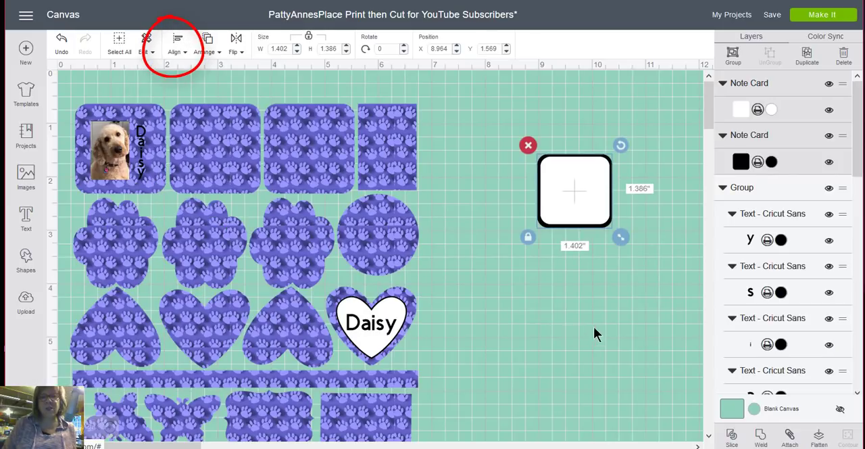
click(599, 325)
drag(633, 261, 777, 149)
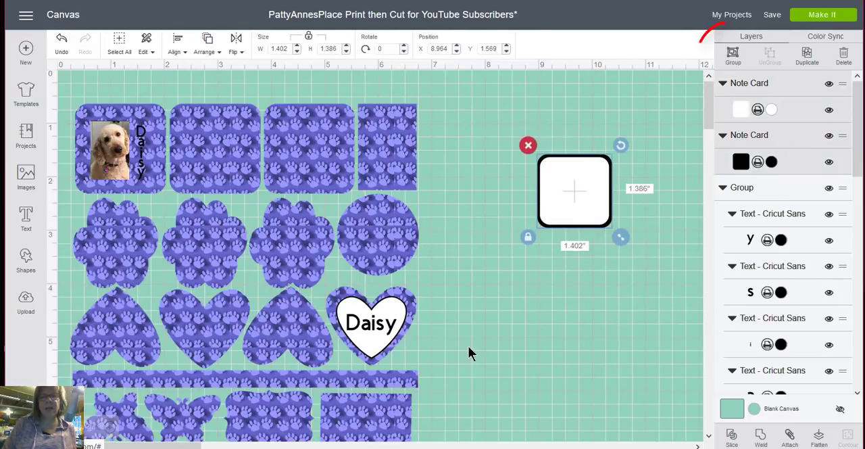
click(732, 55)
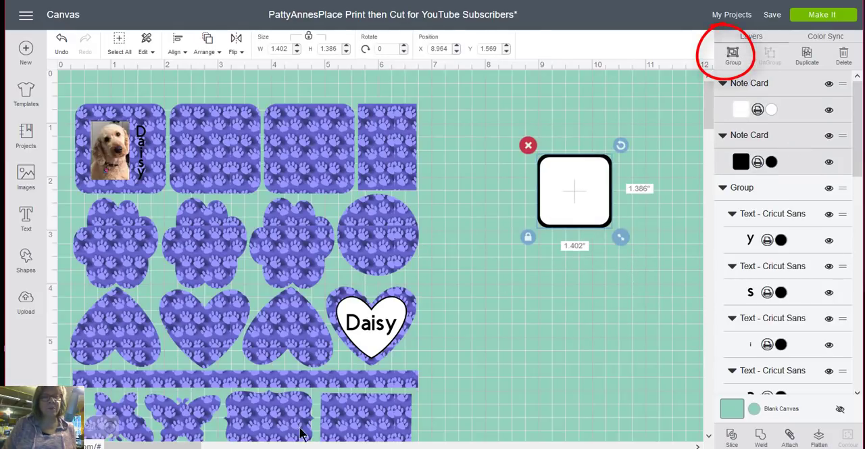
- Move the vertical Daisy letters off the sheet beside the black-bordered label and send that label to the back
click(142, 152)
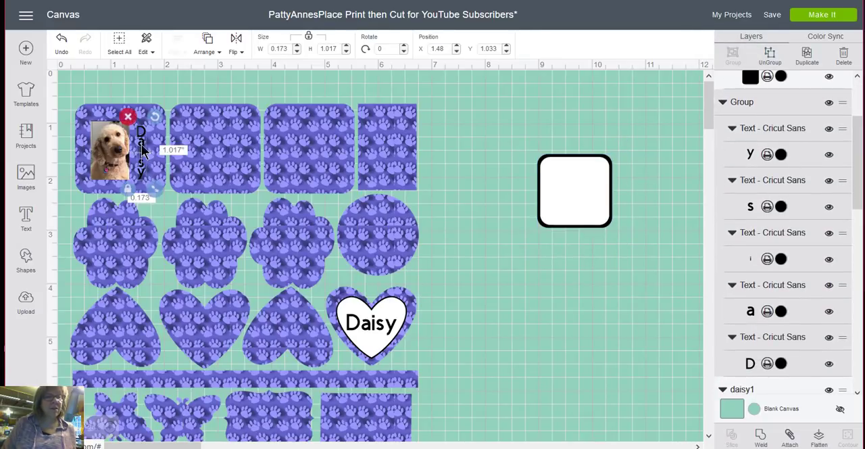
drag(142, 152, 643, 196)
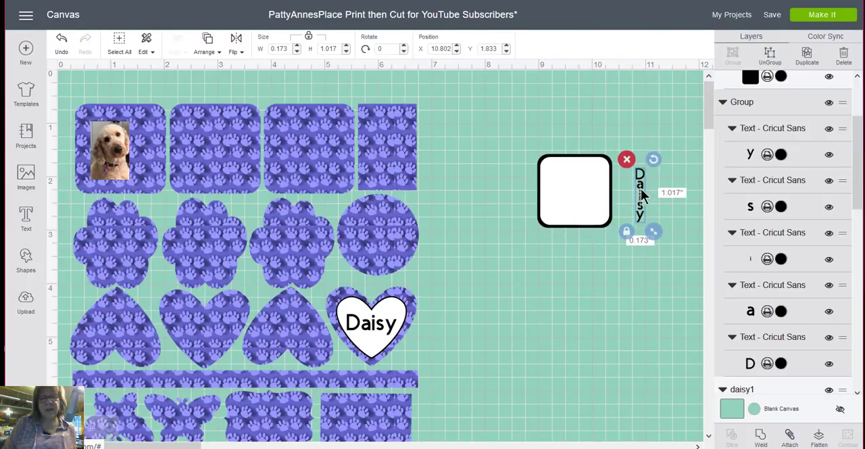
click(597, 187)
right_click(597, 187)
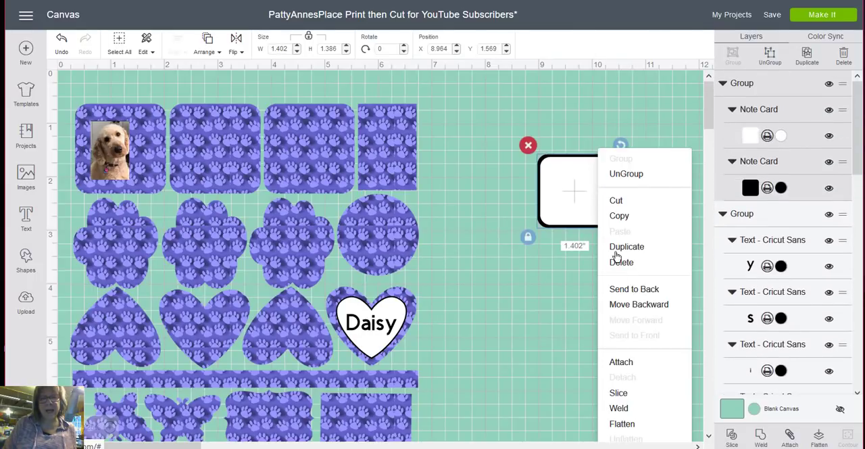
click(629, 289)
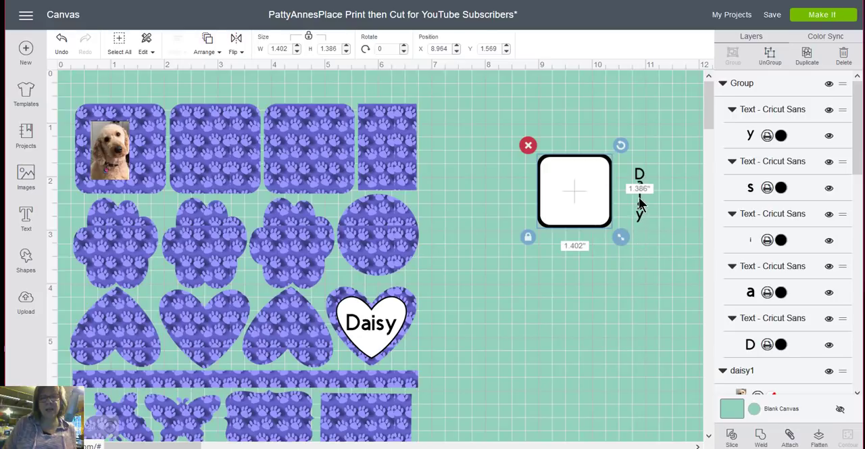
- Place the vertical Daisy letters and the dog photo side by side on the black-bordered label
click(640, 204)
click(640, 200)
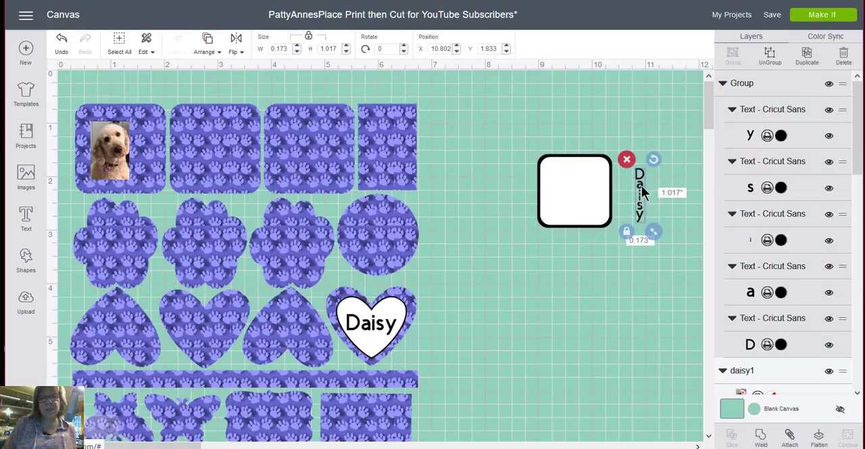
drag(630, 193, 573, 188)
drag(105, 166, 567, 206)
click(600, 245)
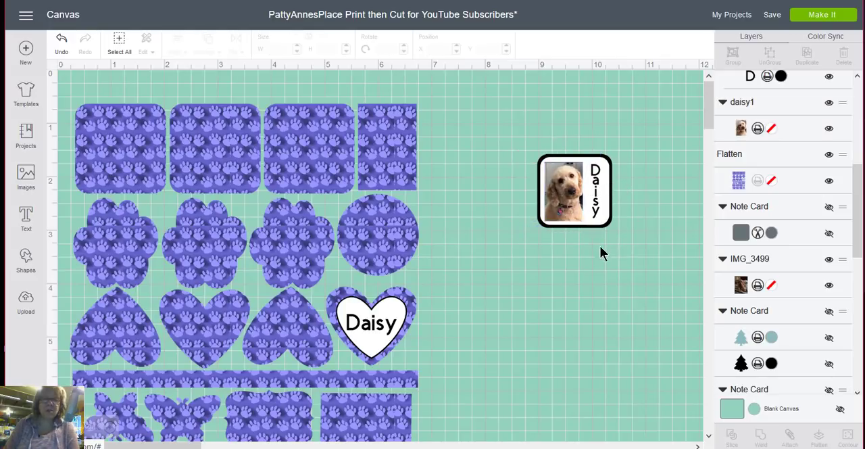
- Group the label, photo and Daisy letters and place the group on the first paw print square at about X 0.497, Y 0.781
drag(620, 251, 500, 128)
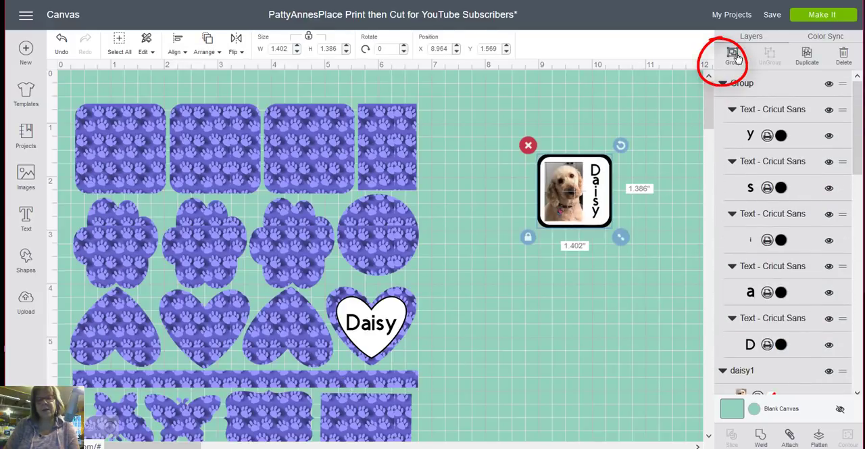
key(ctrl+g)
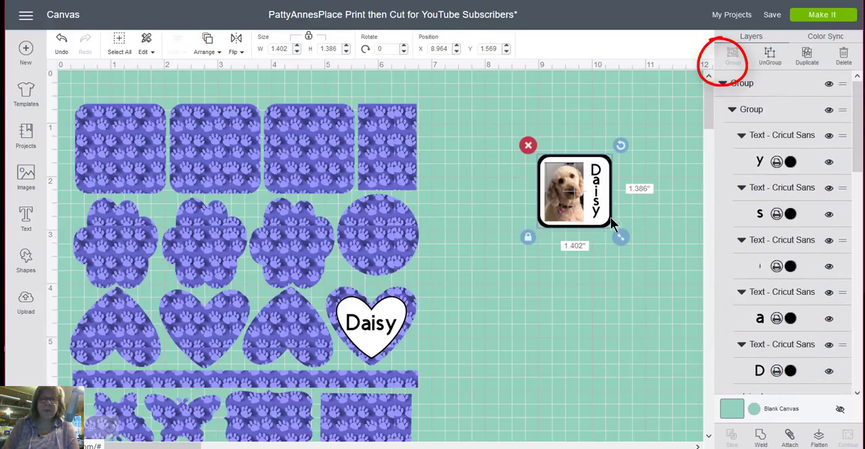
drag(531, 201, 111, 161)
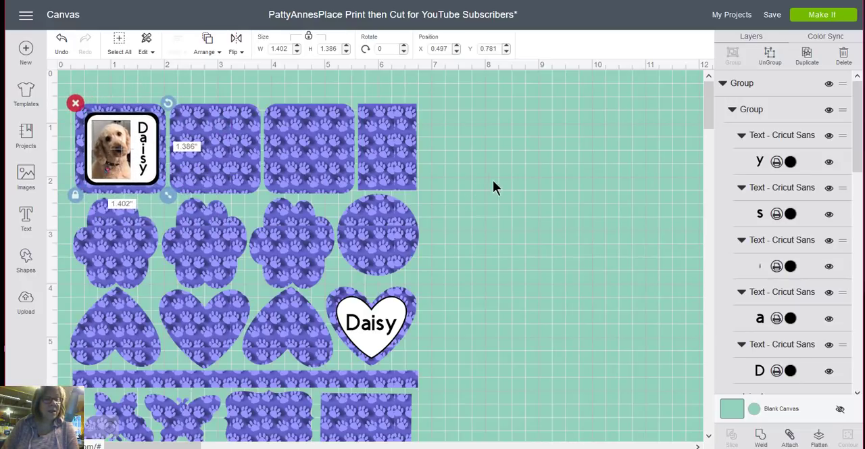
- Flatten the Daisy photo label group together with the paw print sticker sheet
click(134, 80)
drag(67, 91, 119, 160)
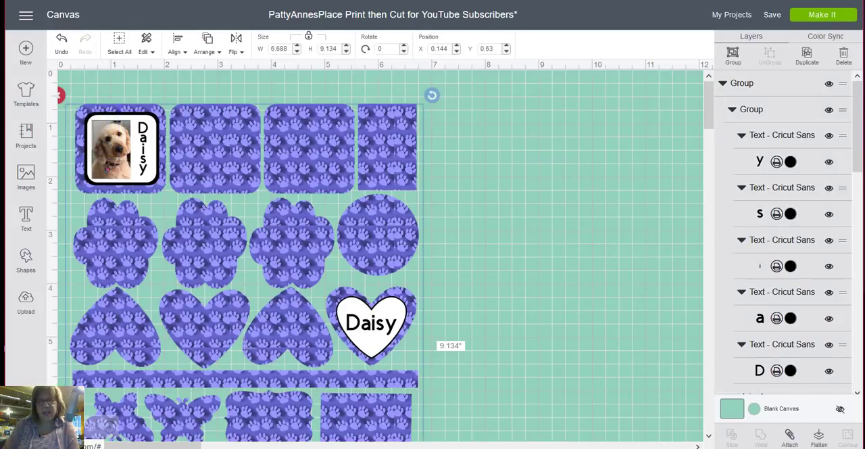
click(819, 437)
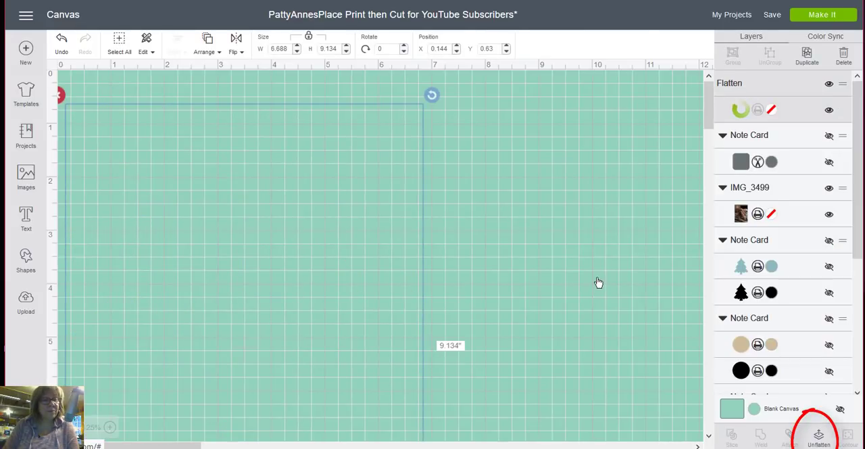
scroll(597, 282, down, 5)
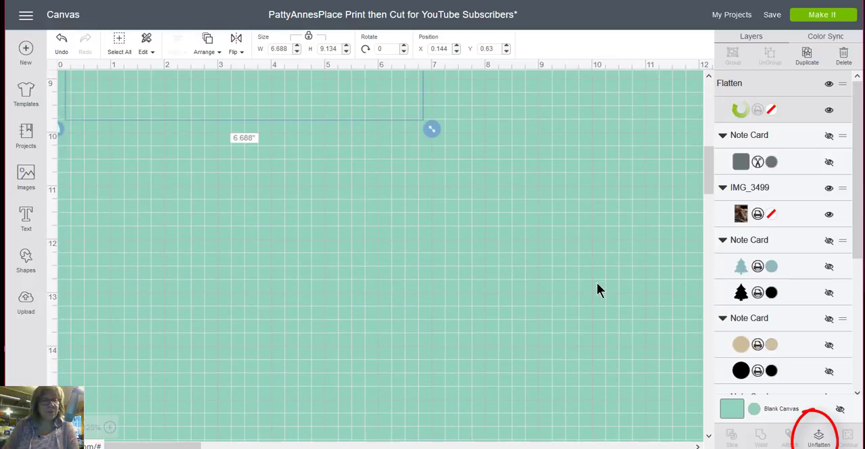
scroll(597, 284, up, 5)
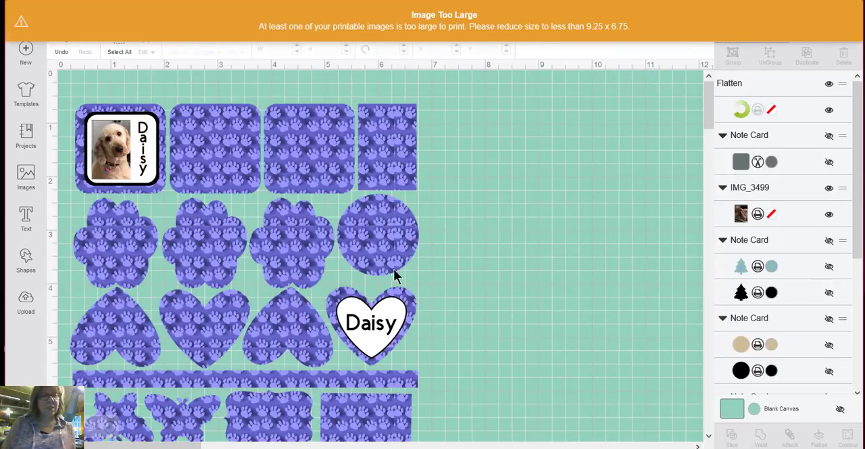
- Resize the flattened sticker sheet to a width of 6 inches so it fits the print limit
click(483, 23)
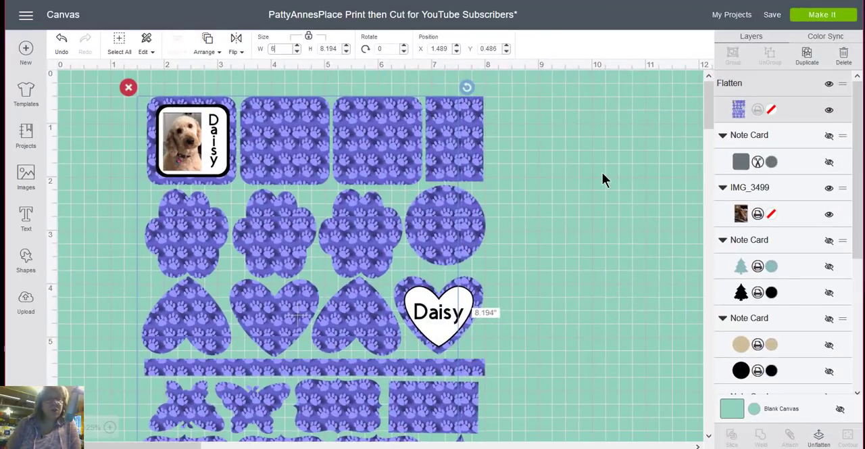
key(Return)
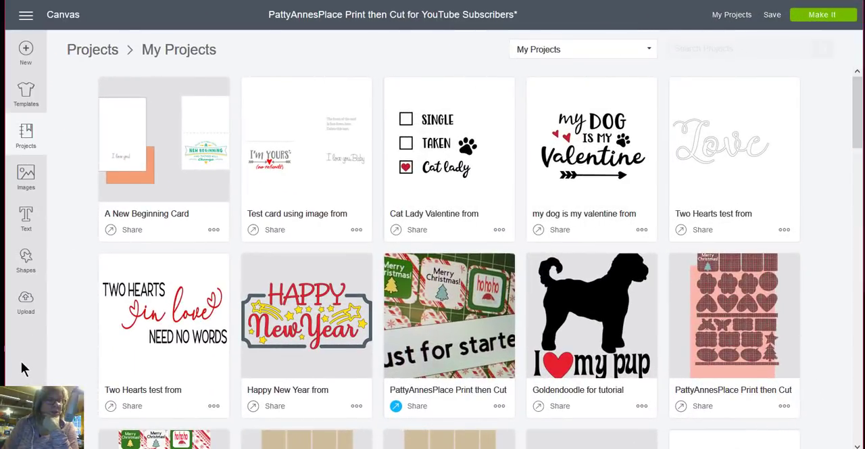
- Start a new blank project and add a square shape to the canvas
click(25, 50)
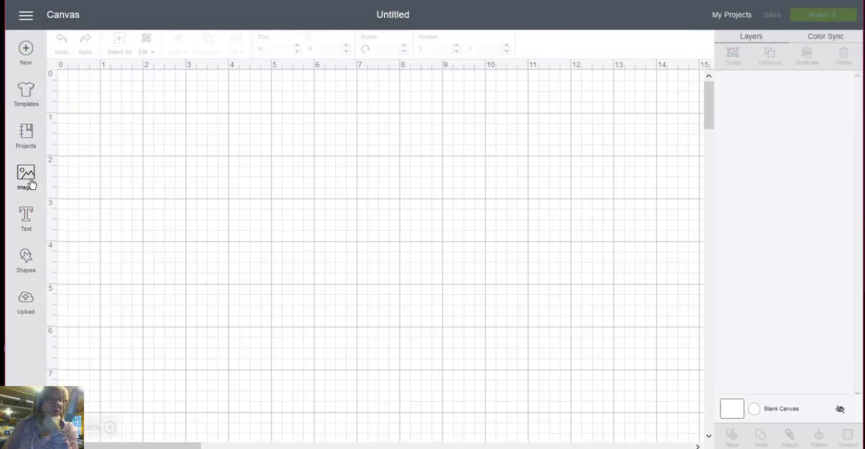
click(31, 267)
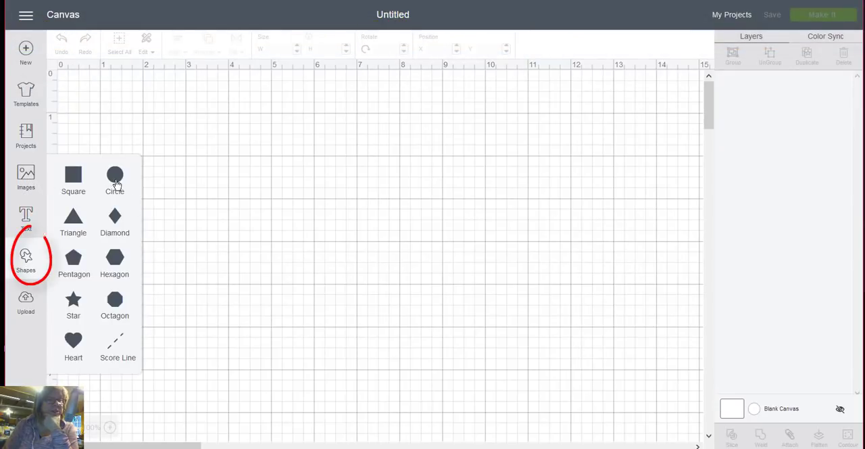
click(76, 176)
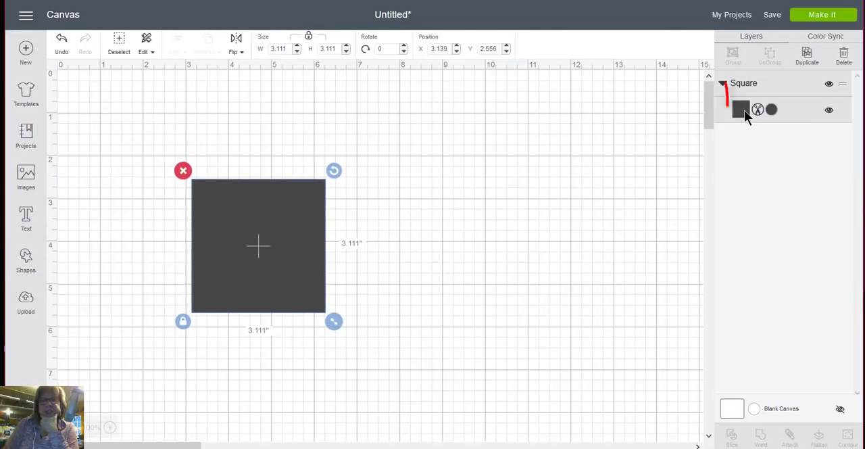
- Set the square to Print and fill it with the uploaded multicolored paw print pattern on white
click(762, 109)
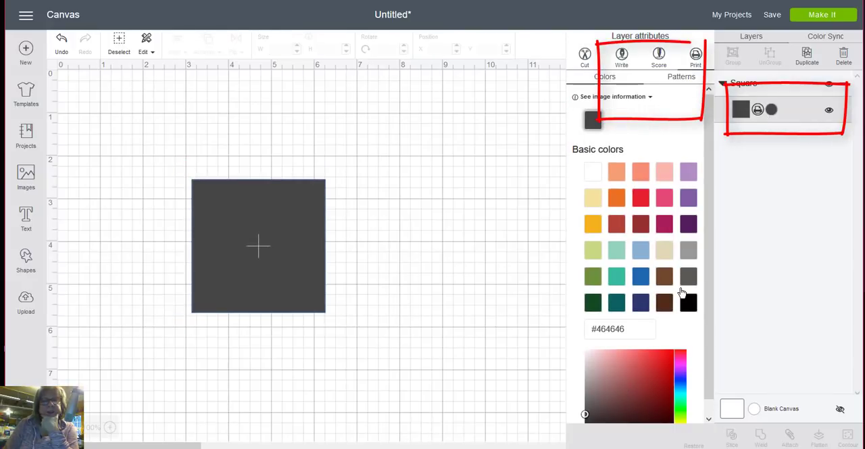
click(679, 79)
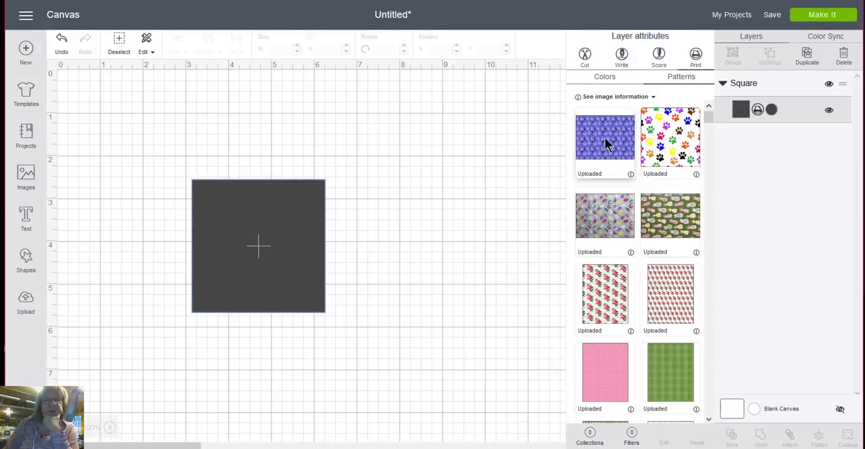
click(663, 137)
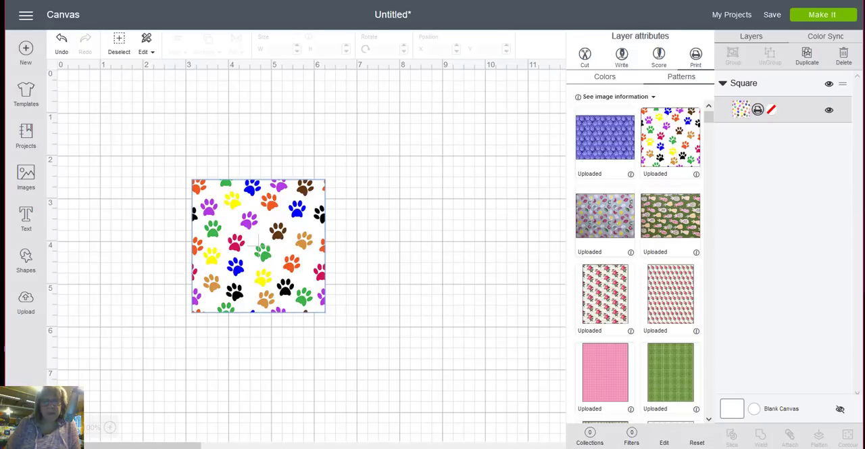
- Reduce the scale of the square's paw print pattern so the paws are smaller
click(665, 443)
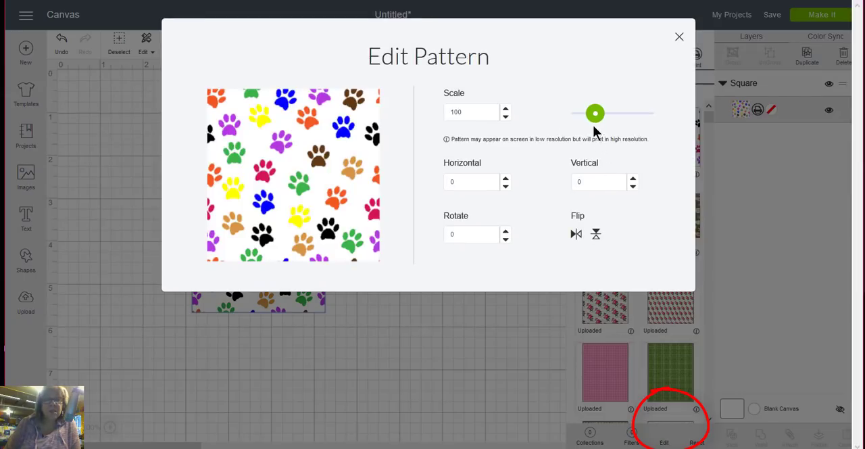
drag(593, 119, 586, 114)
click(430, 328)
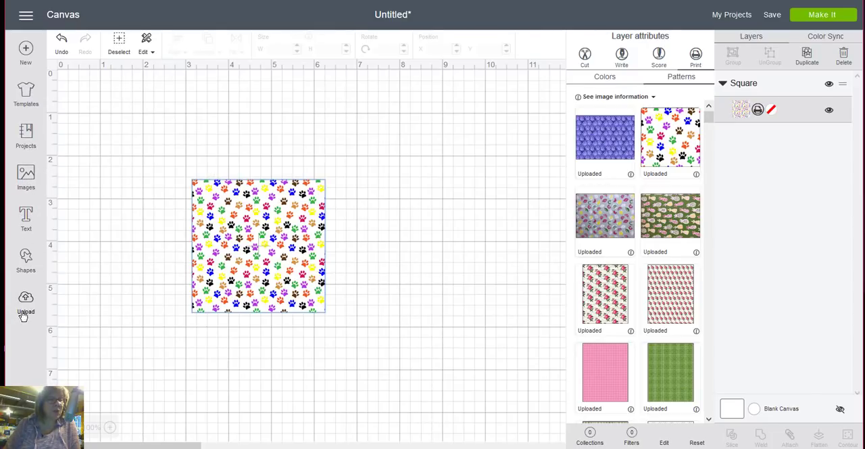
- Add a second square and color it white
click(26, 260)
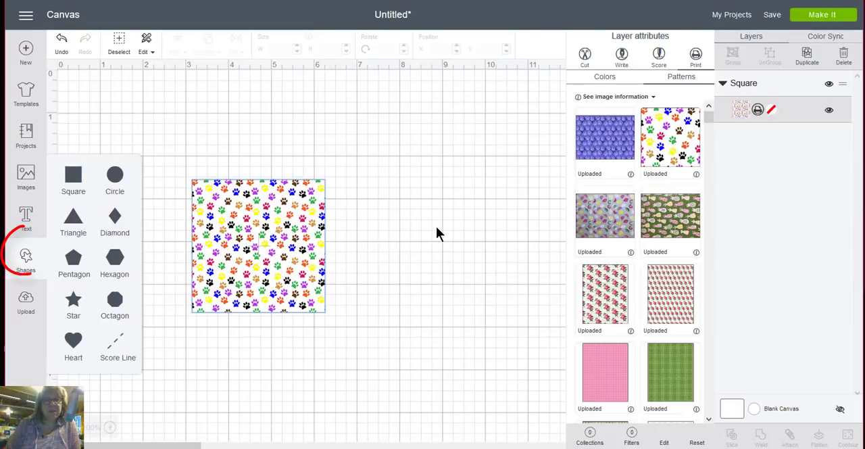
click(73, 177)
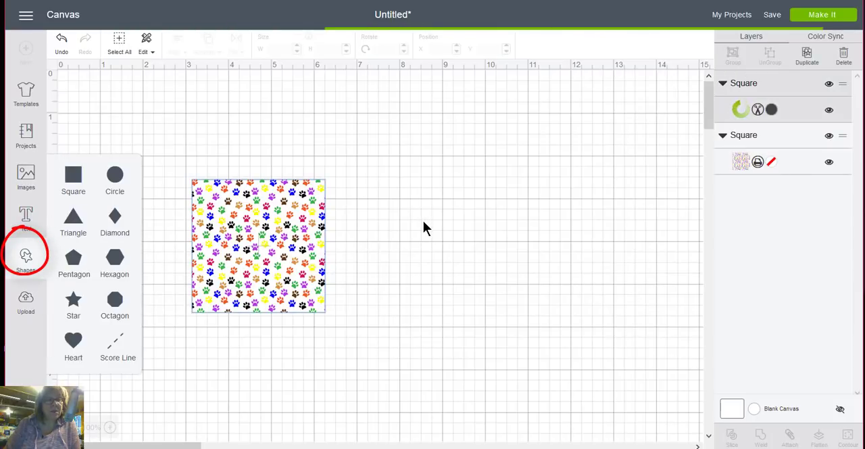
click(773, 110)
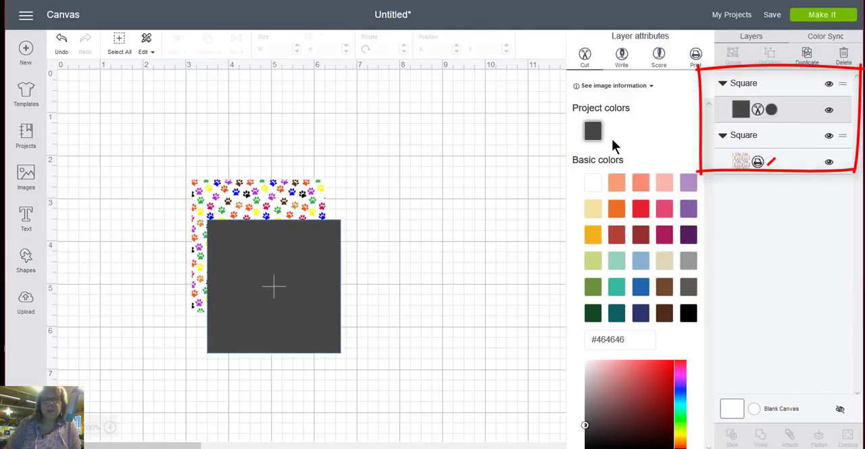
click(595, 182)
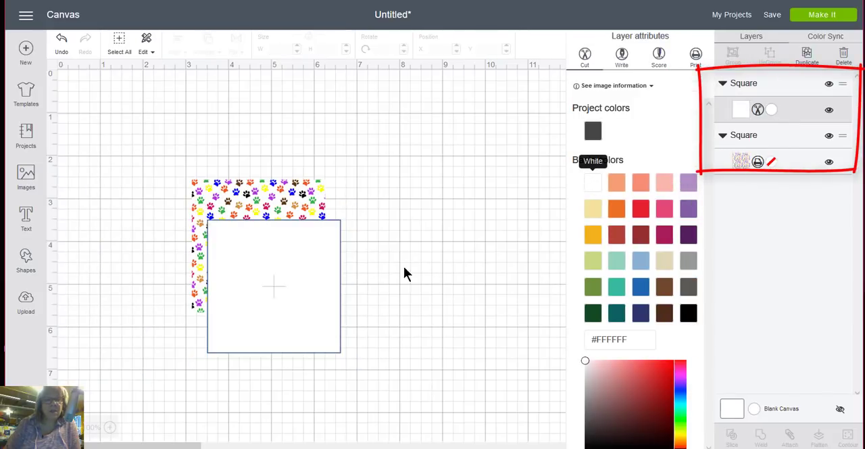
- Shrink the white square and place it inside the paw print square, leaving a patterned border around it
click(286, 311)
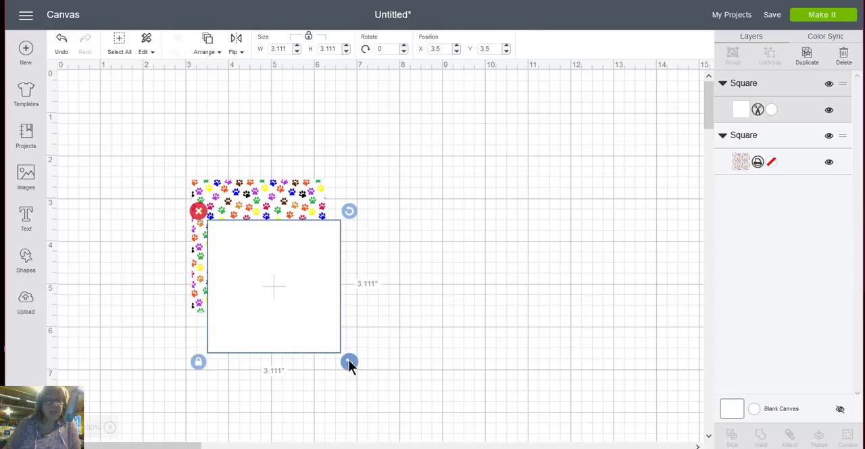
drag(349, 362, 319, 321)
drag(296, 267, 293, 250)
click(382, 234)
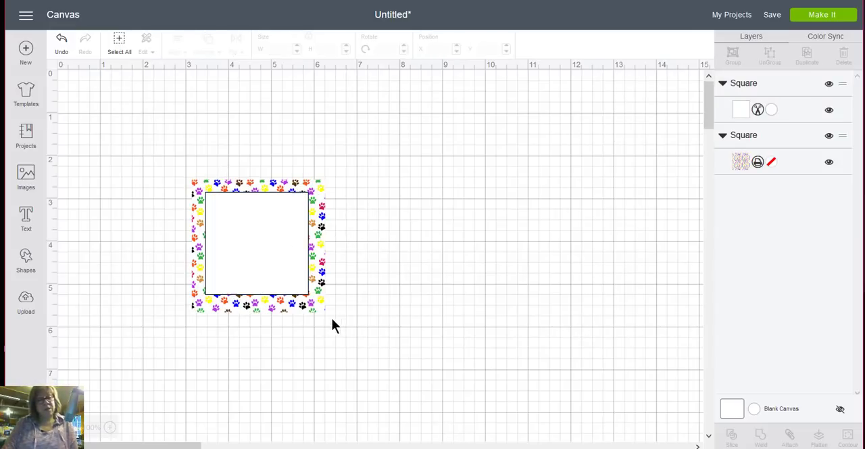
- Flatten the white square and the paw print square together into one printable image
drag(332, 326, 289, 270)
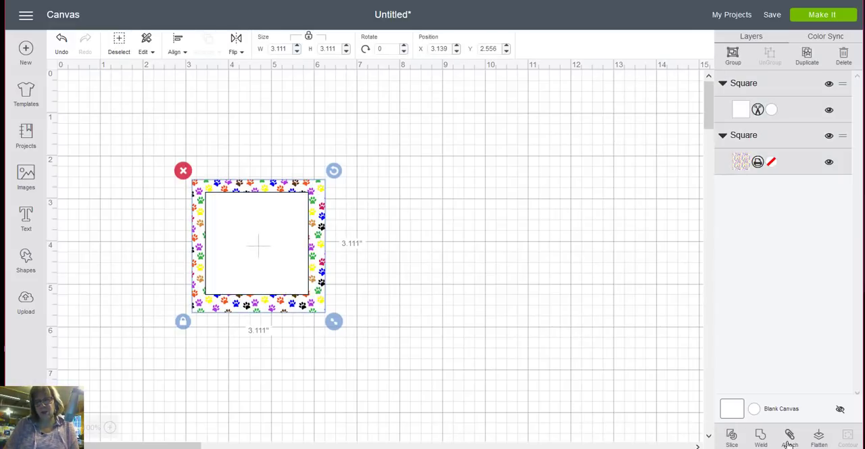
click(817, 440)
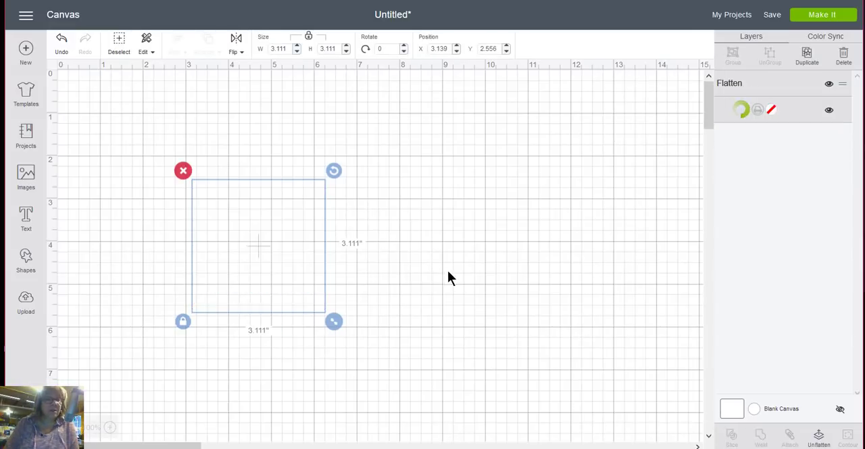
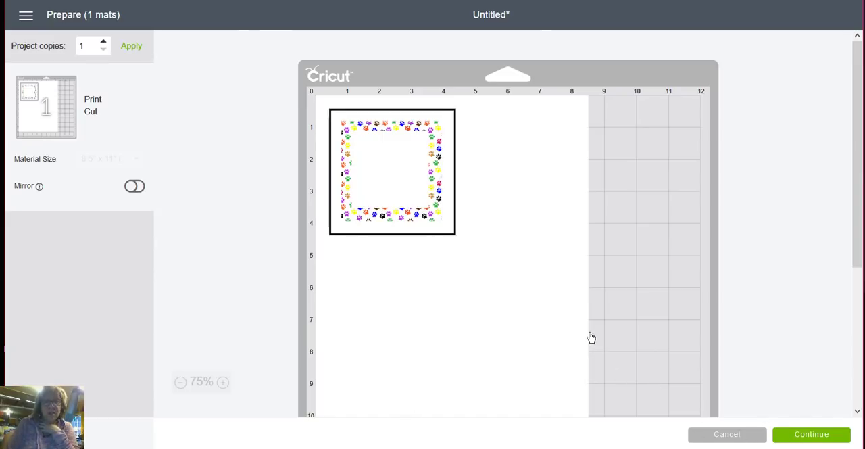
- Return from the mat preview to the canvas and add a new square
click(707, 431)
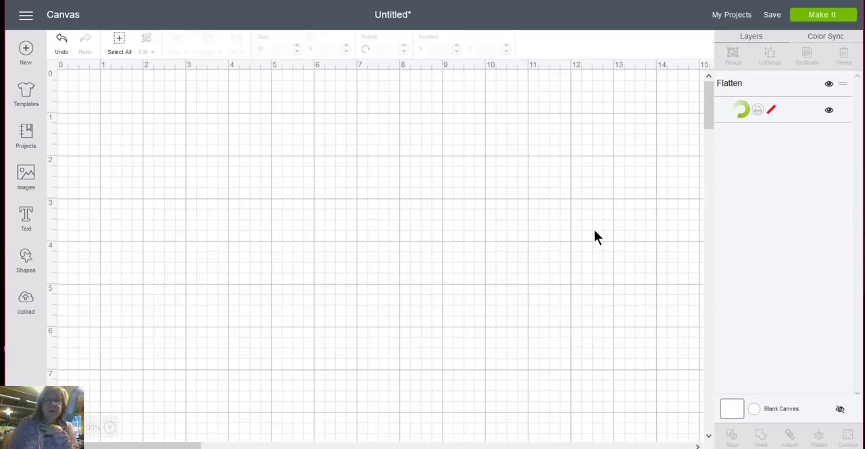
click(283, 254)
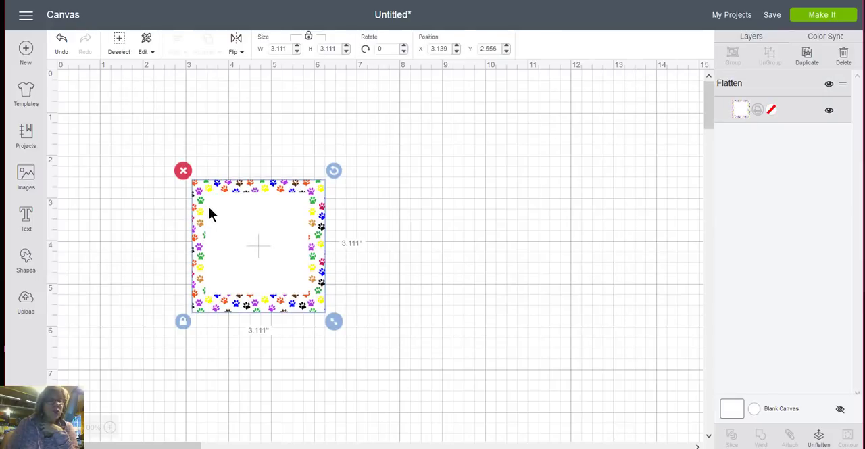
click(27, 261)
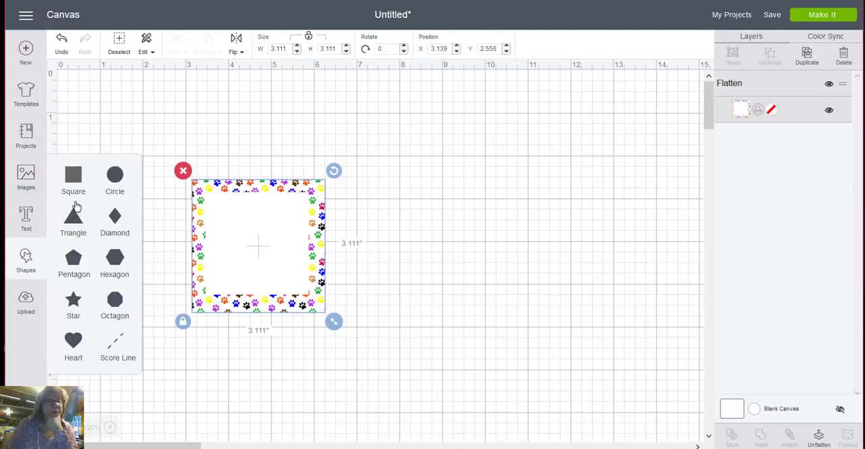
click(73, 177)
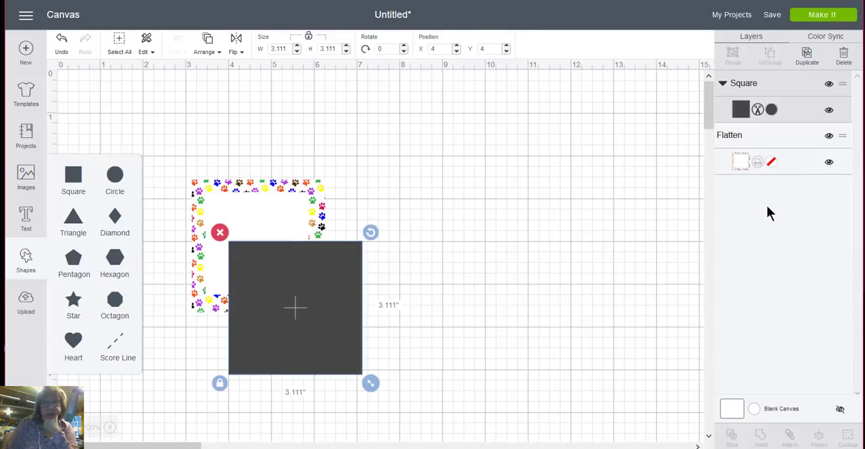
- Unflatten the paw print label and move the dark gray square beside it
click(300, 203)
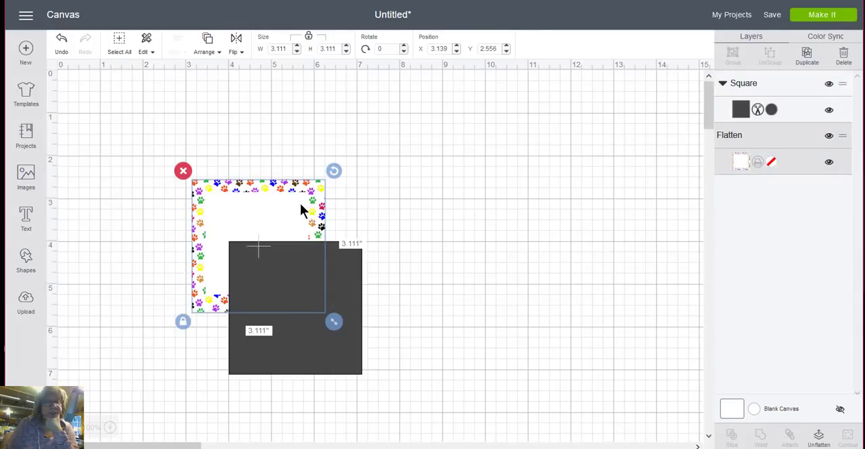
click(807, 442)
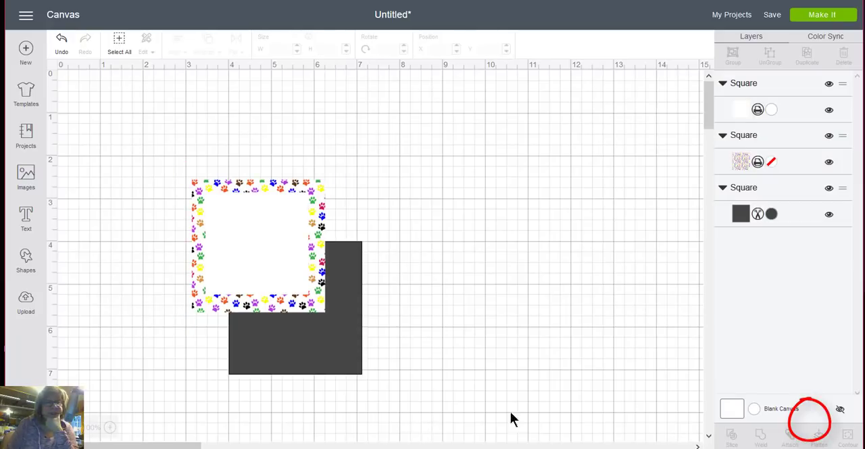
drag(352, 339, 570, 241)
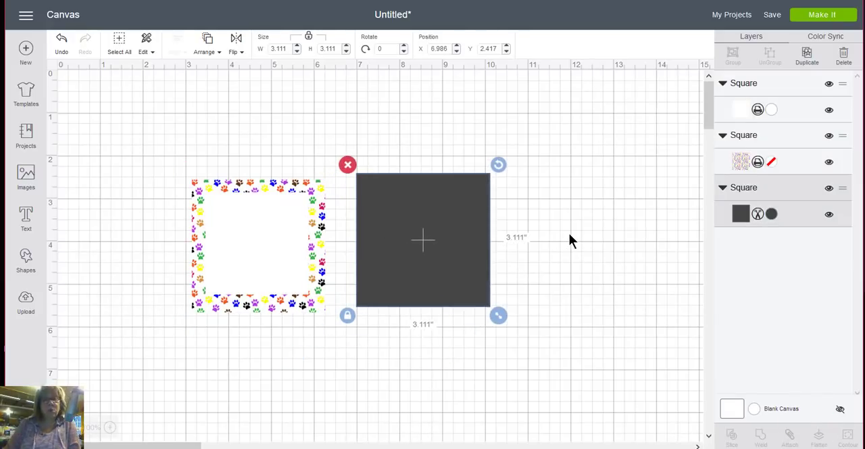
- Change the dark gray square's color to the custom blue #242AA5
click(772, 215)
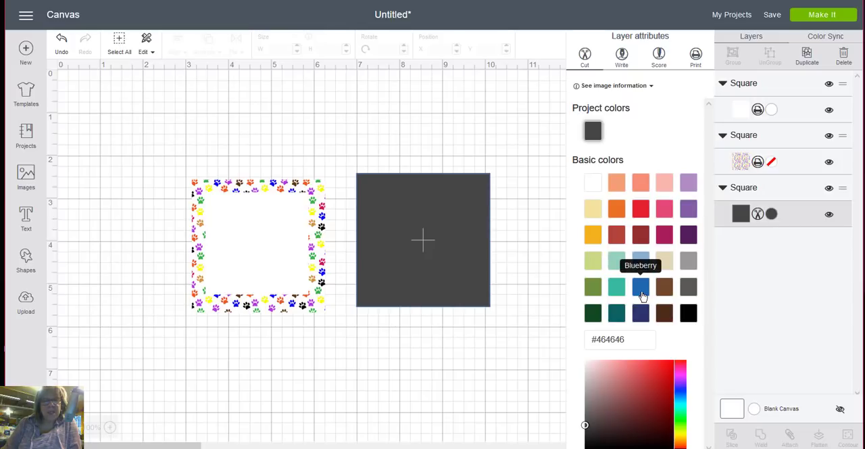
click(680, 390)
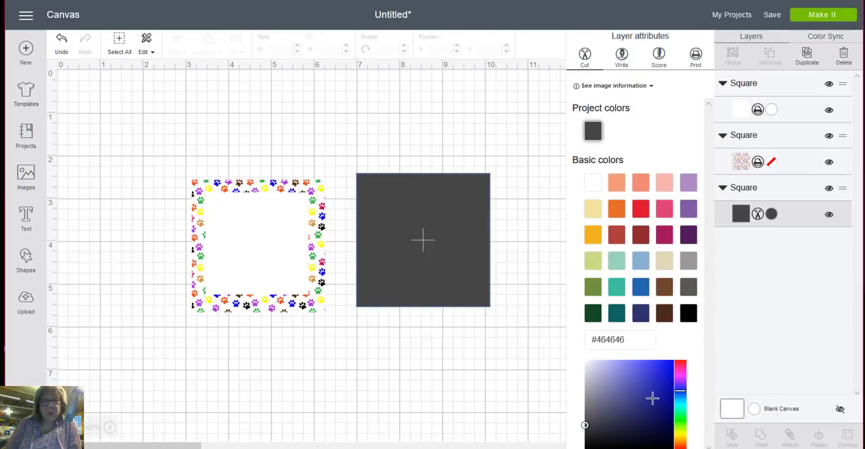
click(655, 393)
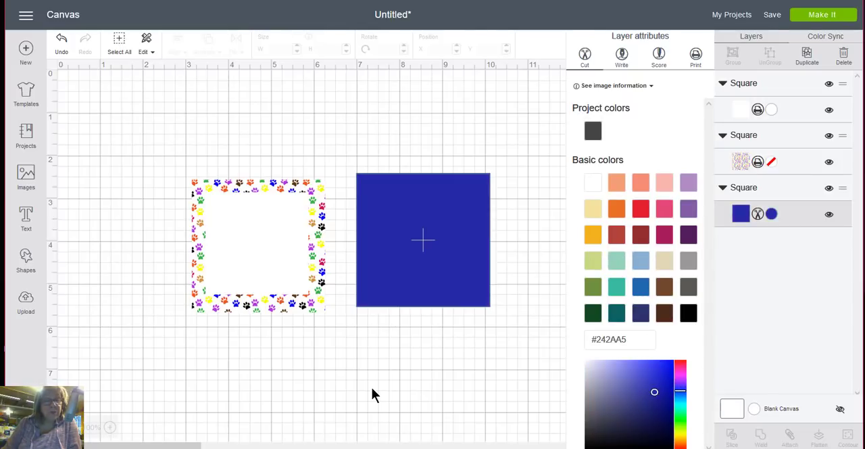
- Place the white square on the blue square and shrink the blue square to about 2.708 inches, leaving a narrow blue border
click(281, 251)
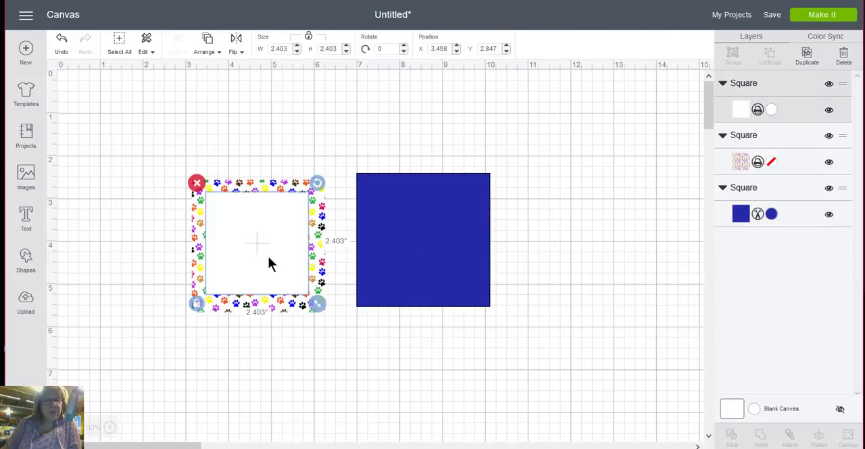
drag(269, 257, 474, 268)
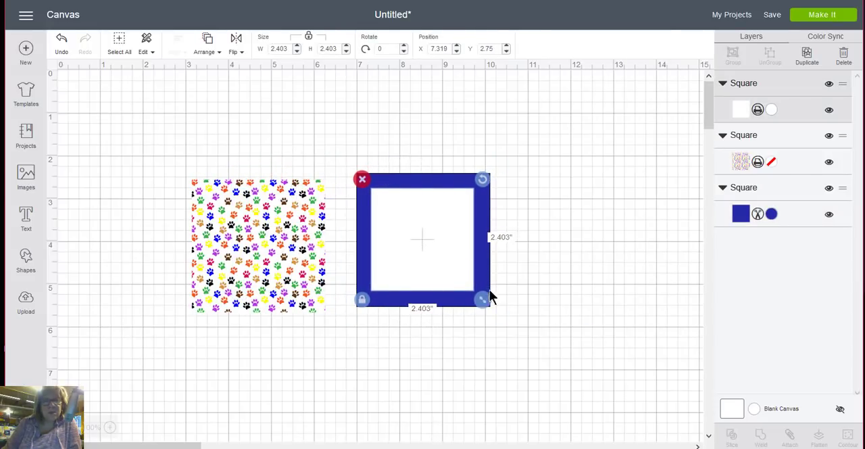
click(516, 284)
click(484, 299)
mouse_move(484, 299)
mouse_down()
mouse_move(498, 318)
mouse_move(486, 302)
mouse_up()
drag(436, 256, 428, 245)
click(482, 296)
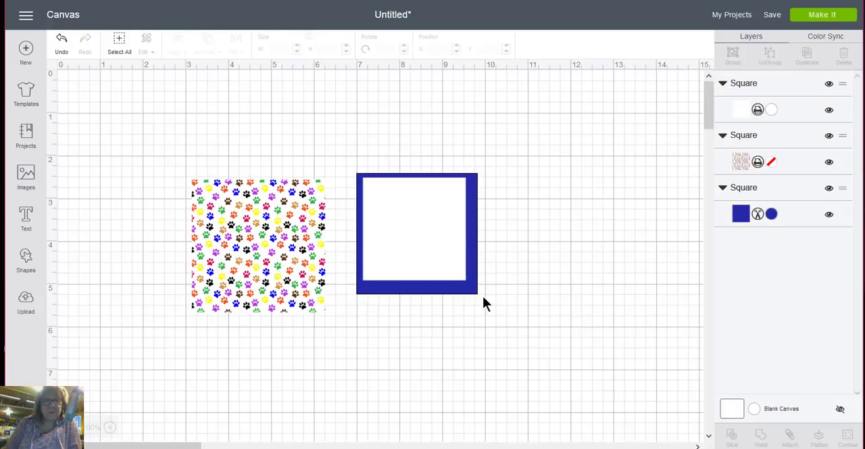
click(473, 288)
drag(485, 304, 421, 144)
click(497, 271)
drag(425, 231, 449, 253)
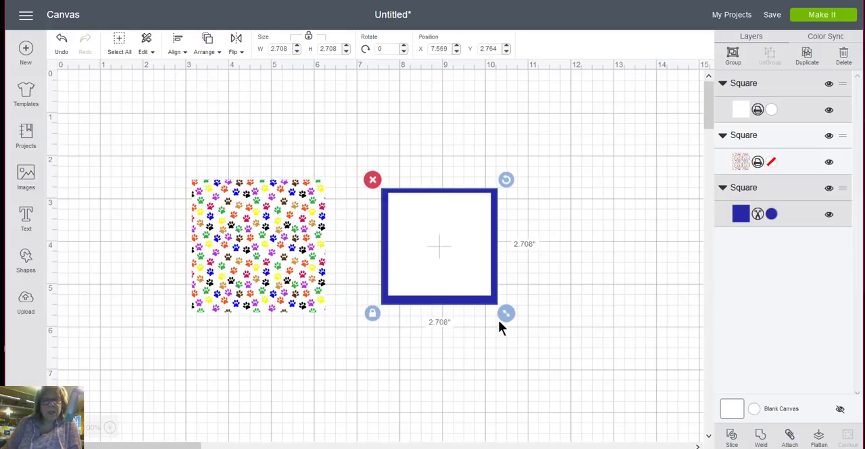
- Group the white and blue squares and move the group onto the paw print square
drag(568, 382, 444, 218)
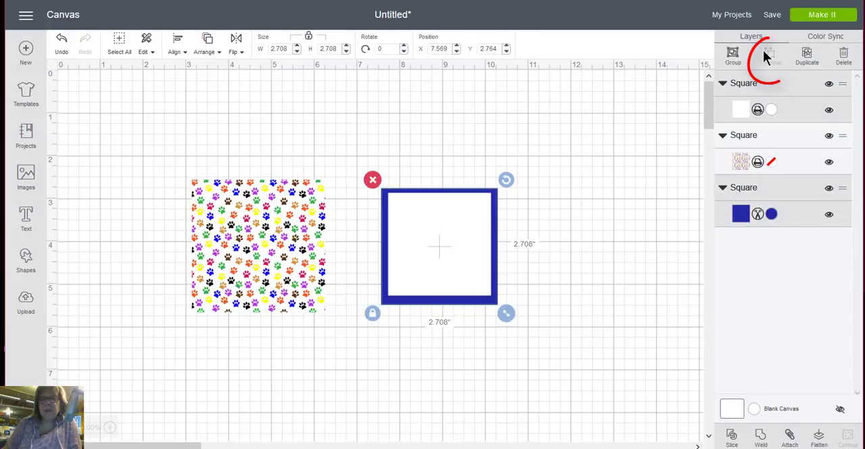
click(733, 55)
drag(448, 267, 326, 266)
click(386, 277)
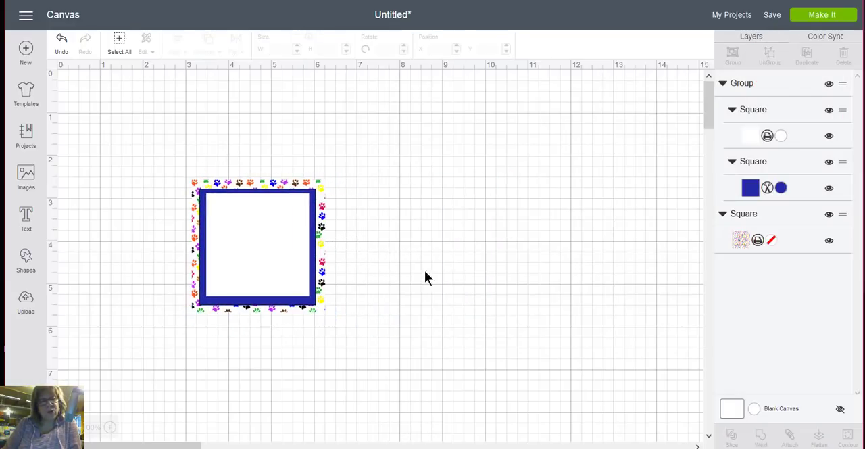
- Ungroup the two squares, shrink the blue one to about 2.583 inches, and reposition the white square inside it
click(295, 267)
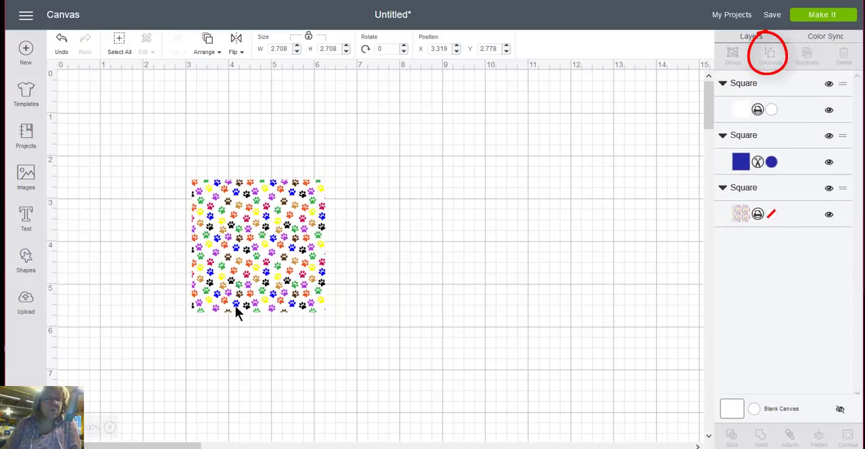
click(307, 303)
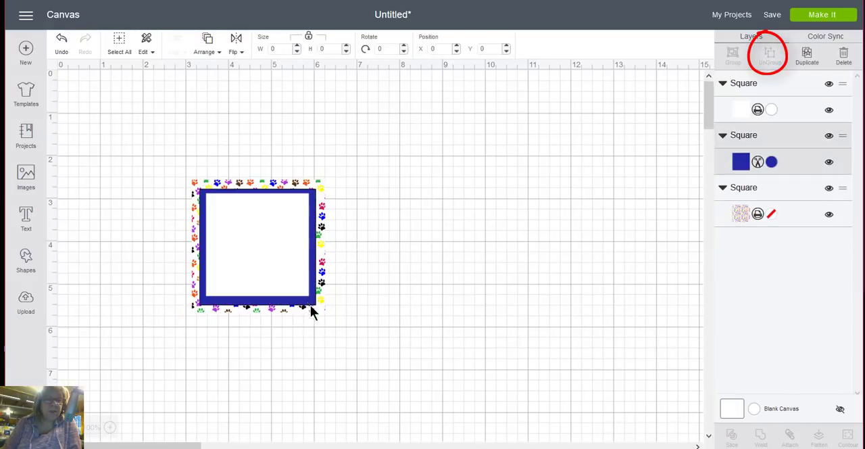
drag(325, 313, 320, 308)
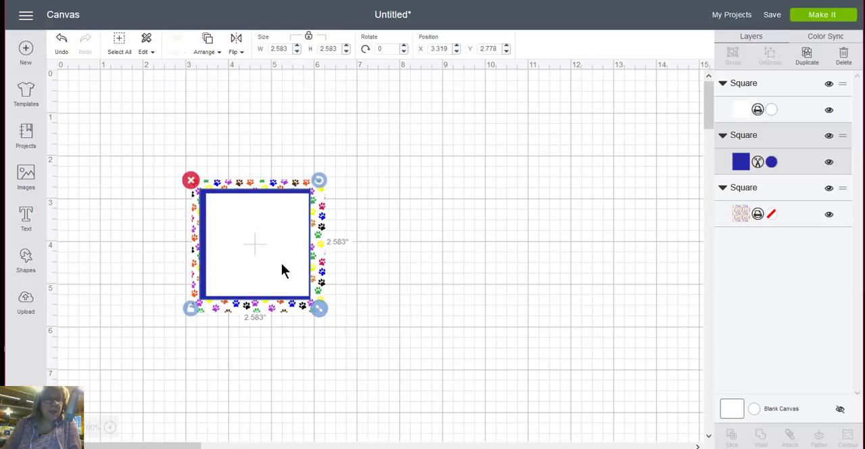
drag(276, 261, 274, 260)
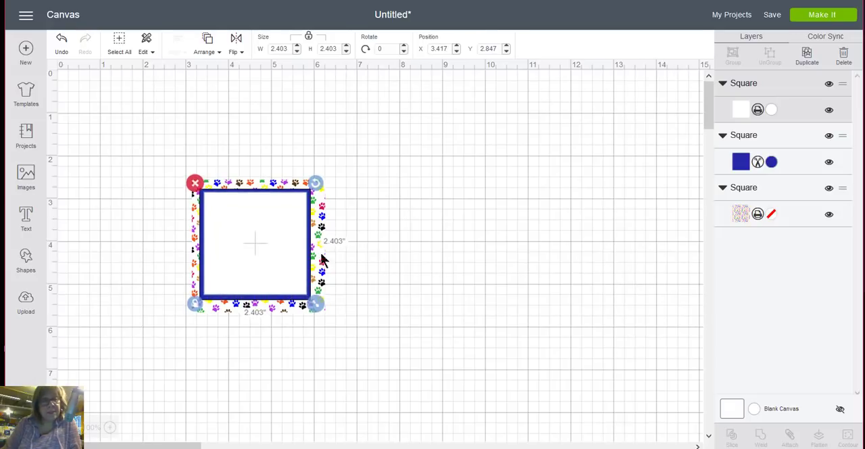
- Center the white, blue and paw print squares on one another
click(387, 304)
drag(322, 322, 212, 129)
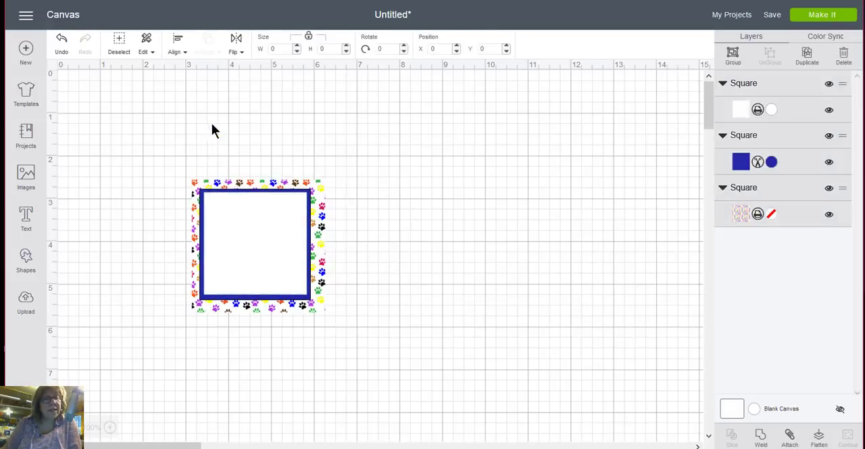
click(182, 50)
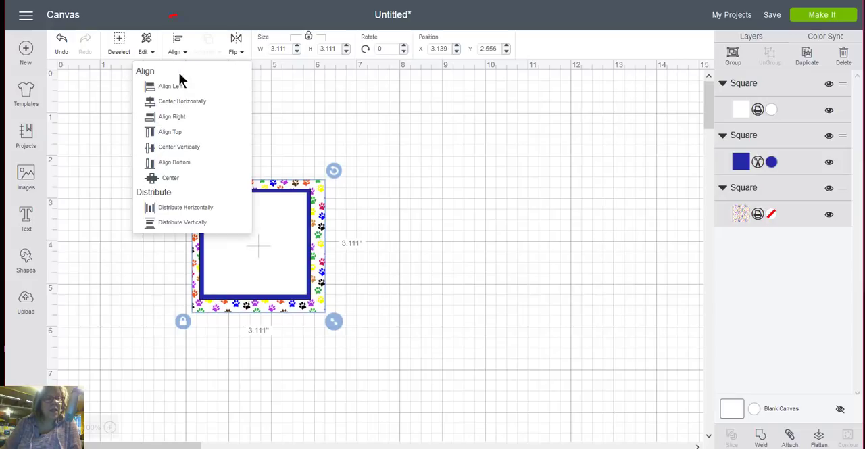
click(168, 180)
click(365, 357)
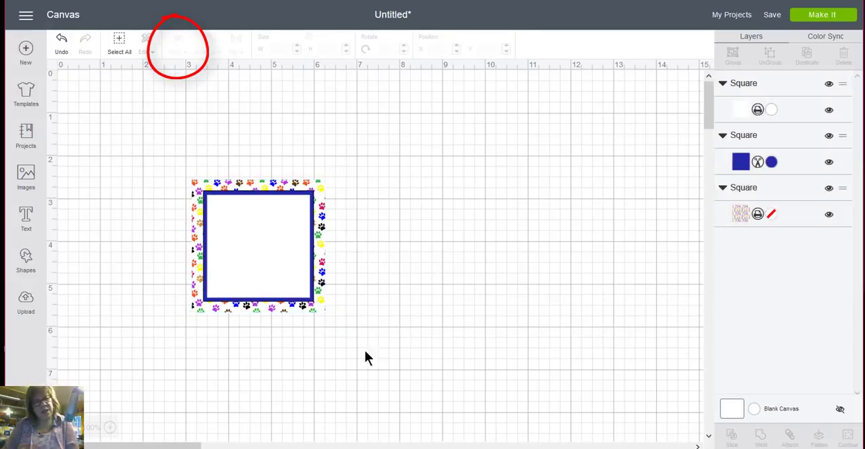
- Preview how the unflattened squares are laid out on the mats and return to the canvas
click(822, 19)
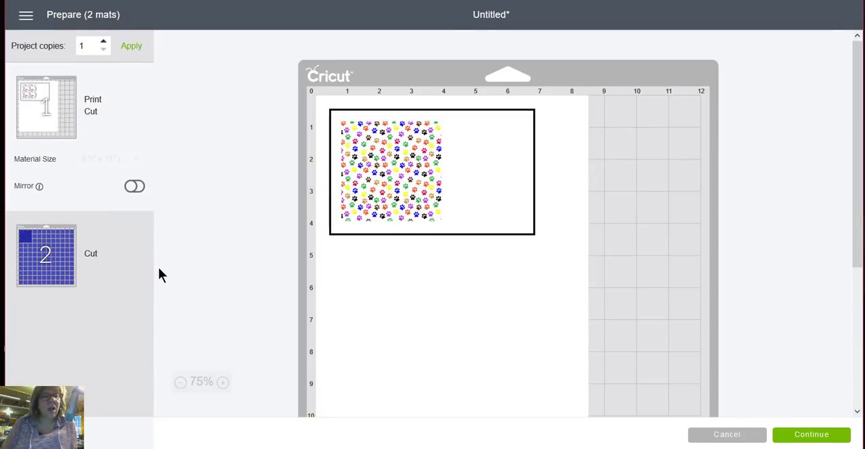
click(733, 436)
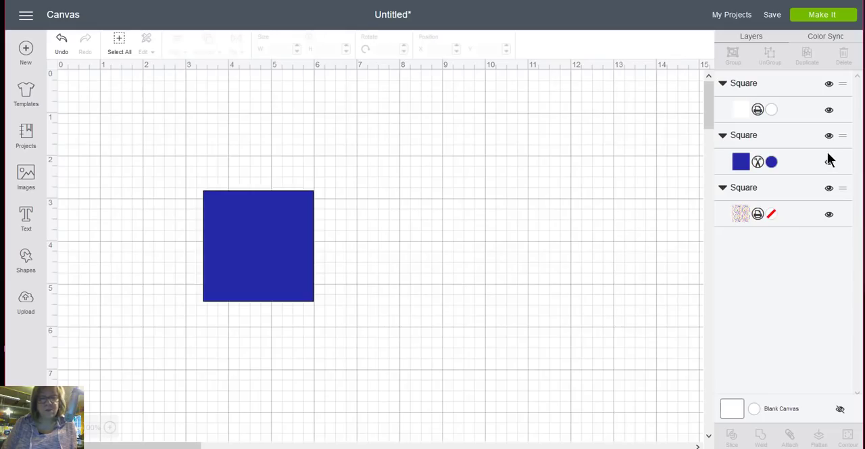
- Flatten the white, blue and paw print squares into one printable image and send it to the mat preview
drag(287, 310, 223, 141)
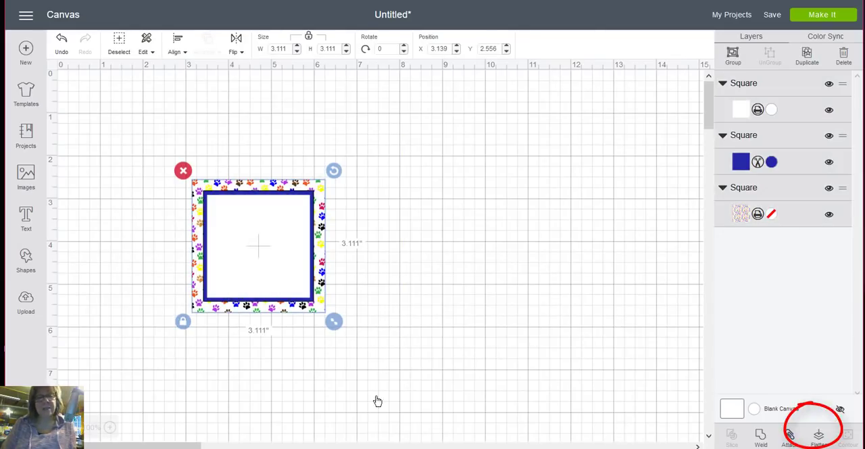
click(819, 436)
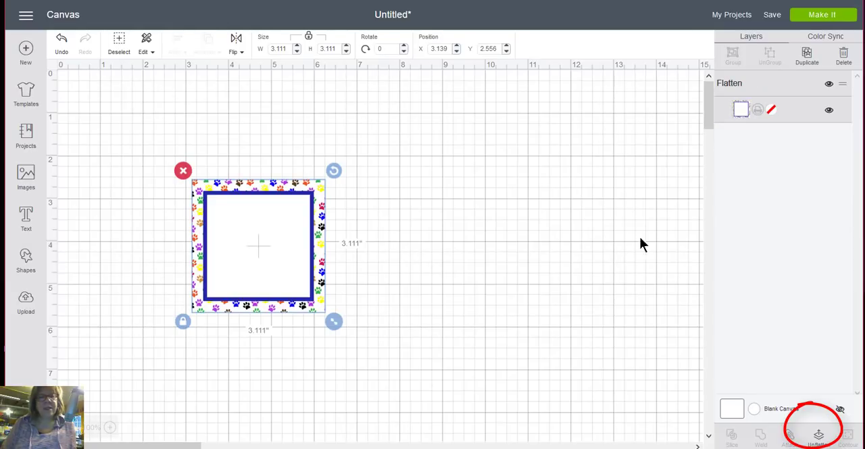
click(825, 22)
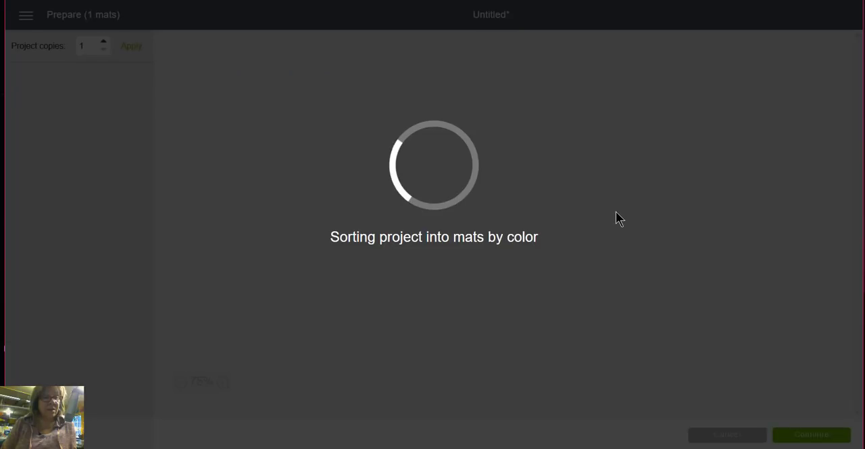